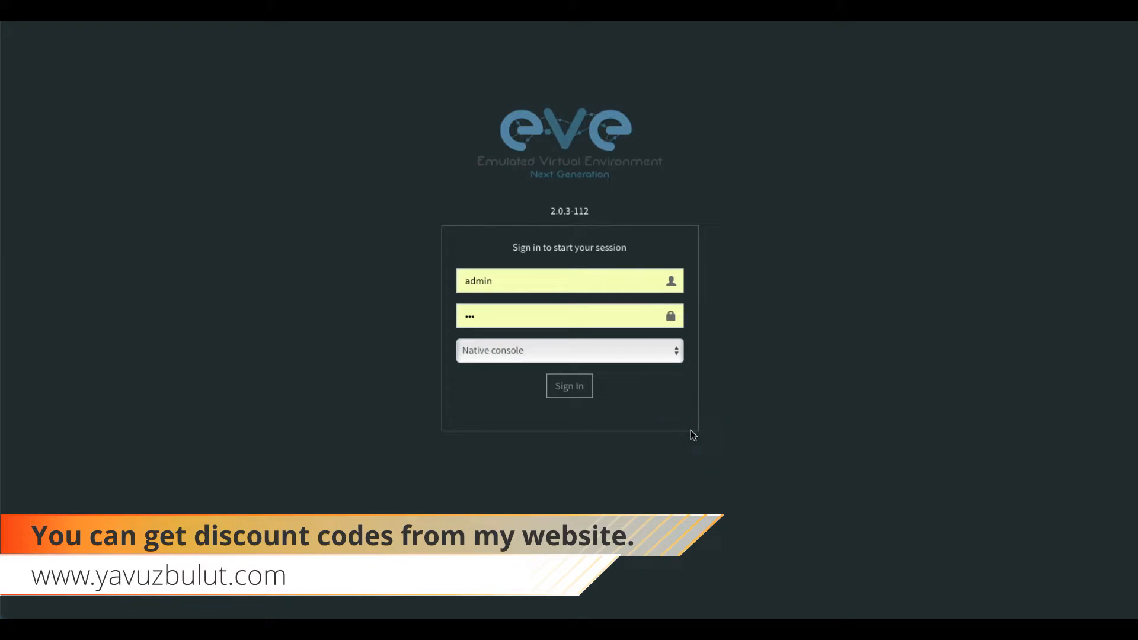
# - Sign in with the prefilled credentials, using the Native console option
pyautogui.click(676, 353)
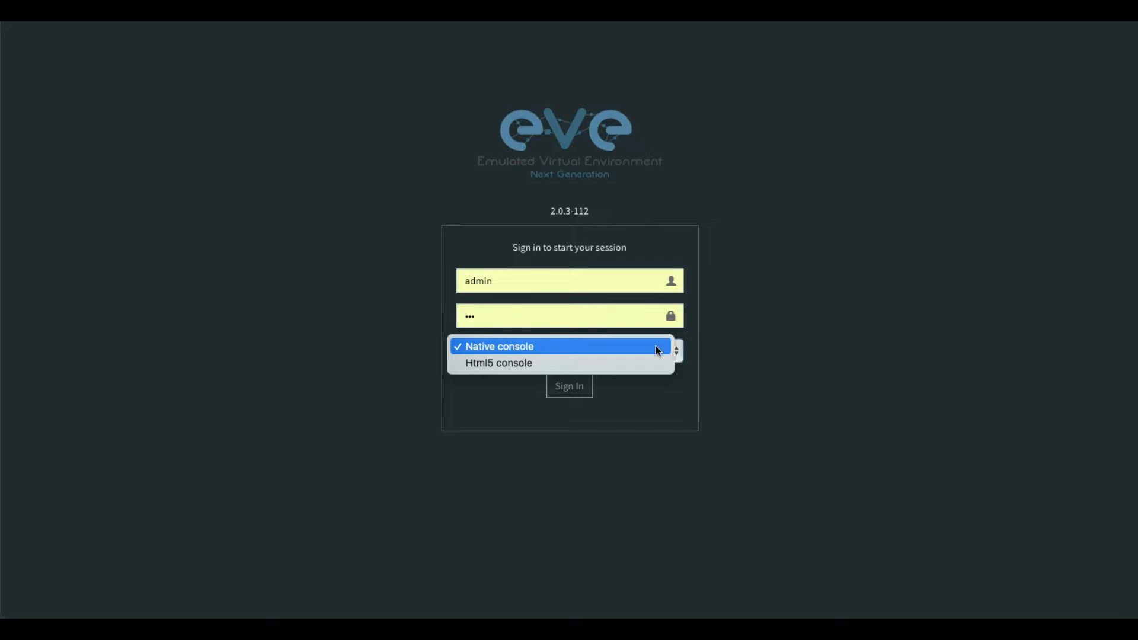
pyautogui.click(656, 349)
pyautogui.click(575, 386)
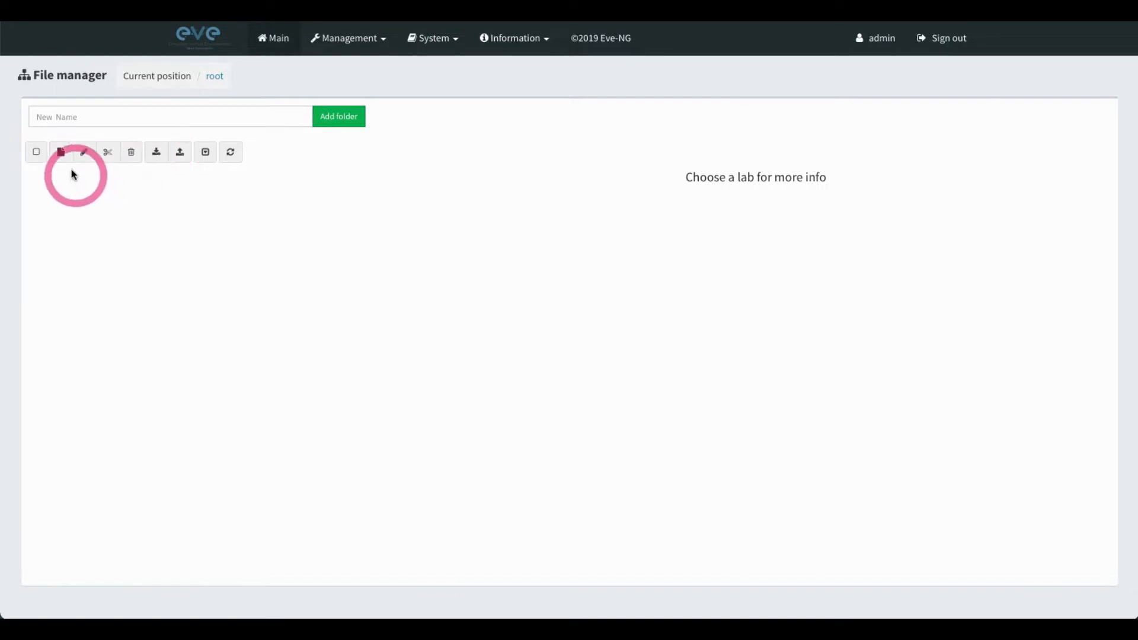
# - Create and save a new lab named Test, entering the author's full name
pyautogui.click(60, 152)
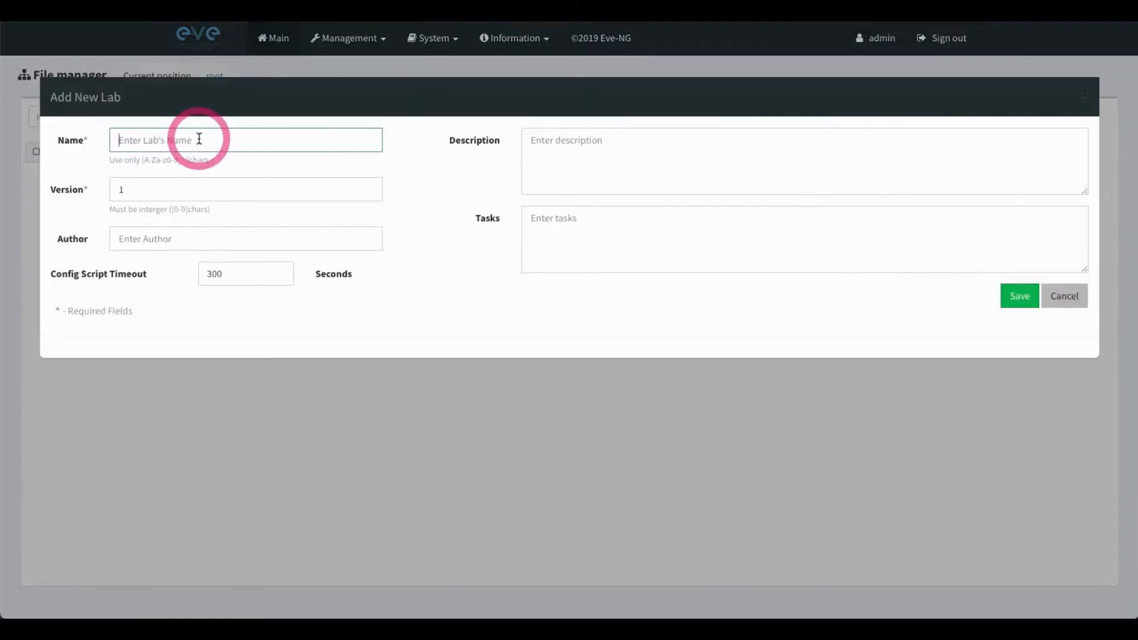
pyautogui.write('Test')
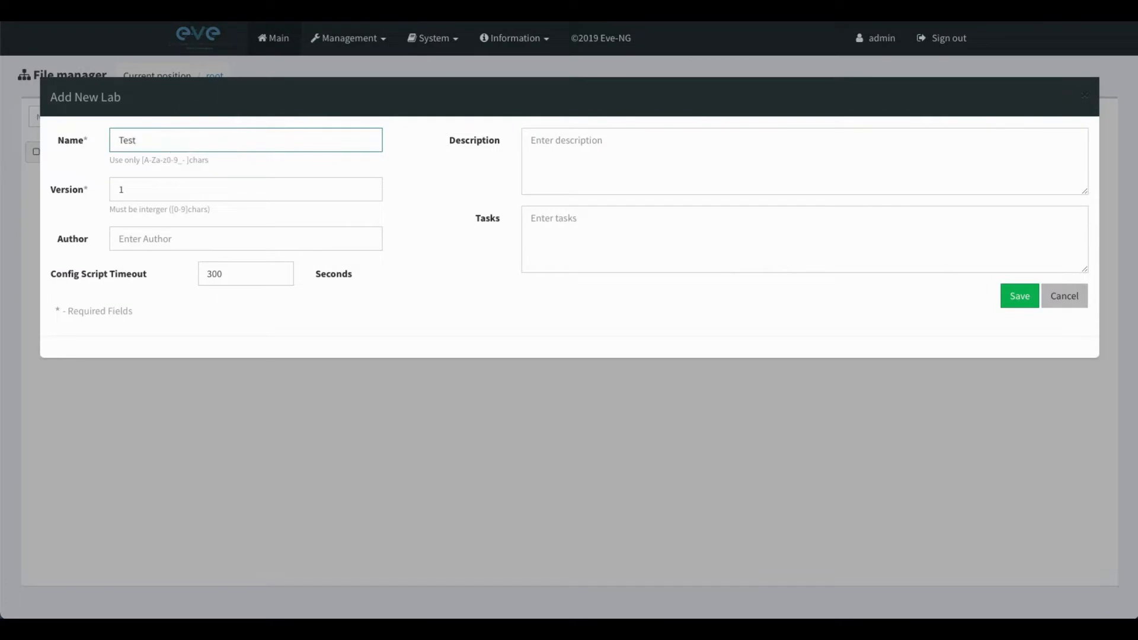
pyautogui.click(231, 237)
pyautogui.write('Yavuz')
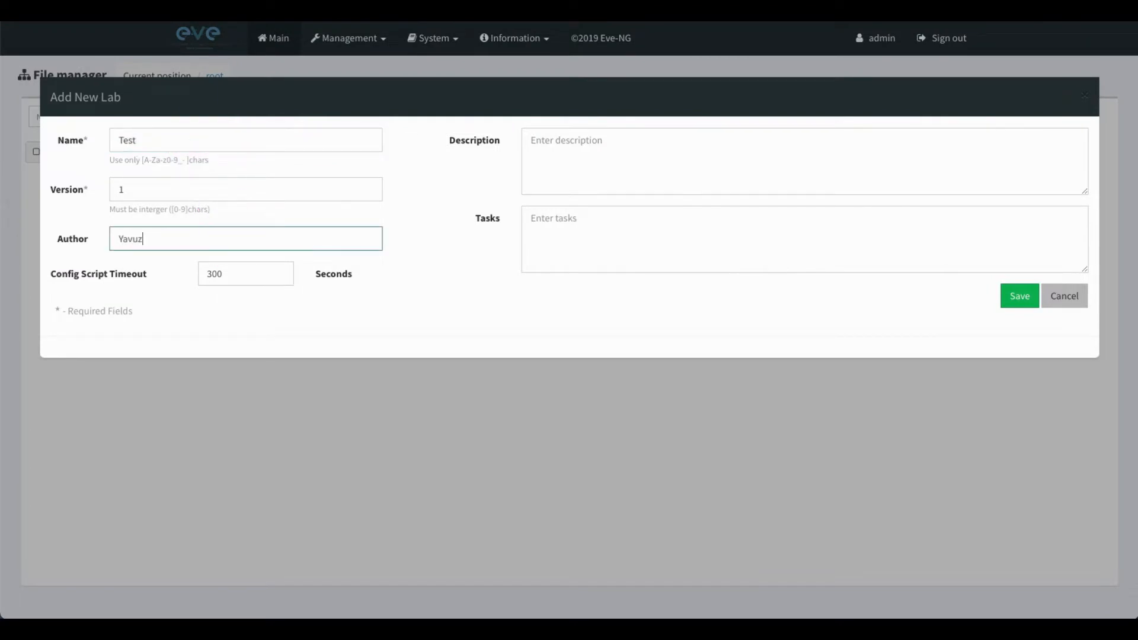
pyautogui.write(' BULUT')
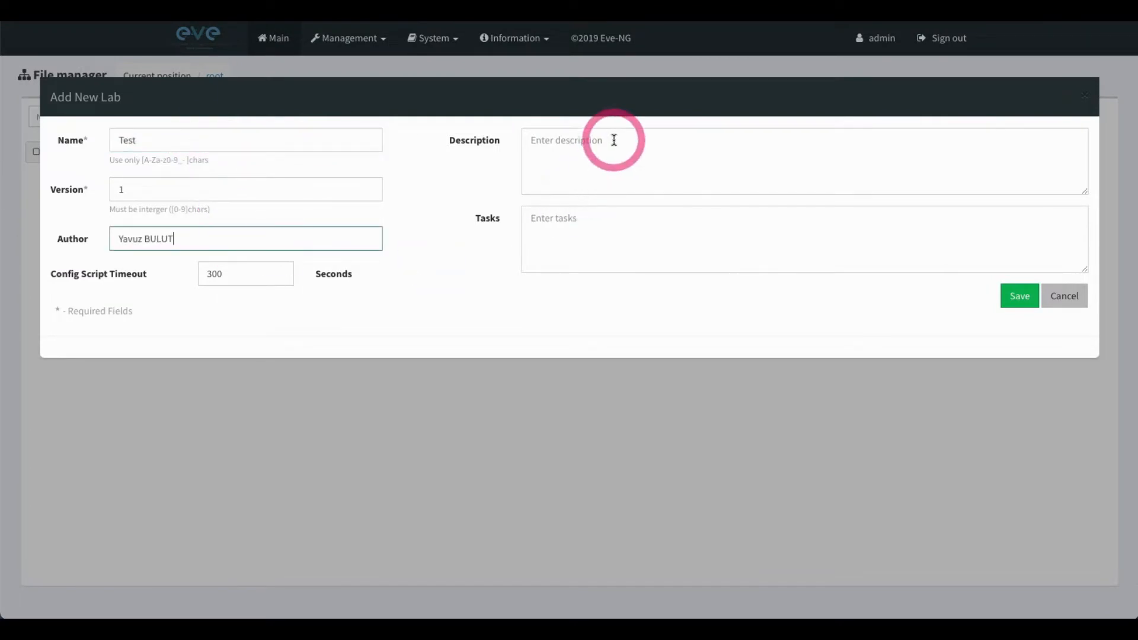
pyautogui.click(1013, 298)
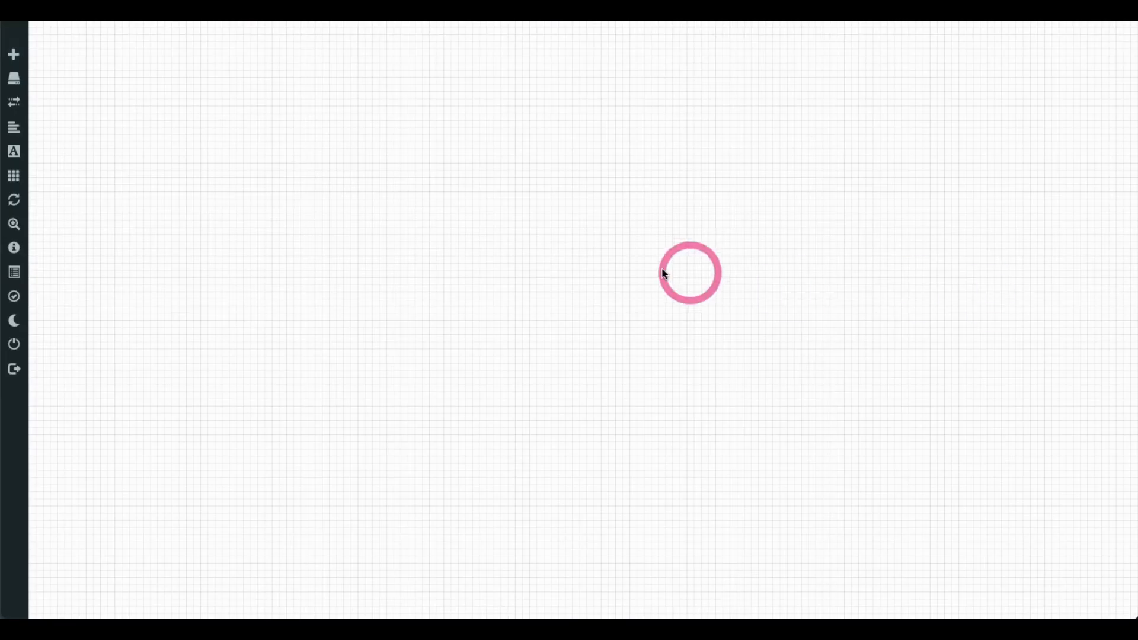
# - Begin adding a new node to the lab using the Cisco vIOS Router template
pyautogui.moveTo(19, 64)
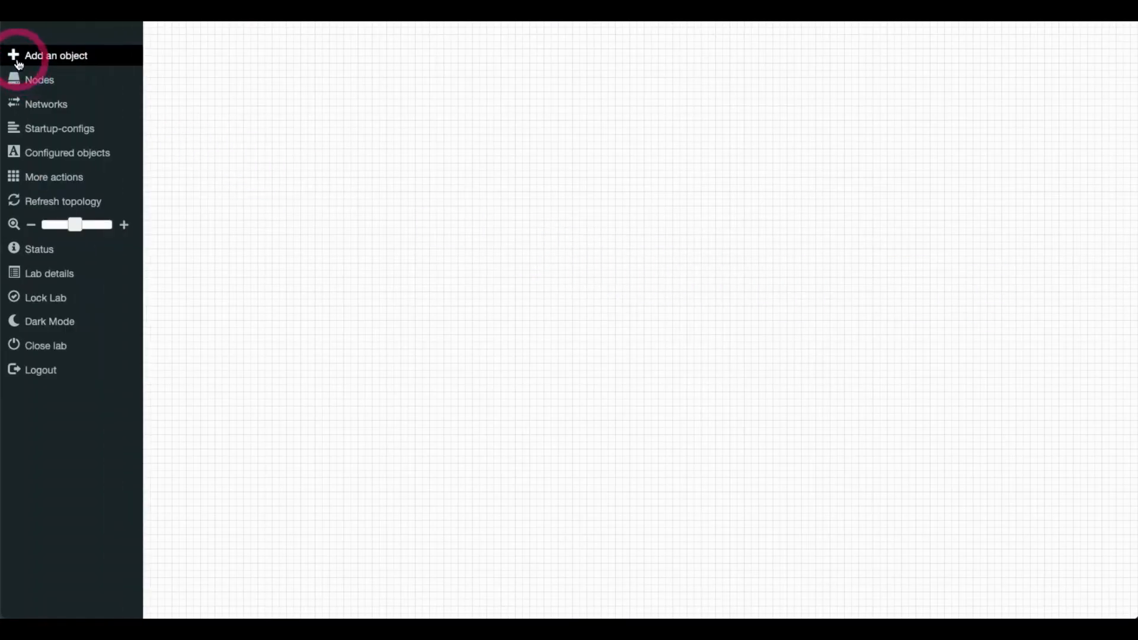
pyautogui.click(19, 64)
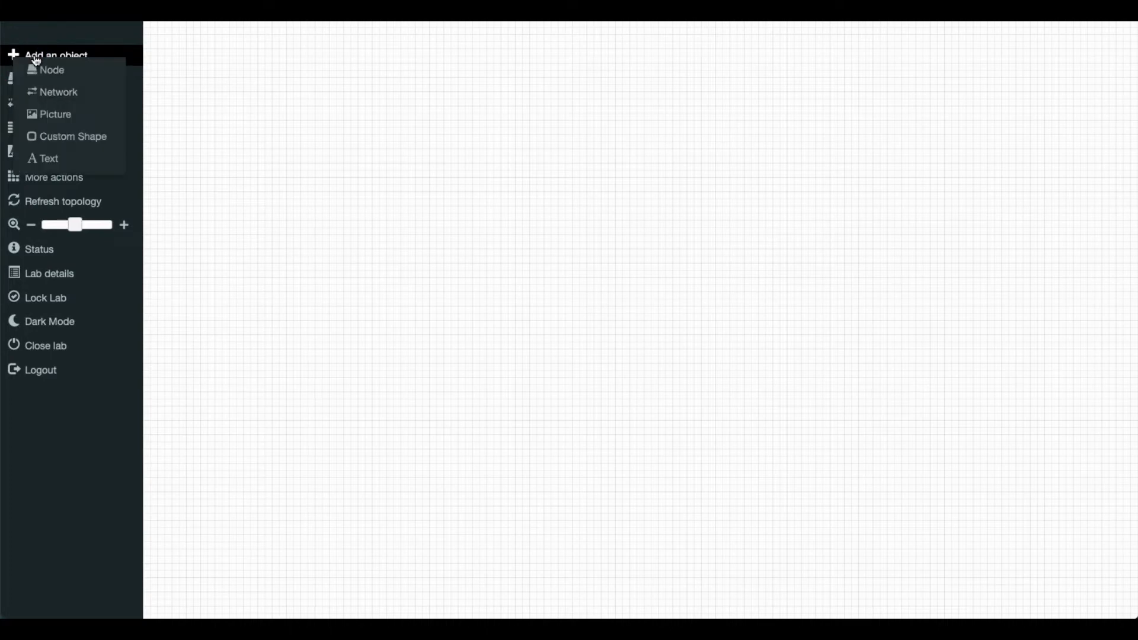
pyautogui.click(44, 68)
pyautogui.click(472, 160)
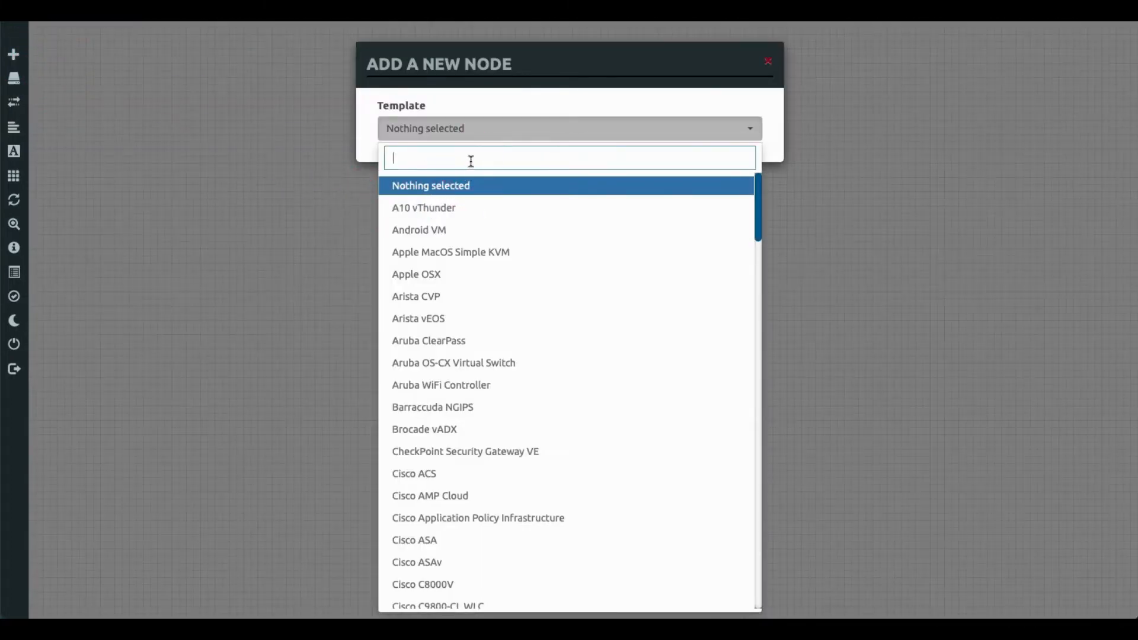
pyautogui.write('vi')
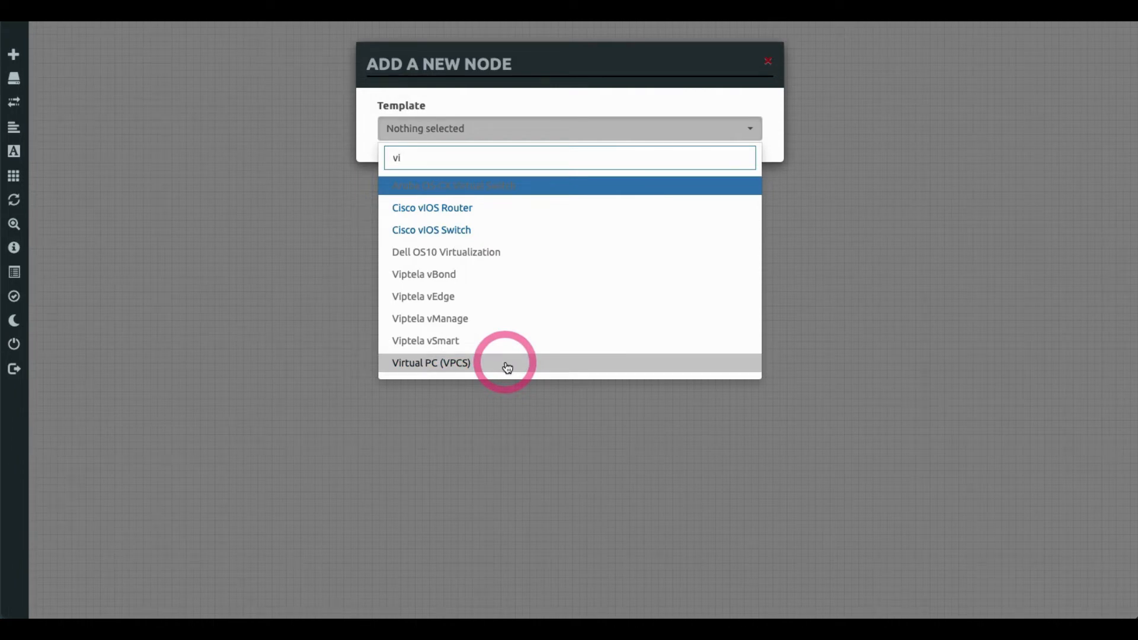
pyautogui.click(508, 208)
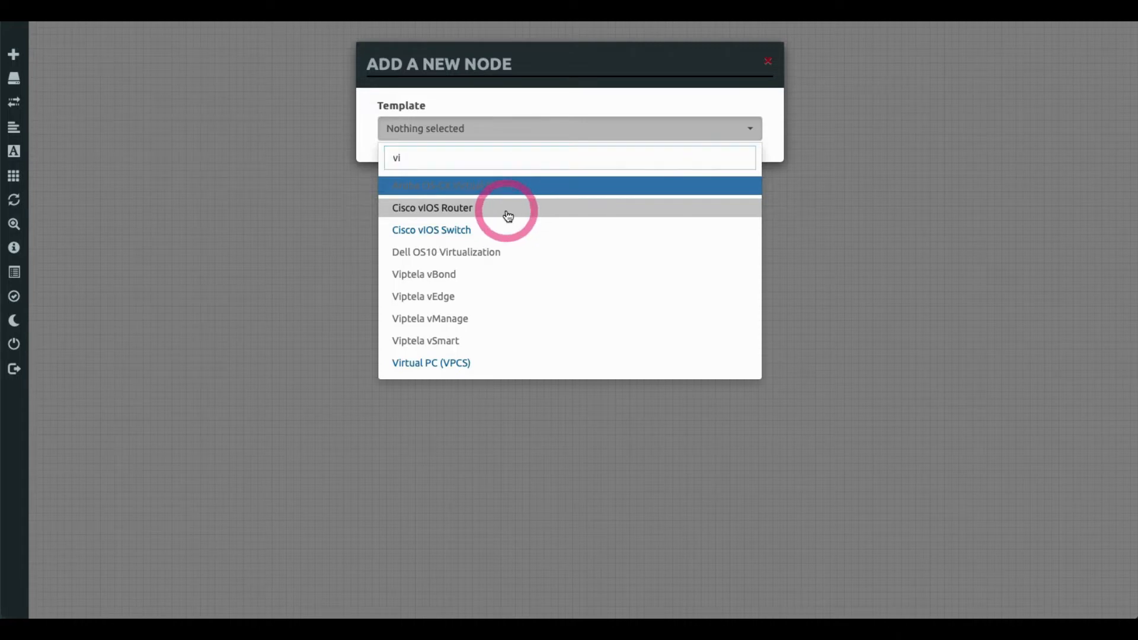
# - Set the number of router nodes to 2 and their name prefix to R-
pyautogui.click(410, 197)
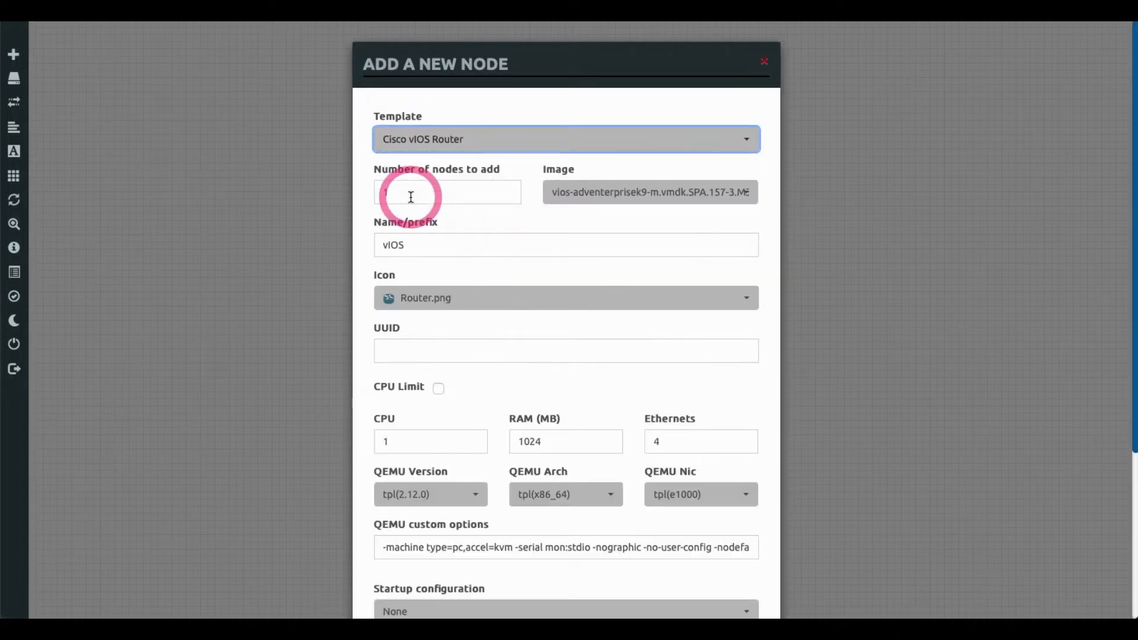
pyautogui.moveTo(402, 193); pyautogui.dragTo(376, 190)
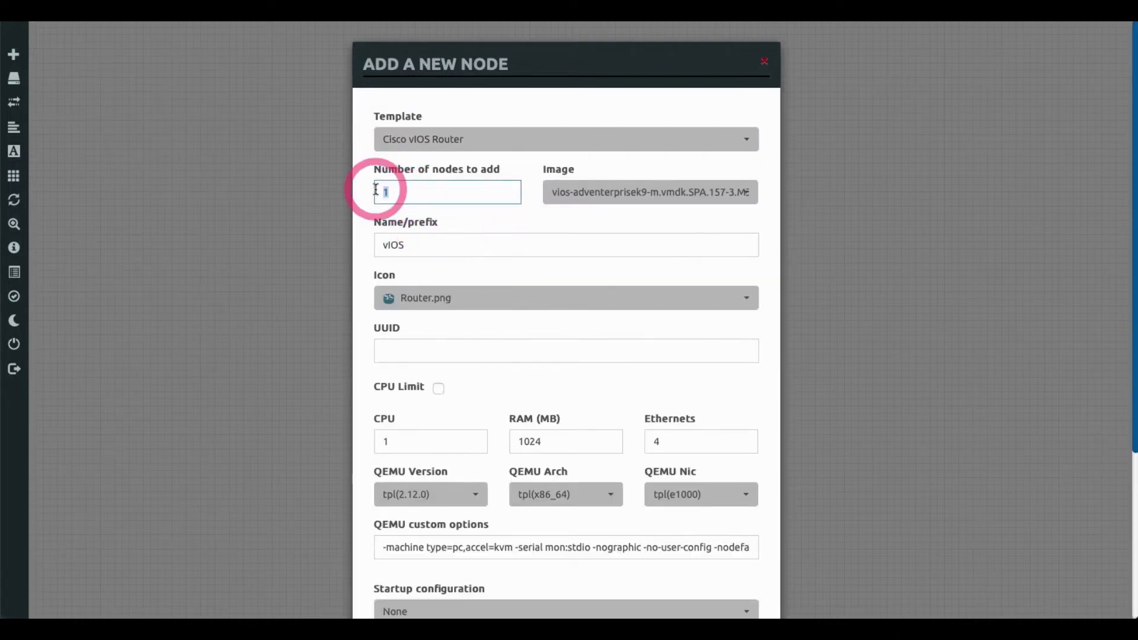
pyautogui.moveTo(409, 244); pyautogui.dragTo(369, 240)
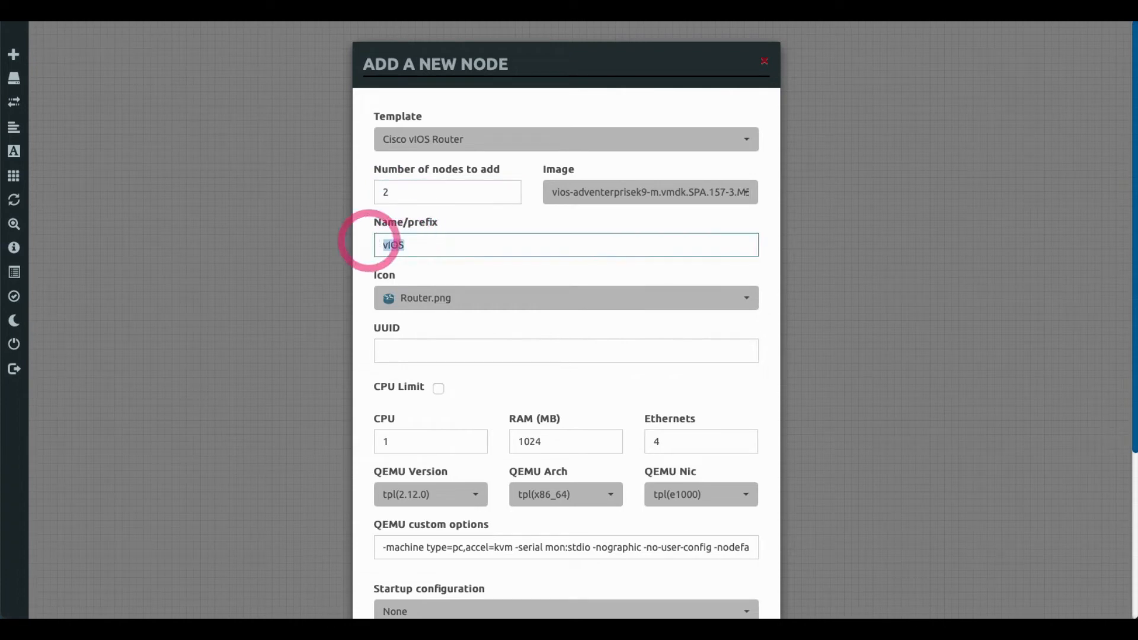
pyautogui.write('R-')
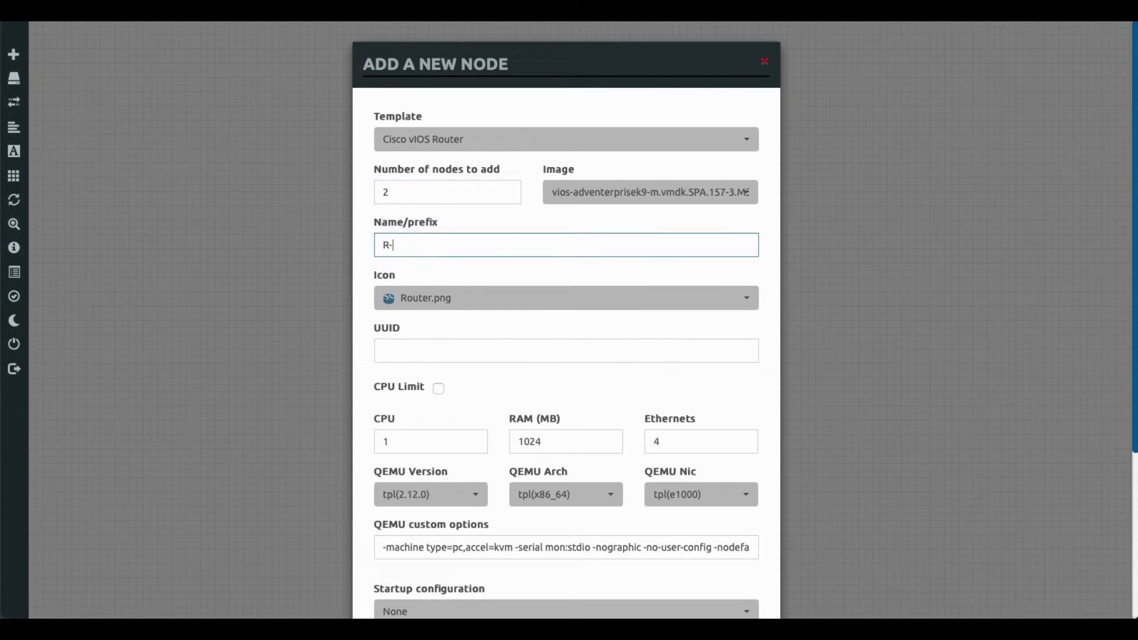
pyautogui.click(414, 247)
pyautogui.scroll(-1, 503, 265)
pyautogui.click(449, 386)
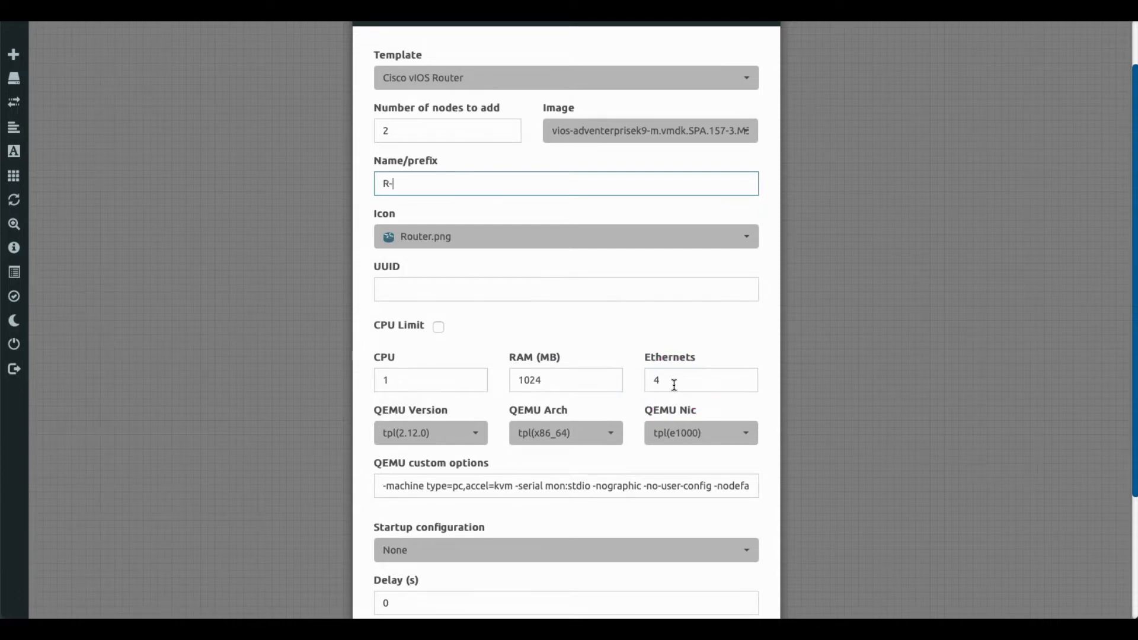
# - Check the console type options, keep telnet, and save the router nodes to the lab
pyautogui.scroll(-3, 674, 386)
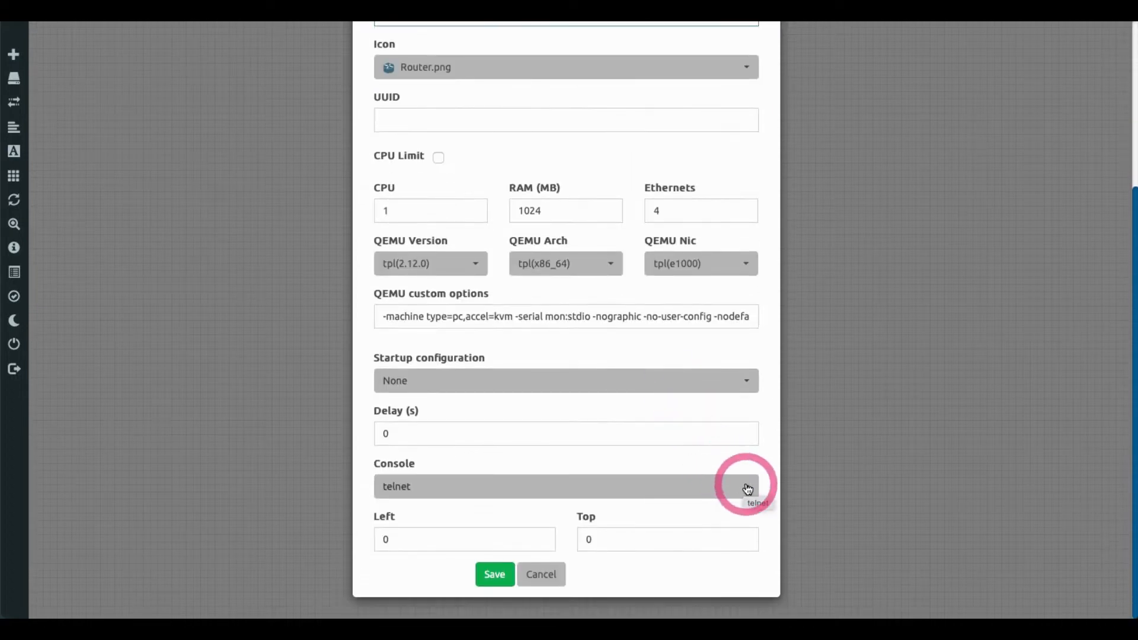
pyautogui.click(747, 487)
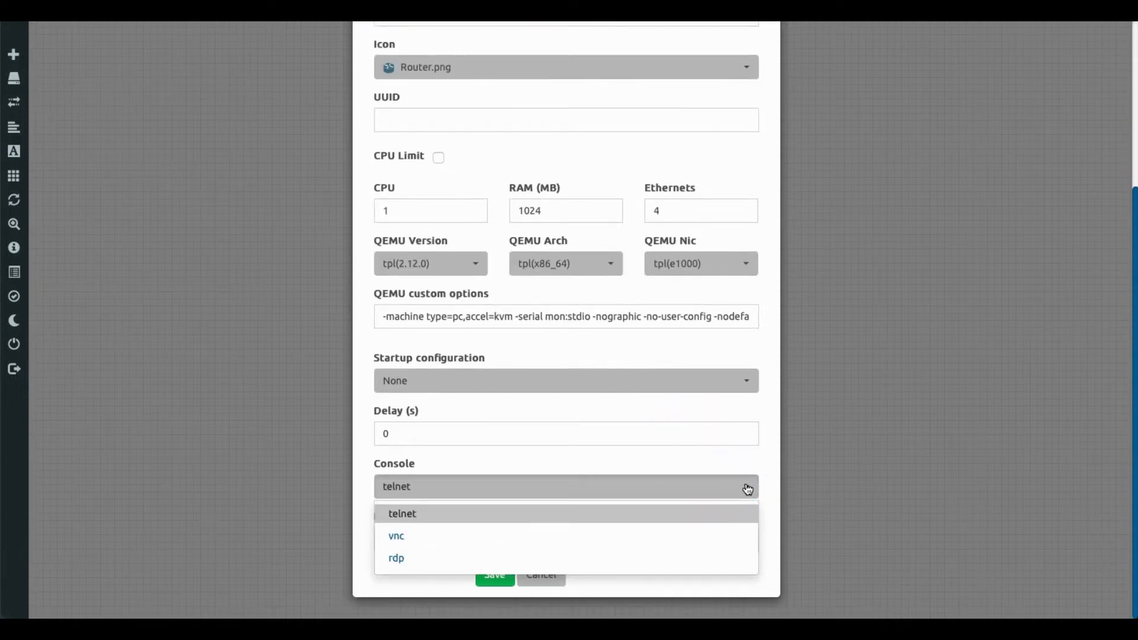
pyautogui.click(747, 489)
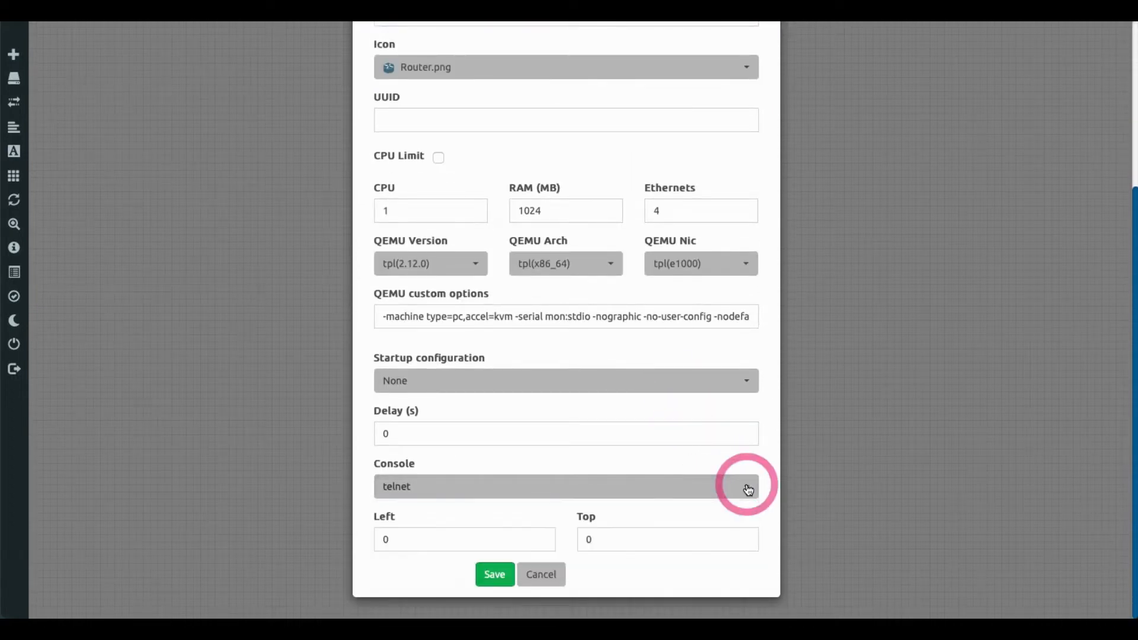
pyautogui.click(590, 527)
pyautogui.click(496, 575)
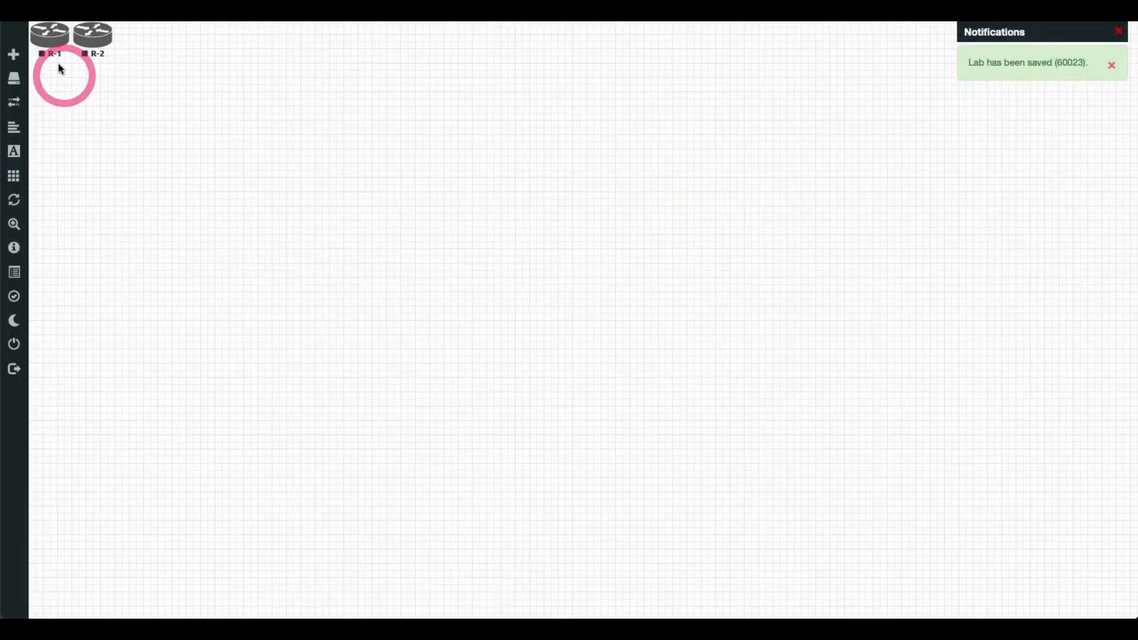
# - Place R-1 and R-2 side by side on the canvas and draw a link from R-2 to R-1
pyautogui.moveTo(150, 78); pyautogui.dragTo(502, 222)
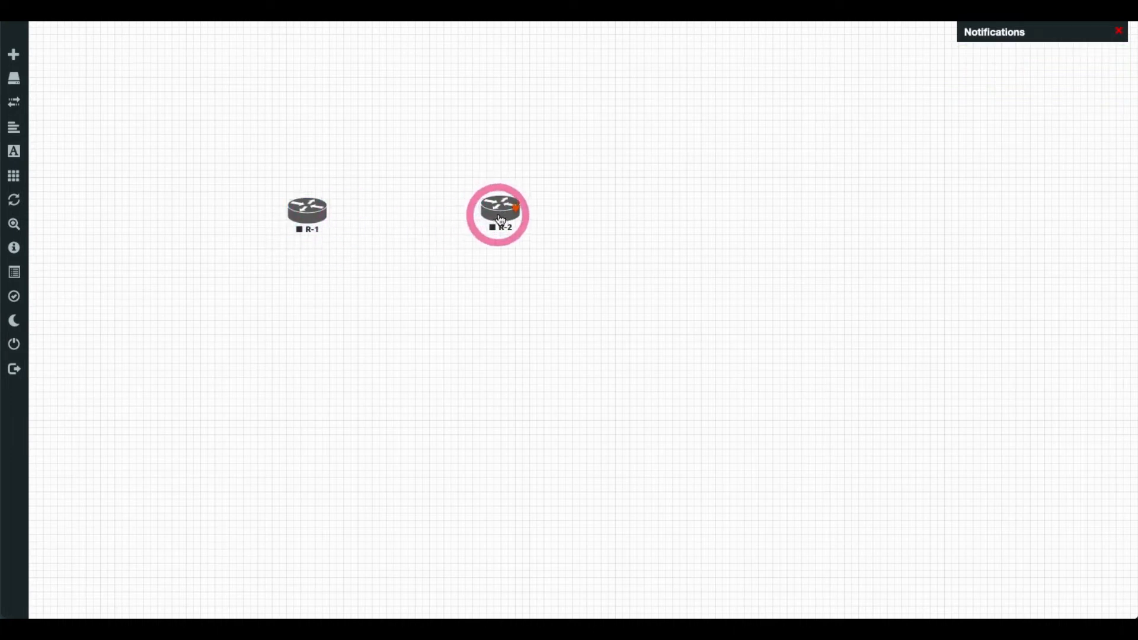
pyautogui.click(520, 215)
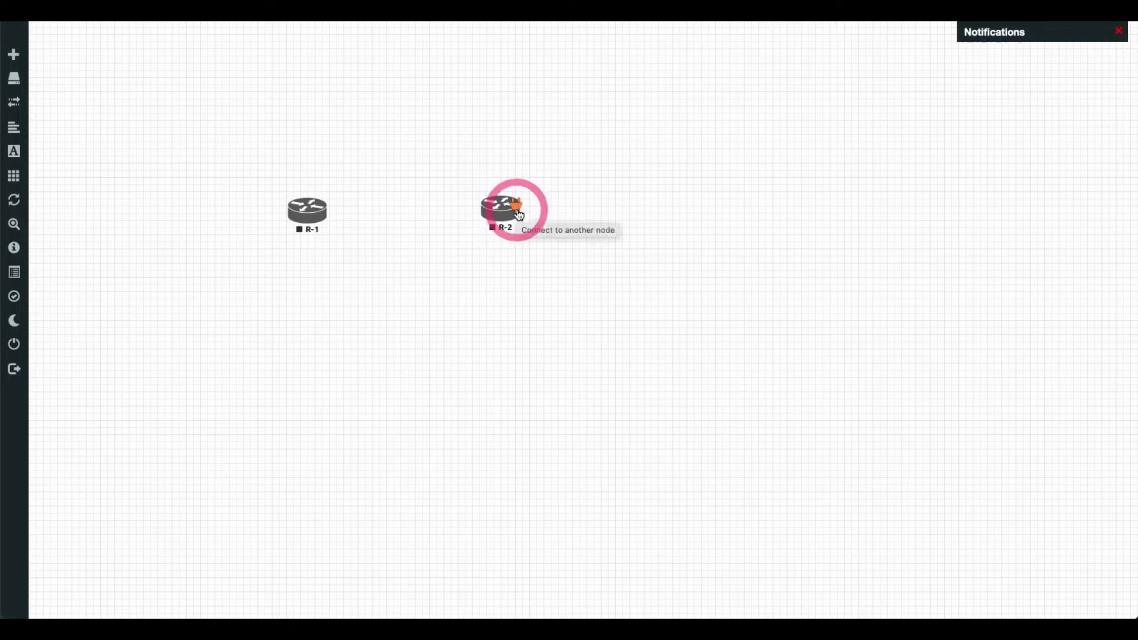
pyautogui.moveTo(520, 216); pyautogui.dragTo(315, 214)
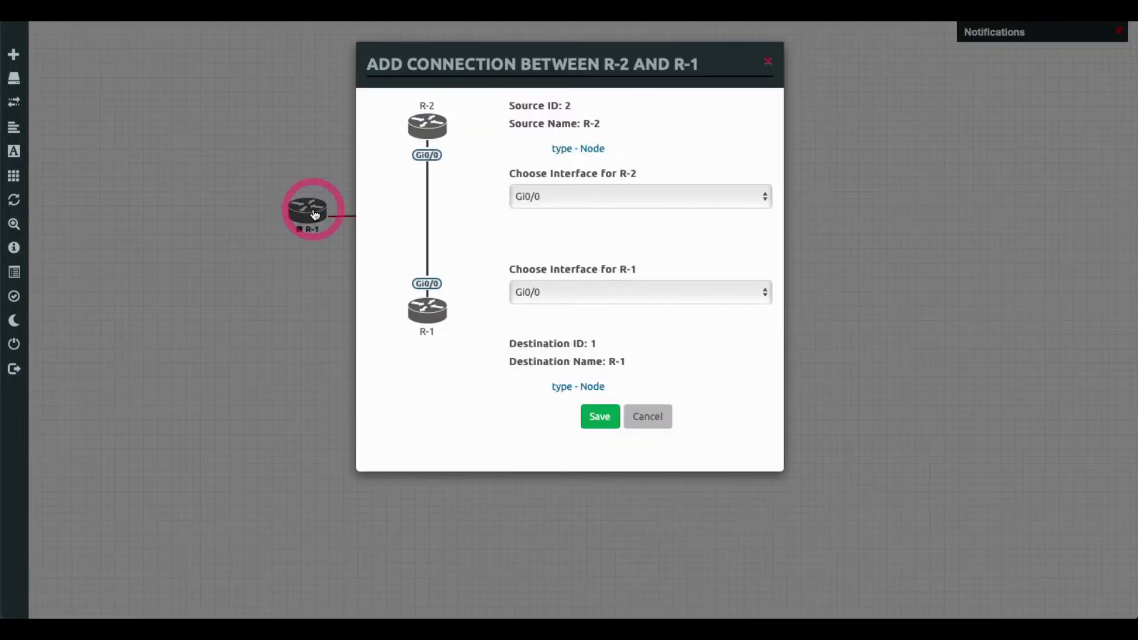
# - Assign the link to Gi0/1 on R-2 and Gi0/2 on R-1, save it, and move R-2 slightly farther from R-1
pyautogui.click(560, 198)
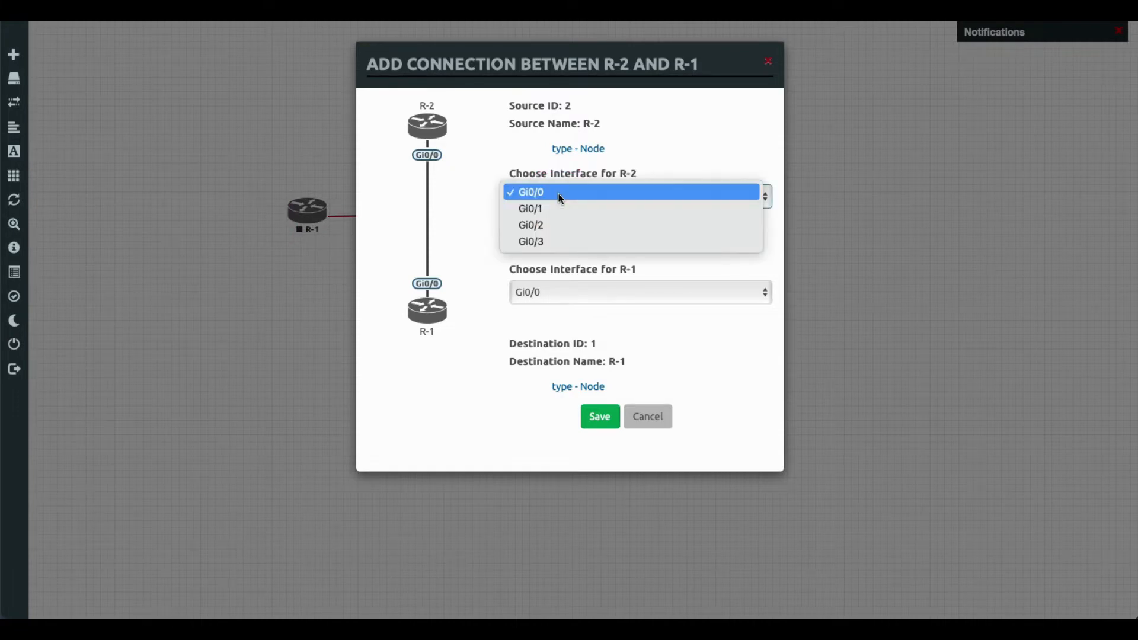
pyautogui.click(561, 206)
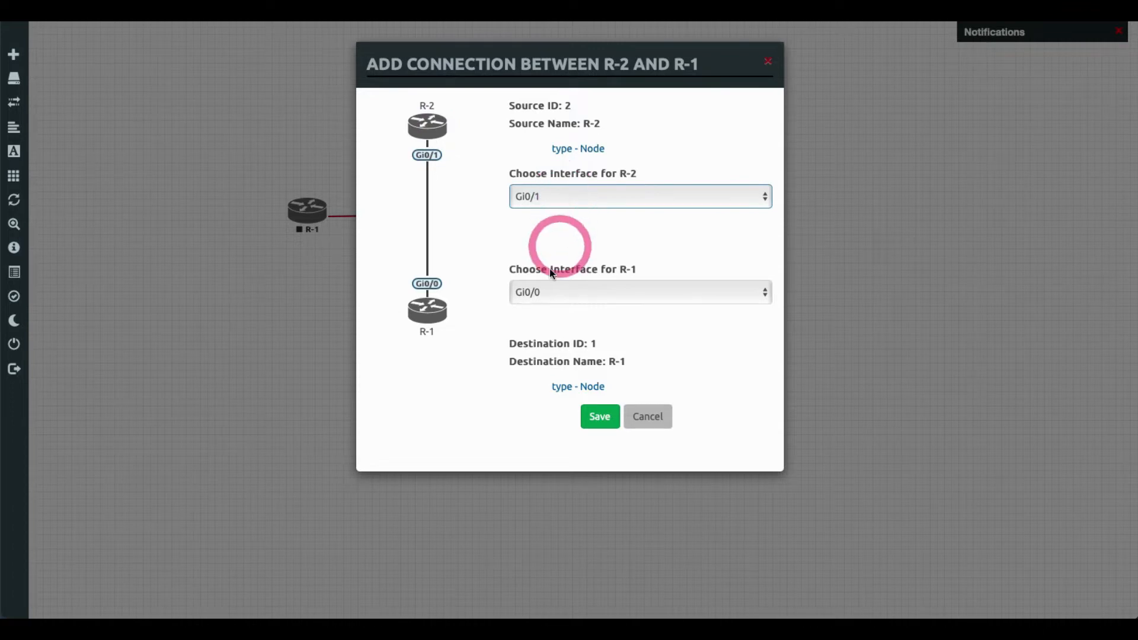
pyautogui.click(545, 294)
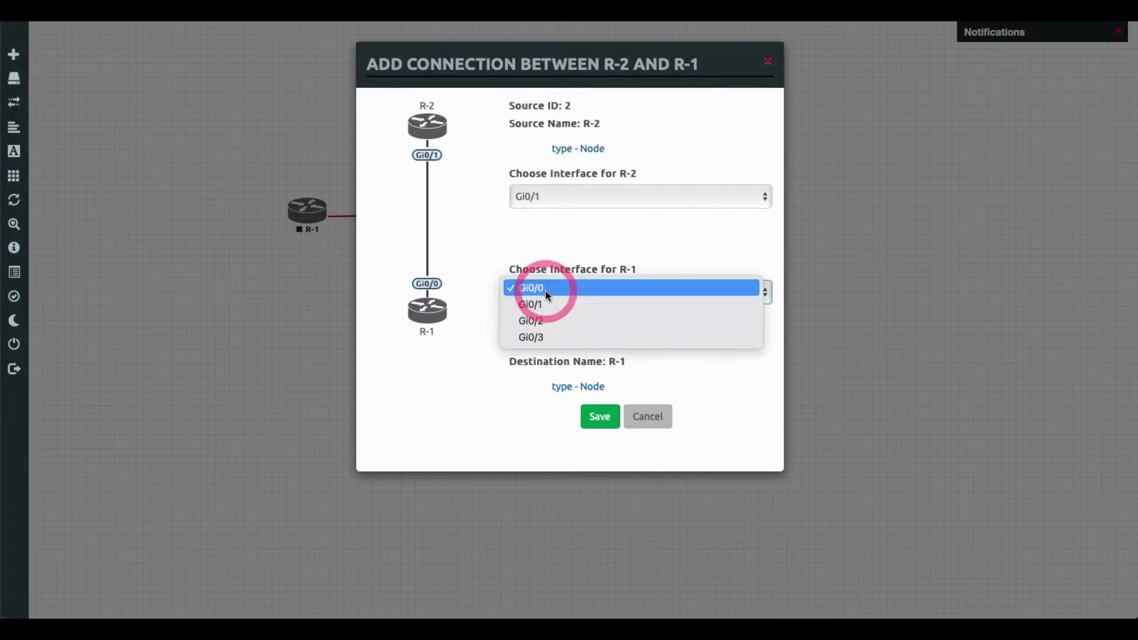
pyautogui.click(551, 322)
pyautogui.click(600, 418)
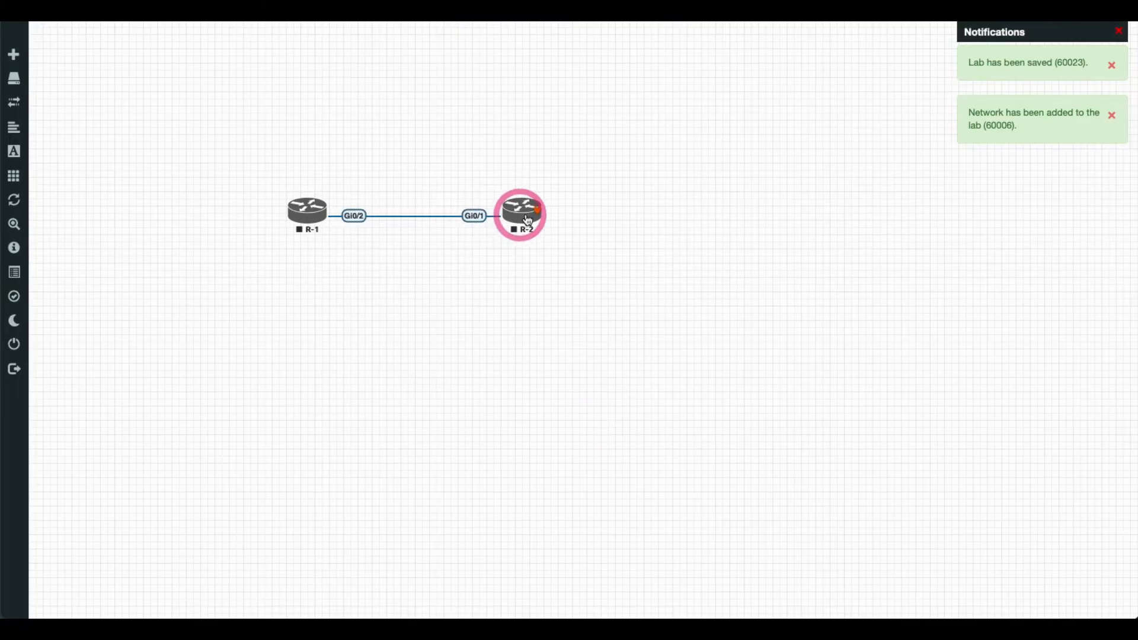
pyautogui.moveTo(521, 211); pyautogui.dragTo(536, 214)
# - Begin adding another node below the routers using the Cisco vIOS Switch template
pyautogui.rightClick(430, 313)
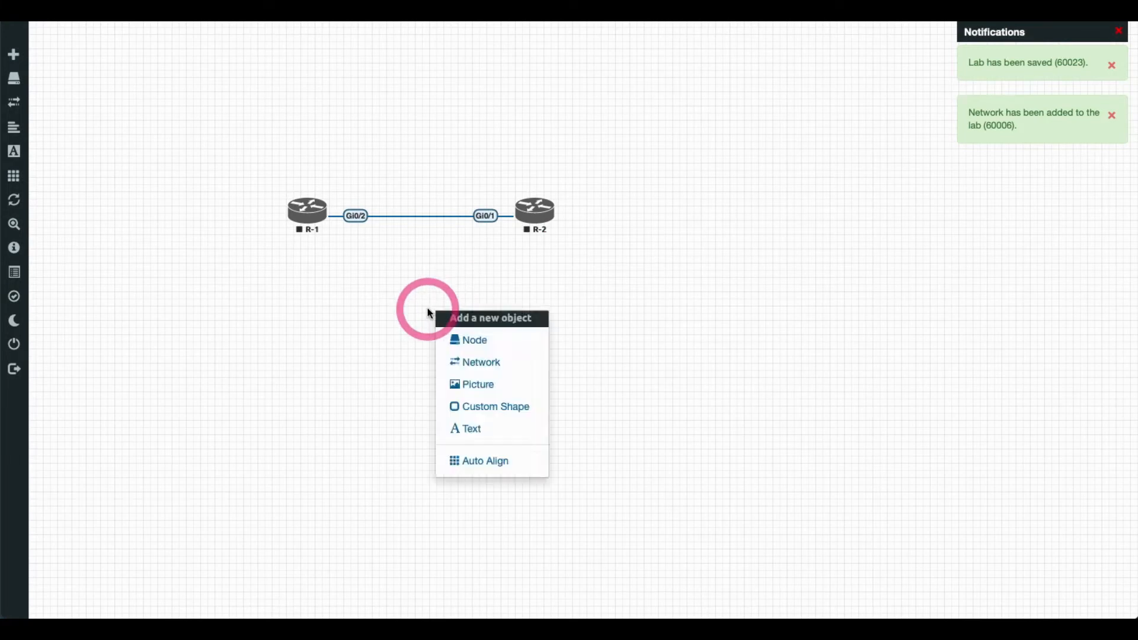
pyautogui.click(472, 340)
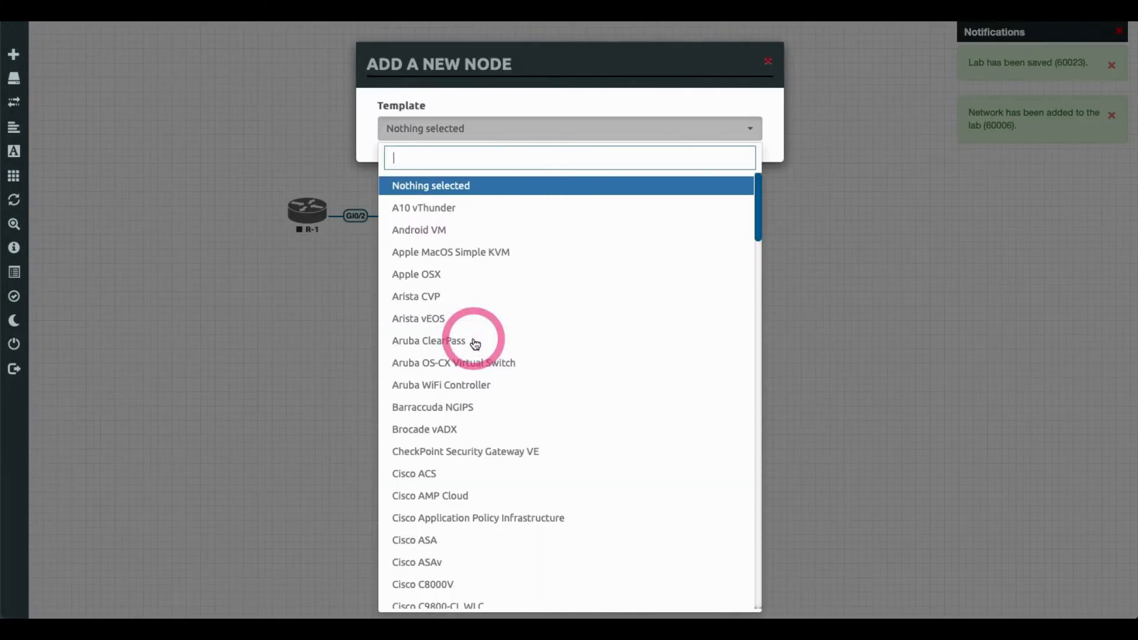
pyautogui.write('vi')
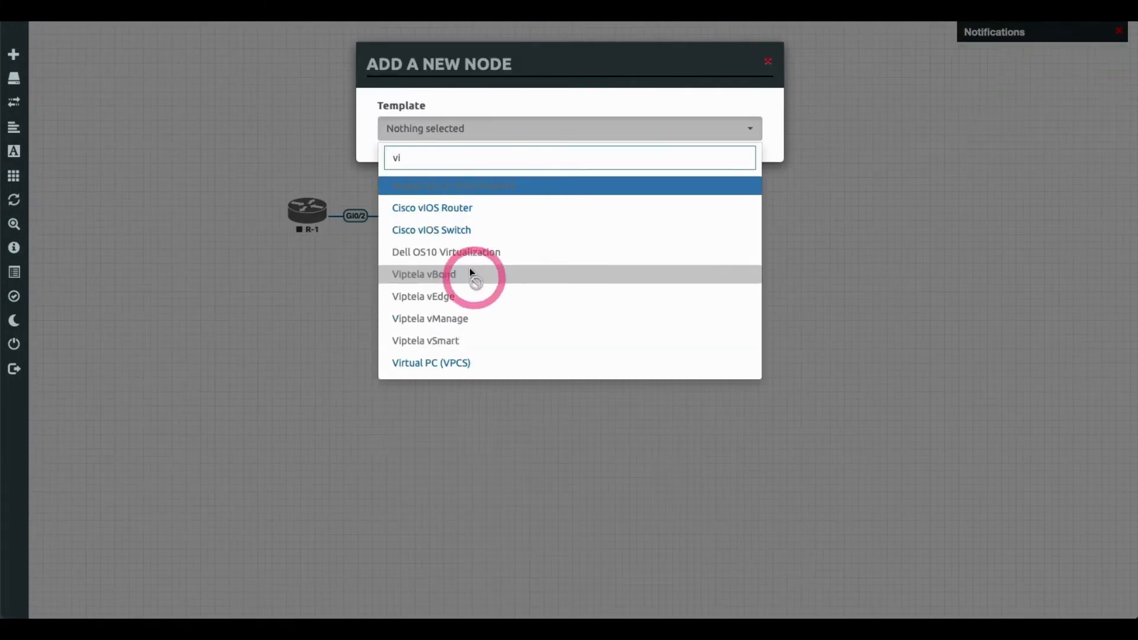
pyautogui.click(458, 232)
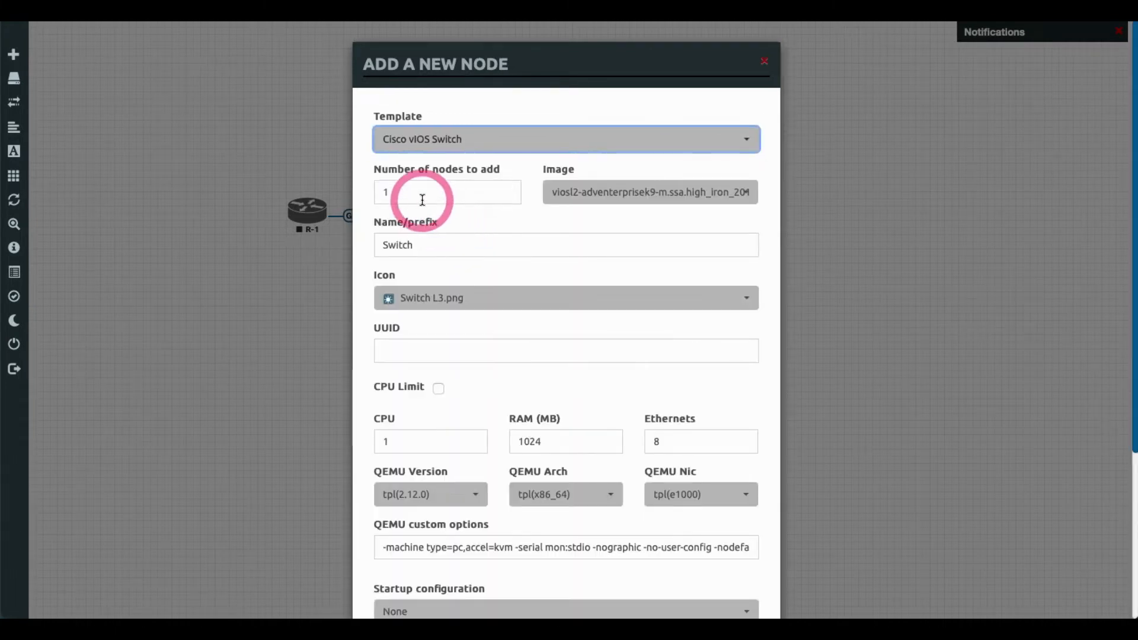
# - Add three switch nodes with the name prefix "Switch-", save them, and spread them apart in a row below the routers
pyautogui.doubleClick(385, 192)
pyautogui.write('3')
pyautogui.click(424, 243)
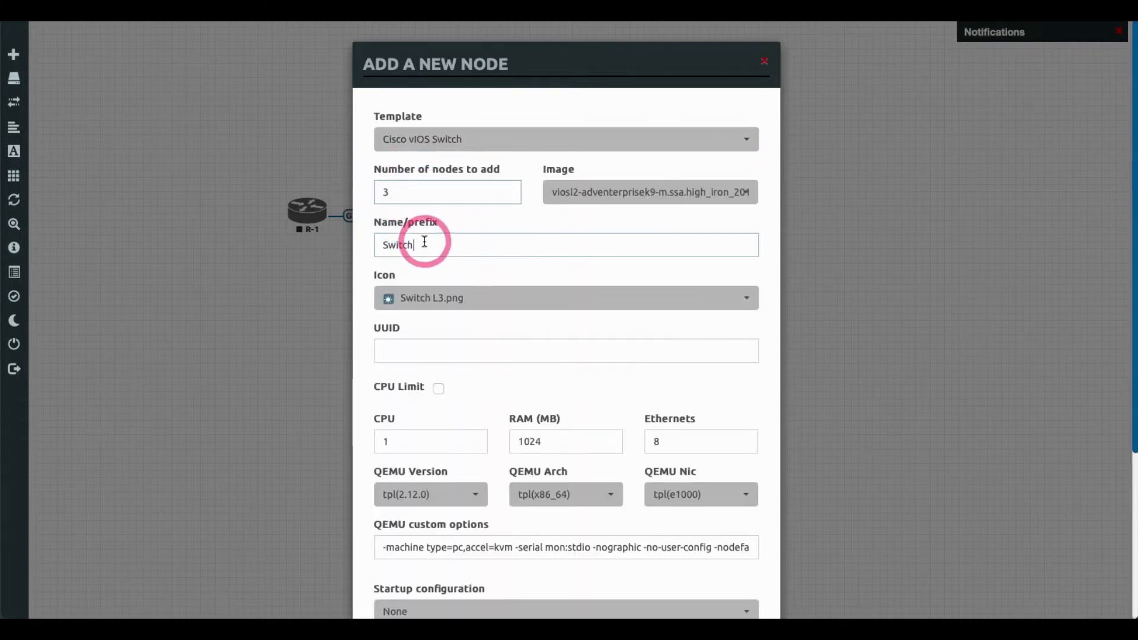
pyautogui.write('-')
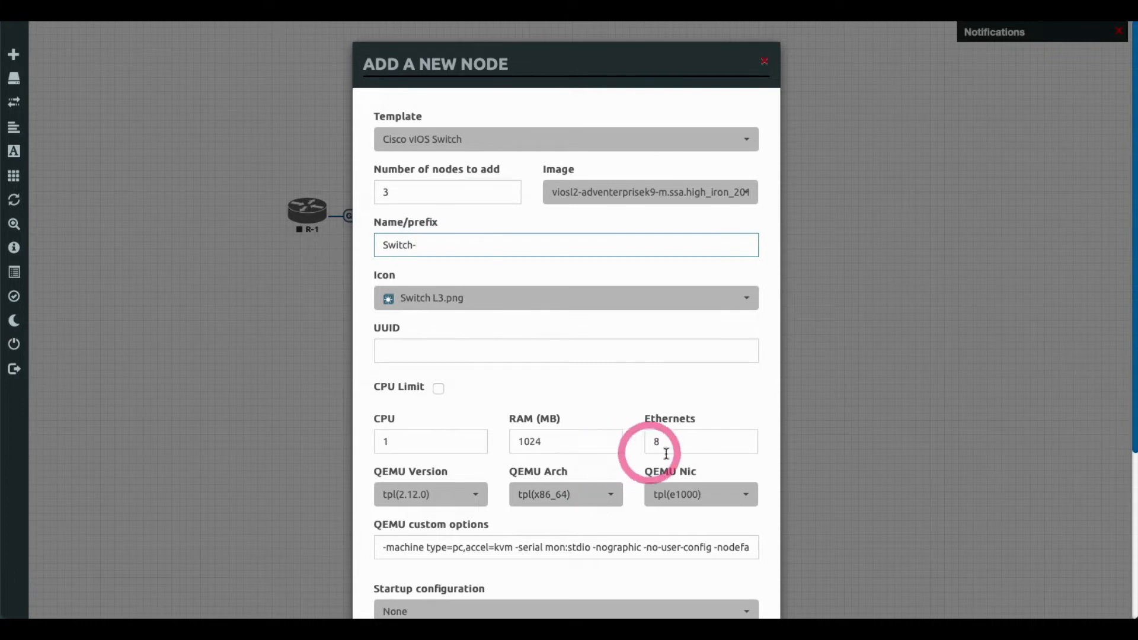
pyautogui.scroll(-4, 667, 446)
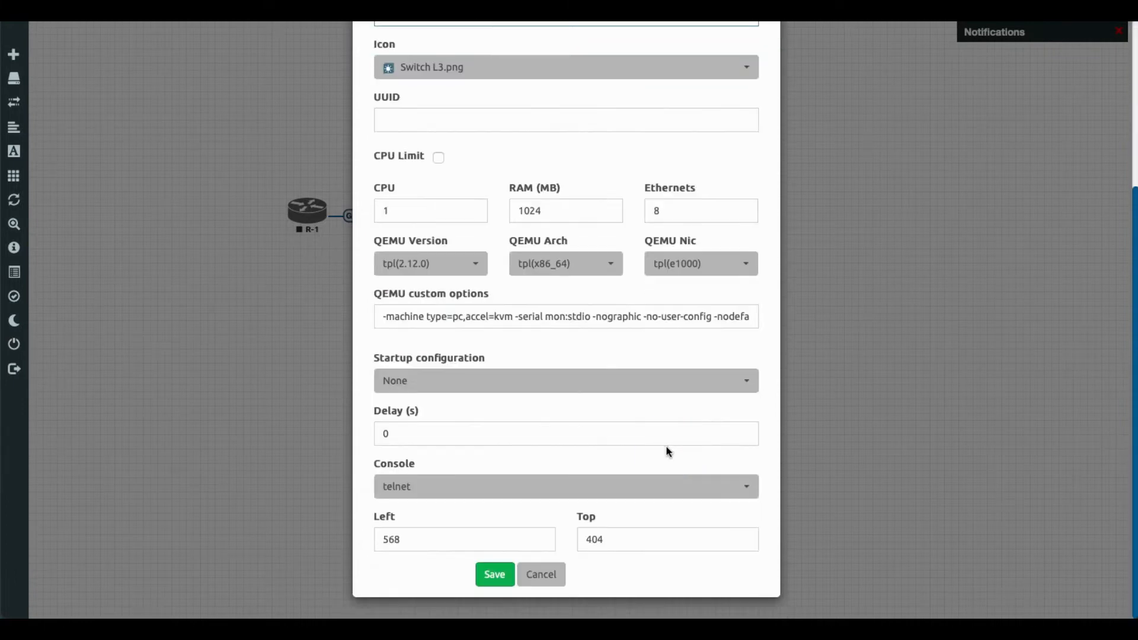
pyautogui.click(498, 575)
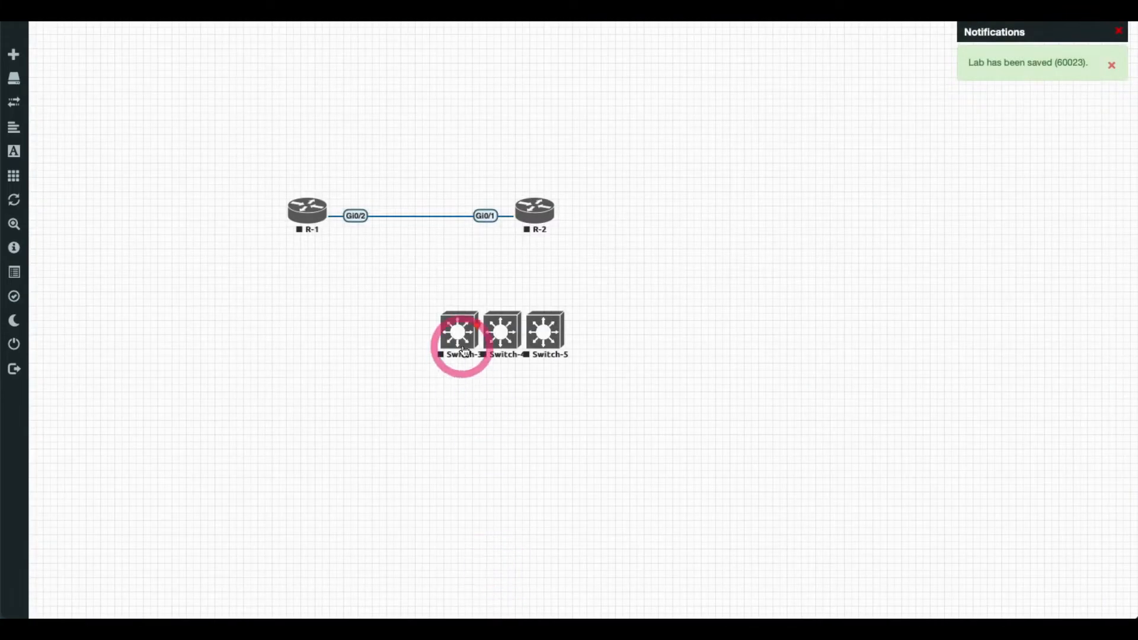
pyautogui.moveTo(460, 348)
pyautogui.mouseDown()
pyautogui.moveTo(358, 348)
pyautogui.moveTo(442, 349)
pyautogui.mouseUp()
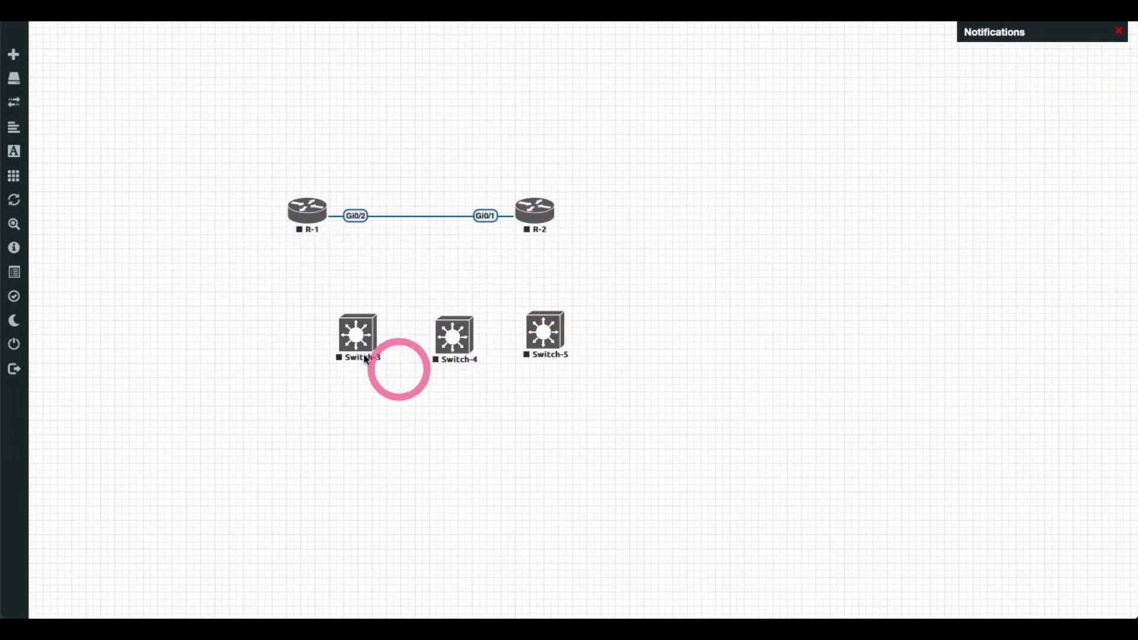
# - Rename the three switches in the configured nodes list to Switch-1, Switch-2 and Switch-3
pyautogui.click(20, 89)
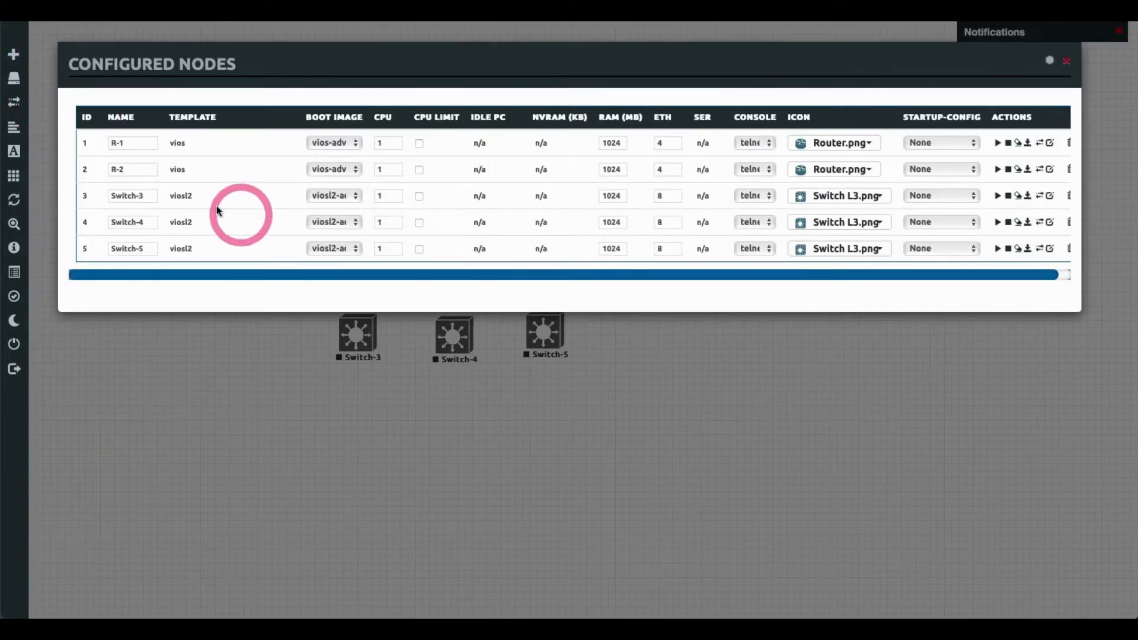
pyautogui.click(151, 195)
pyautogui.write('1')
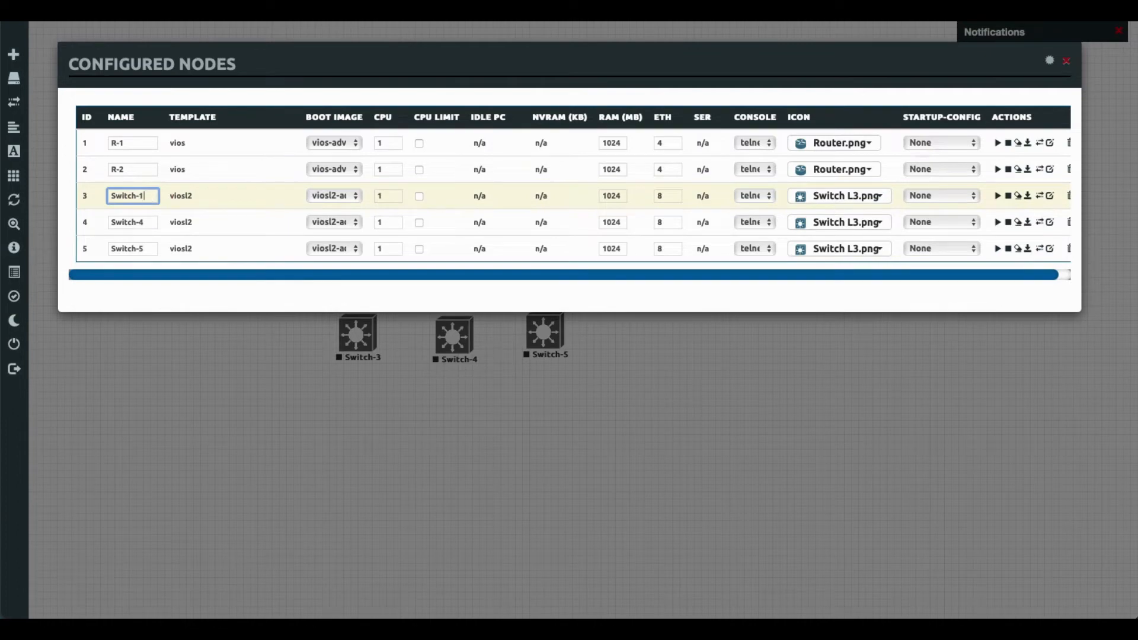
pyautogui.click(145, 222)
pyautogui.press('BackSpace')
pyautogui.write('2')
pyautogui.click(145, 249)
pyautogui.press('BackSpace')
pyautogui.write('3')
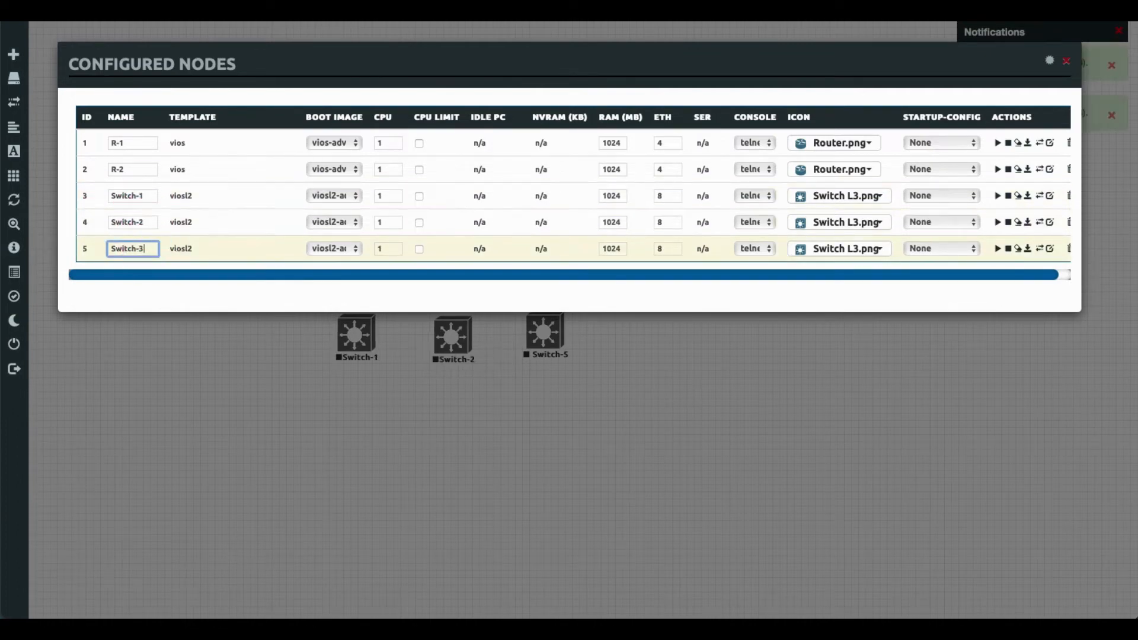
pyautogui.click(1065, 61)
# - Space the switches wider apart, with Switch-1 below R-1, Switch-2 lower in the middle and Switch-3 beyond R-2
pyautogui.click(754, 318)
pyautogui.moveTo(544, 333); pyautogui.dragTo(599, 349)
pyautogui.moveTo(363, 343); pyautogui.dragTo(288, 372)
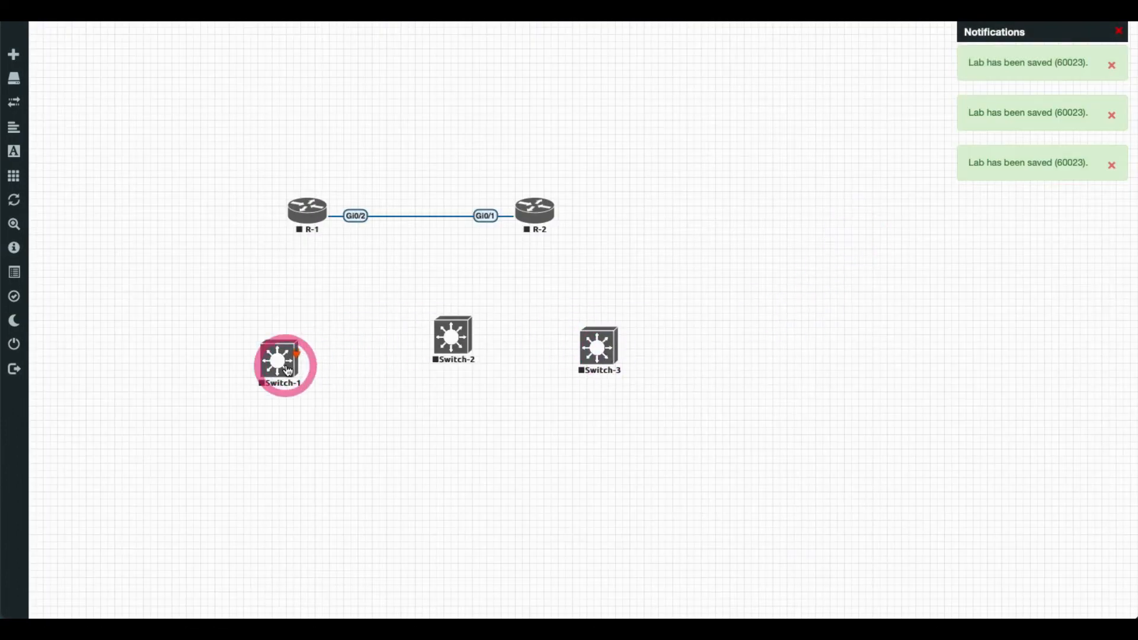
pyautogui.moveTo(451, 340); pyautogui.dragTo(455, 384)
# - Link Switch-1 Gi0/0 to R-1 Gi0/0 and Switch-1 Gi0/1 to Switch-2 Gi0/0, aligning Switch-1 under R-1 and Switch-2 level with it
pyautogui.moveTo(283, 362); pyautogui.dragTo(312, 218)
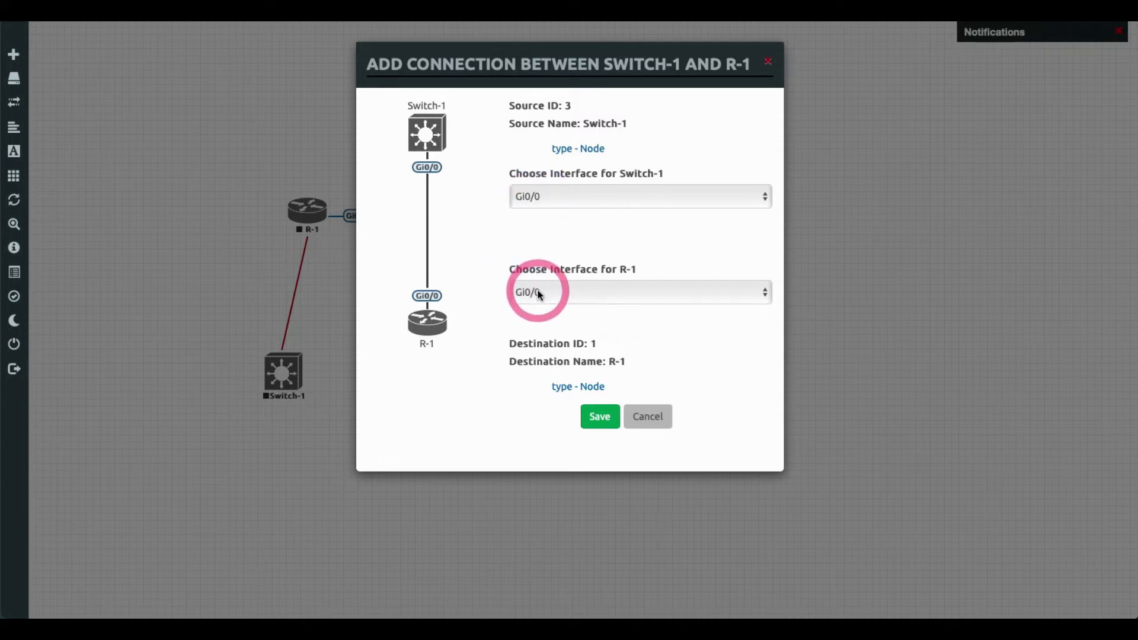
pyautogui.click(596, 423)
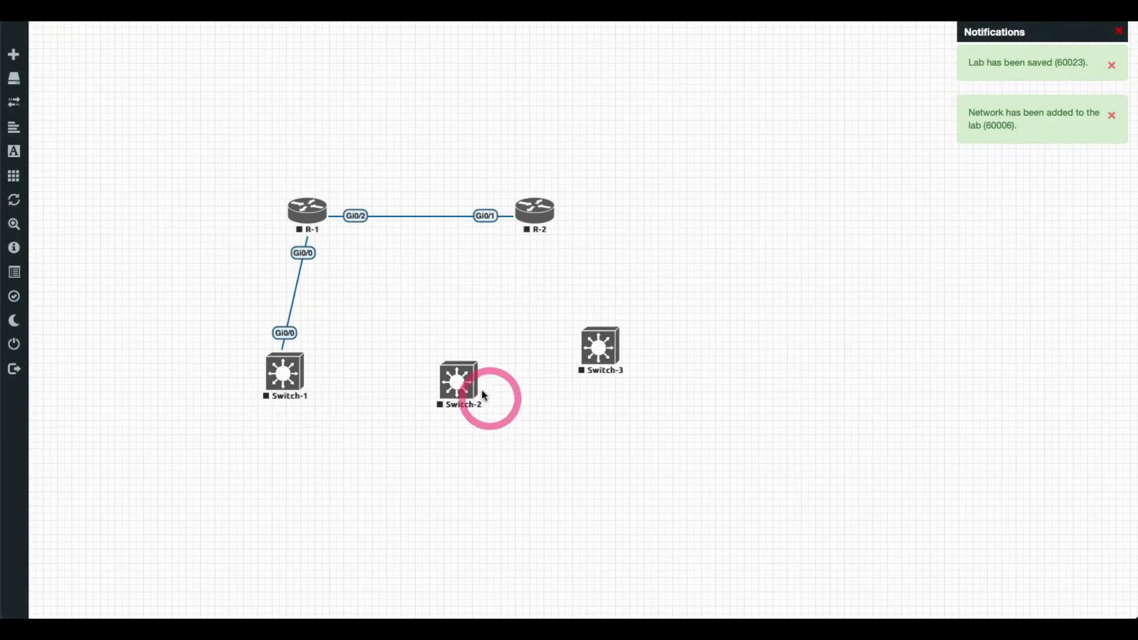
pyautogui.moveTo(310, 376); pyautogui.dragTo(448, 388)
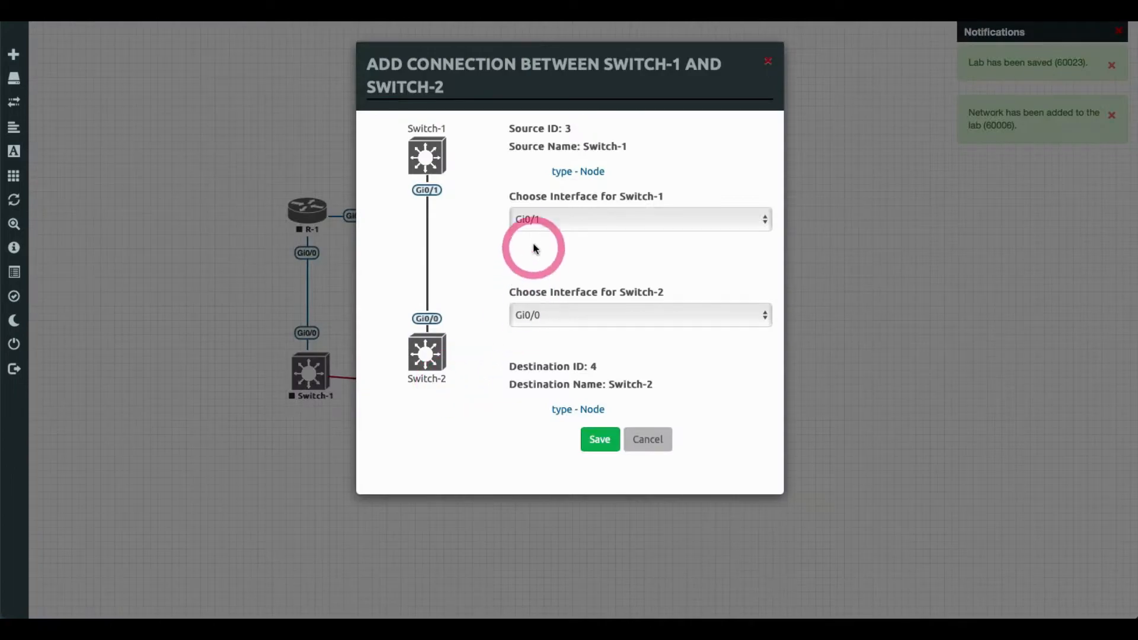
pyautogui.click(586, 440)
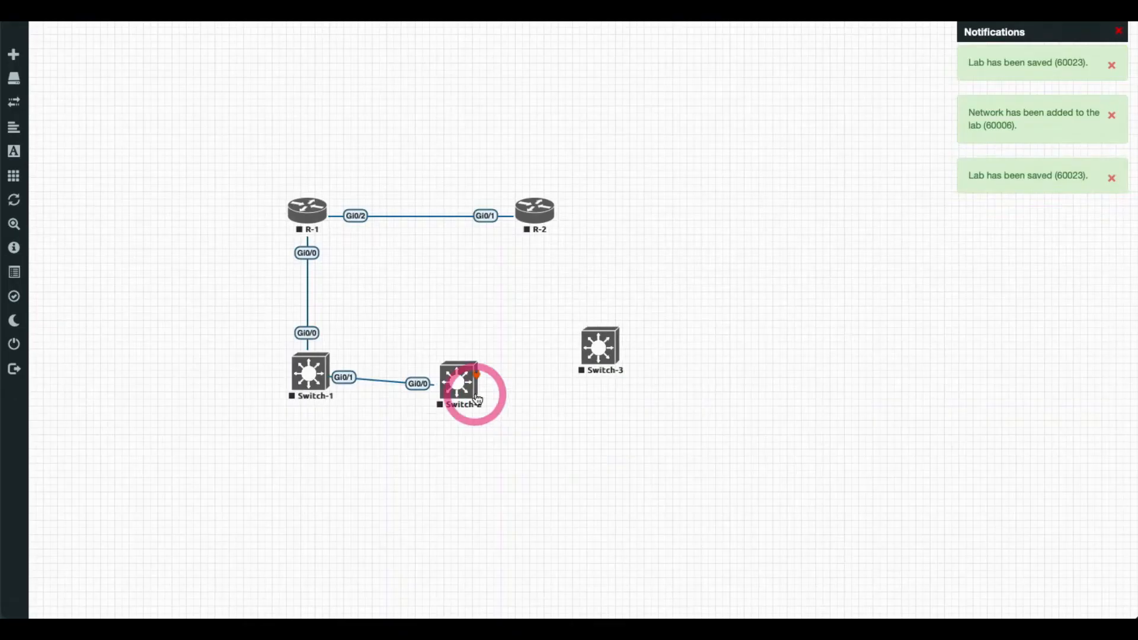
pyautogui.moveTo(463, 387)
pyautogui.mouseDown()
pyautogui.moveTo(477, 376)
pyautogui.moveTo(485, 385)
pyautogui.mouseUp()
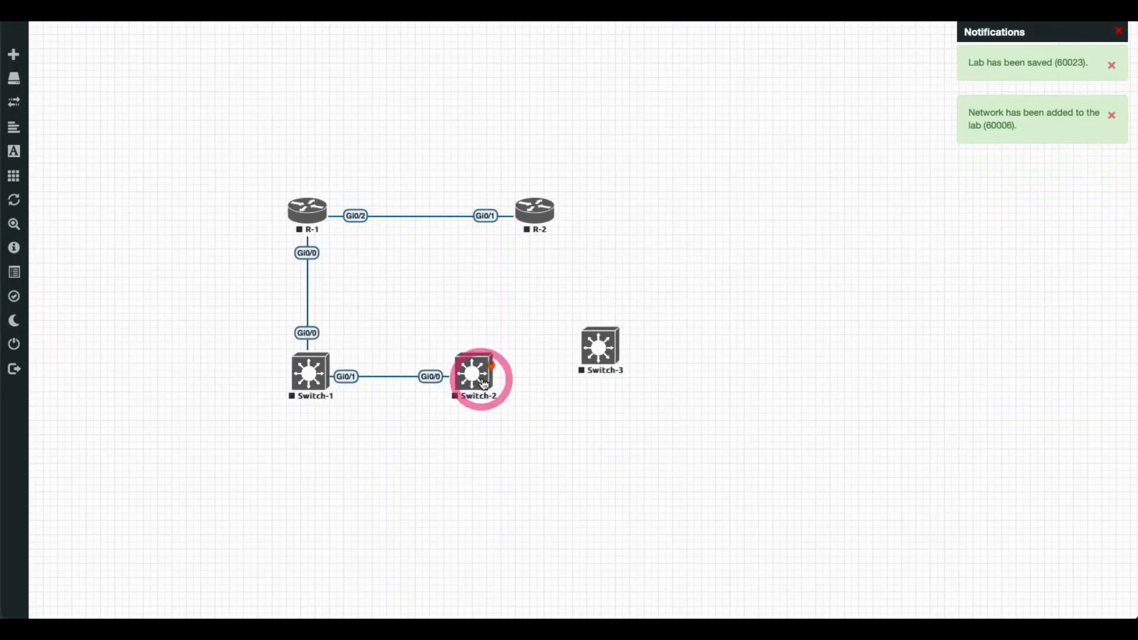
# - Link Switch-3 Gi0/0 to R-2 Gi0/0 and place Switch-3 level with R-2 on its right side
pyautogui.click(598, 350)
pyautogui.moveTo(618, 340); pyautogui.dragTo(535, 215)
pyautogui.click(597, 415)
pyautogui.moveTo(602, 356)
pyautogui.mouseDown()
pyautogui.moveTo(694, 246)
pyautogui.moveTo(698, 220)
pyautogui.mouseUp()
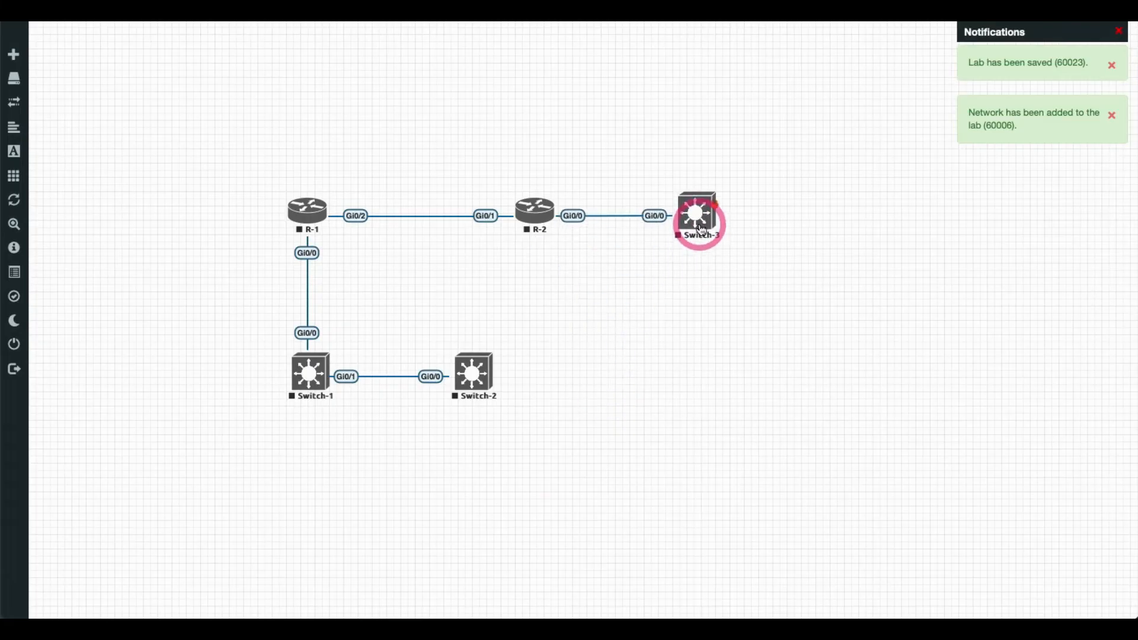
# - Start all nodes in the lab
pyautogui.click(305, 212)
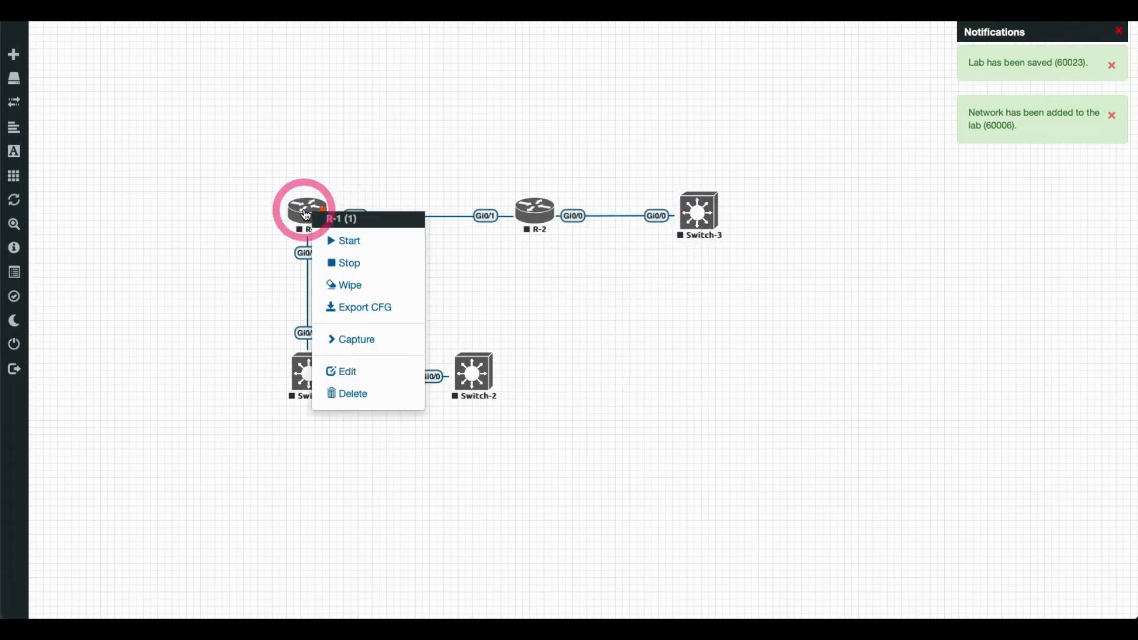
pyautogui.click(21, 182)
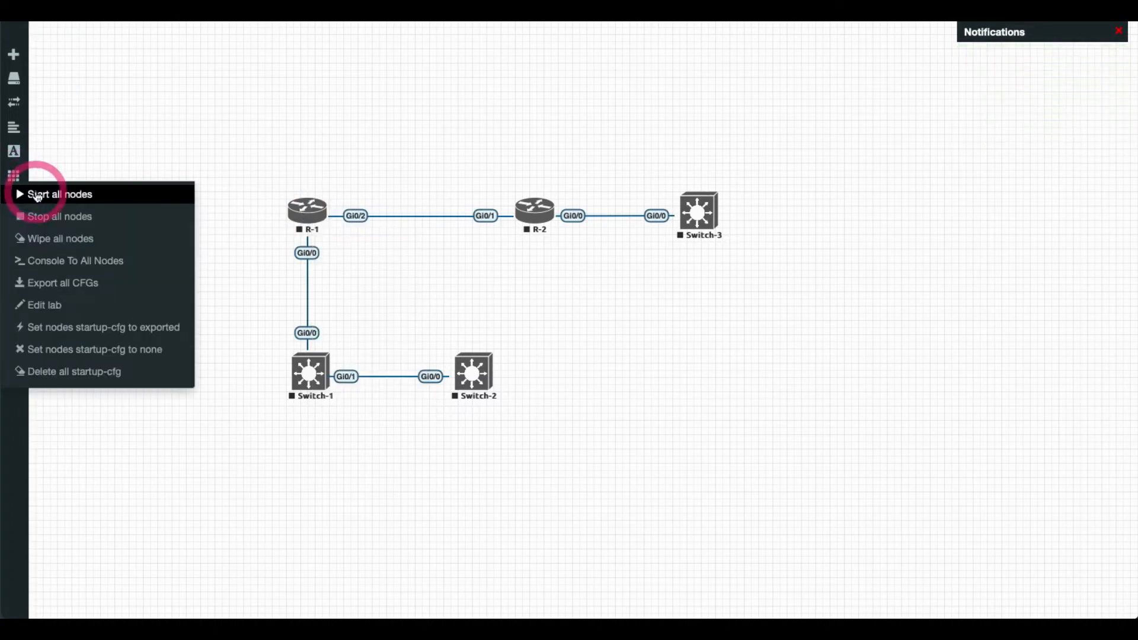
pyautogui.click(38, 197)
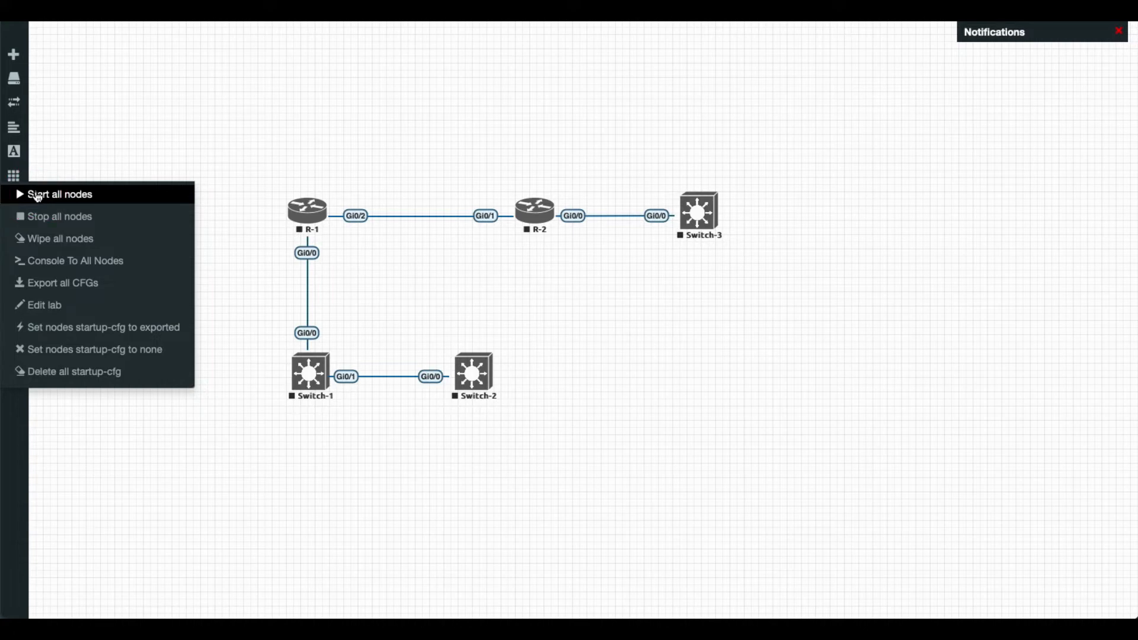
pyautogui.click(573, 306)
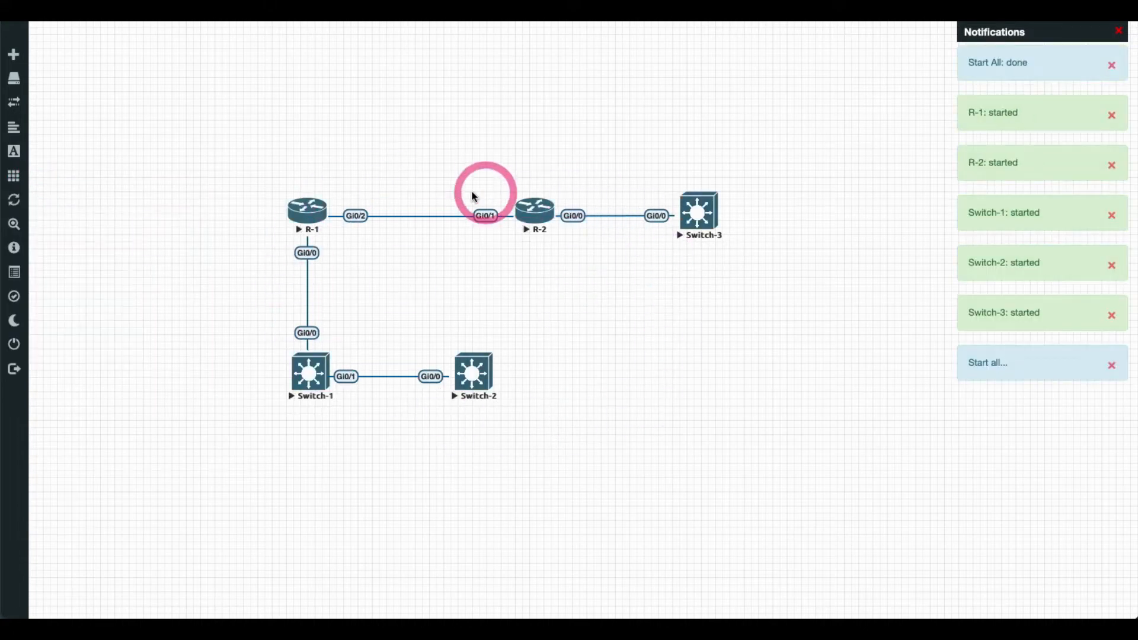
# - Open console sessions to R-1, R-2 and Switch-3, allowing the SecureCRT launcher each time
pyautogui.click(307, 209)
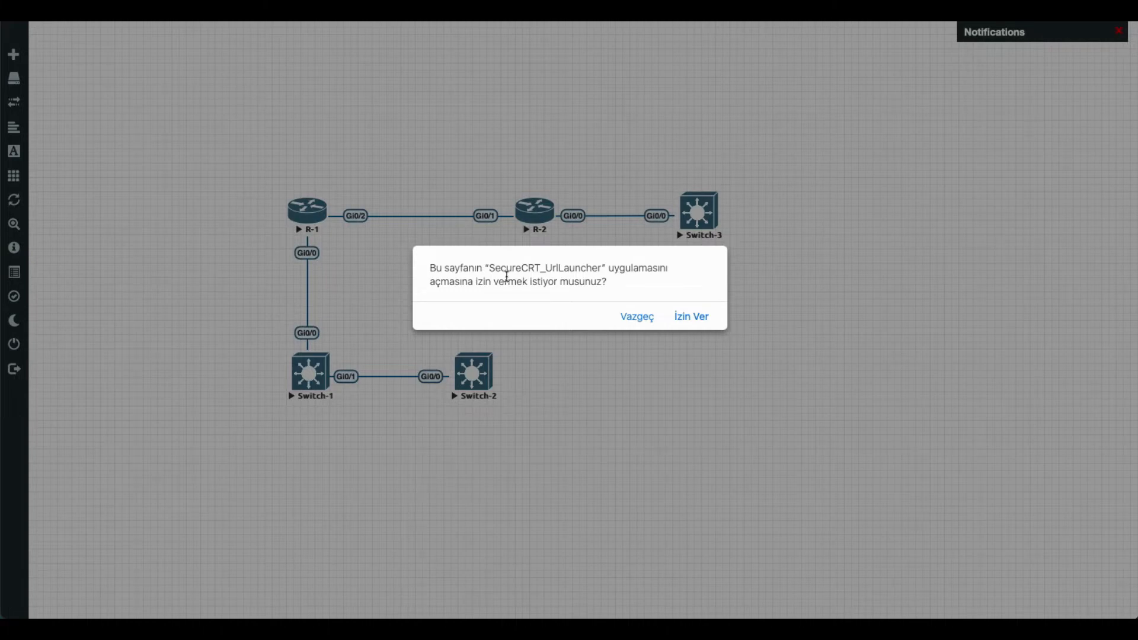
pyautogui.click(701, 319)
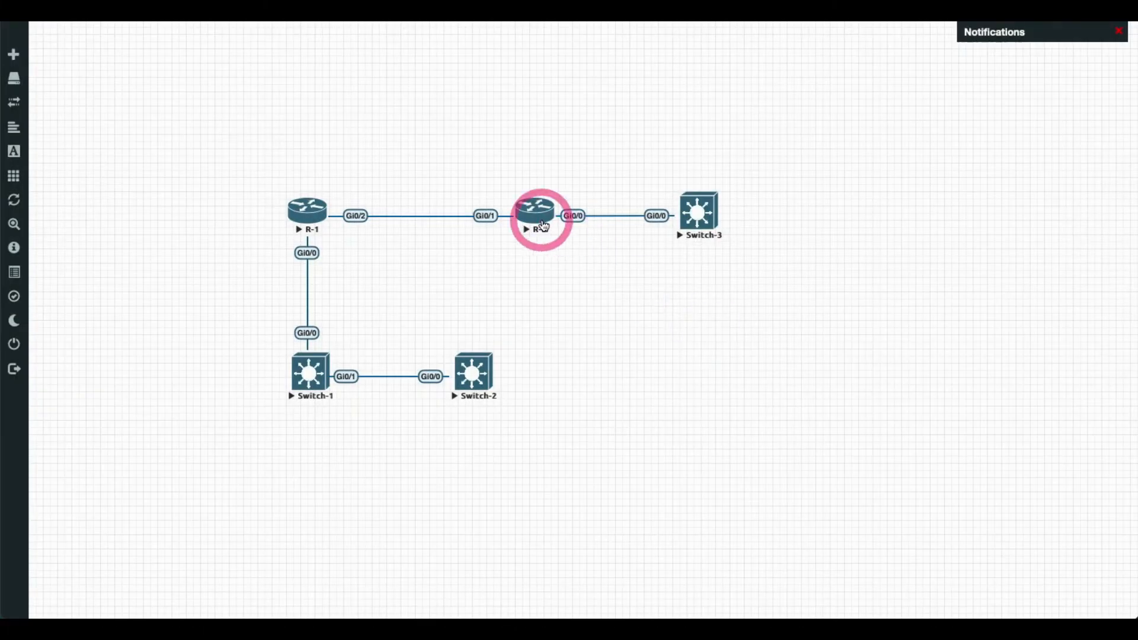
pyautogui.click(544, 226)
pyautogui.click(690, 319)
pyautogui.click(704, 227)
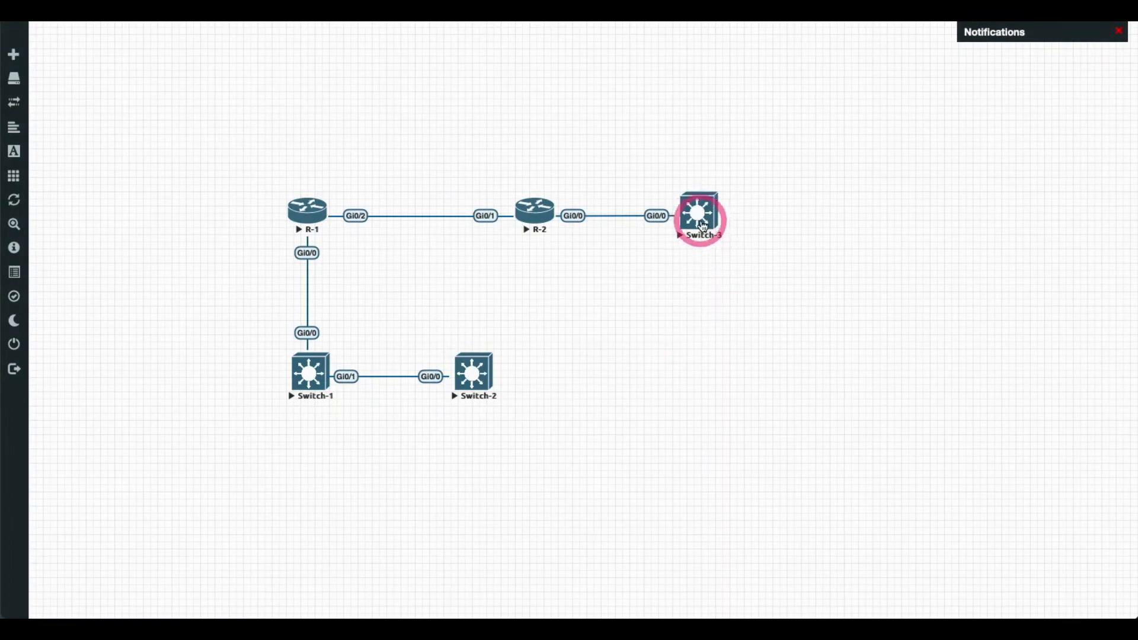
pyautogui.moveTo(706, 98); pyautogui.dragTo(680, 321)
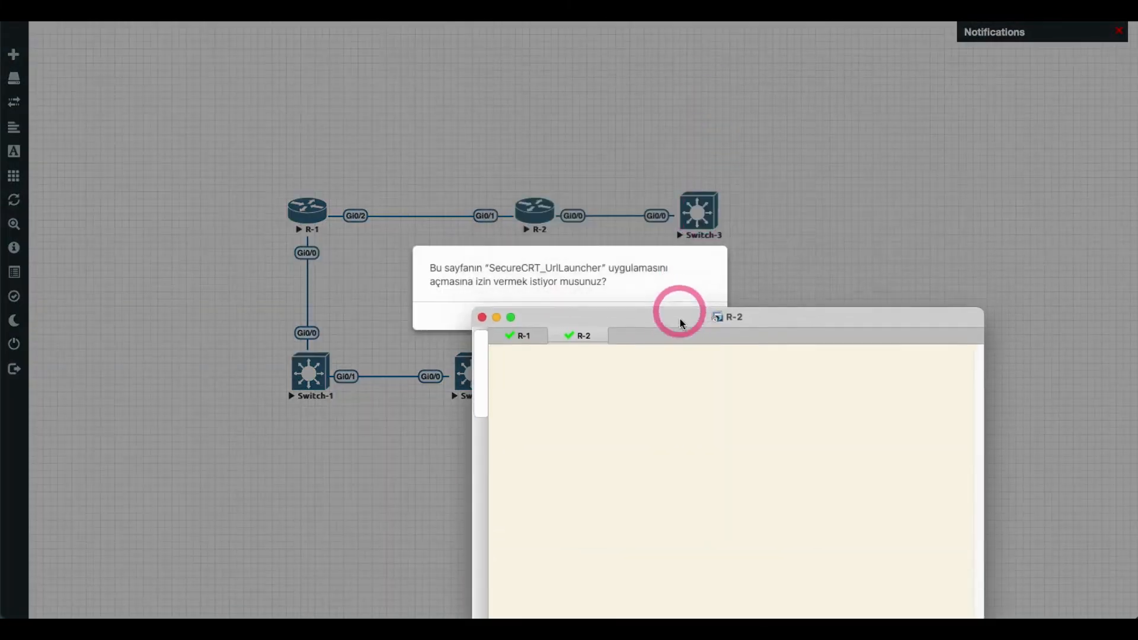
pyautogui.click(680, 319)
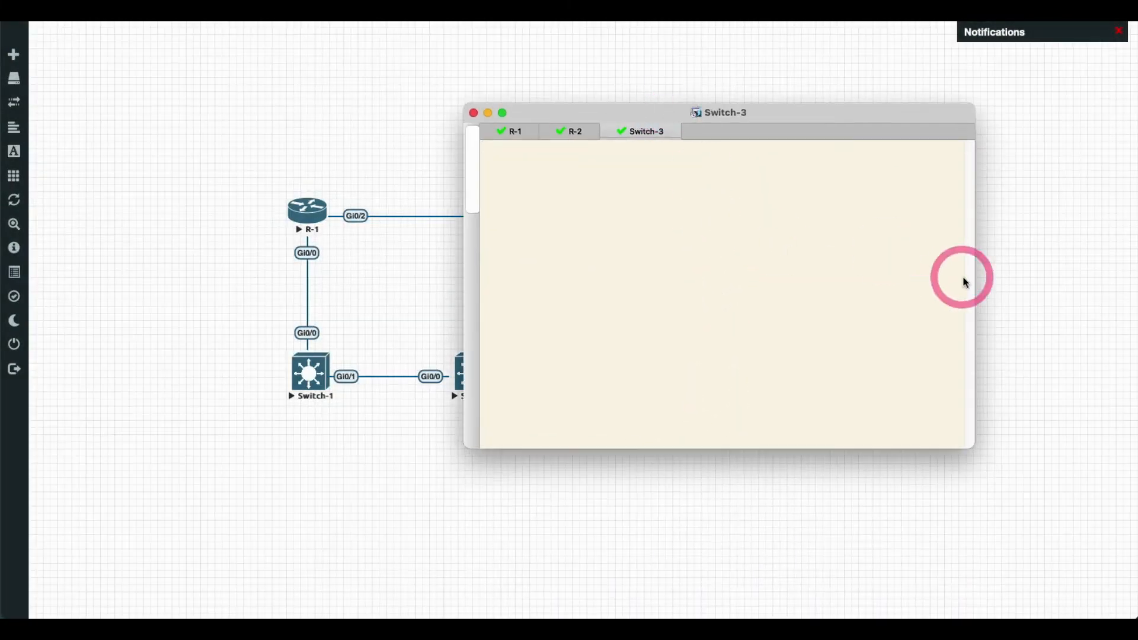
# - Widen and reposition the SecureCRT window, and minimize it to return to the lab canvas
pyautogui.moveTo(975, 283); pyautogui.dragTo(1096, 275)
pyautogui.moveTo(665, 118); pyautogui.dragTo(544, 183)
pyautogui.click(379, 196)
pyautogui.click(365, 183)
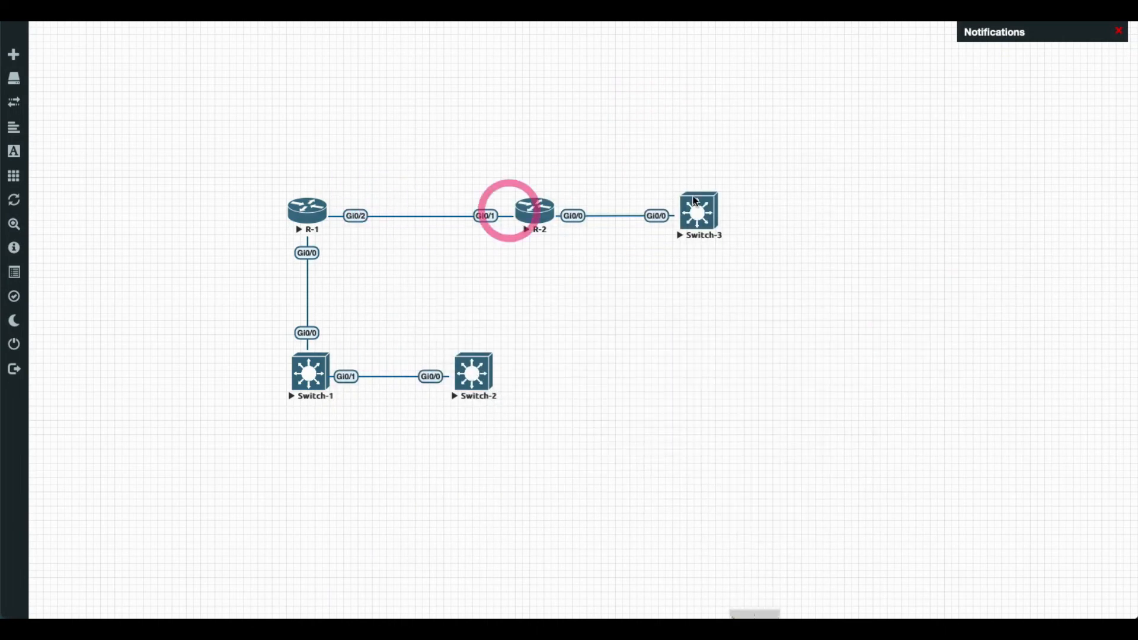
# - Add the text label "Deneme" to the canvas to the right of Switch-3
pyautogui.rightClick(796, 203)
pyautogui.click(832, 299)
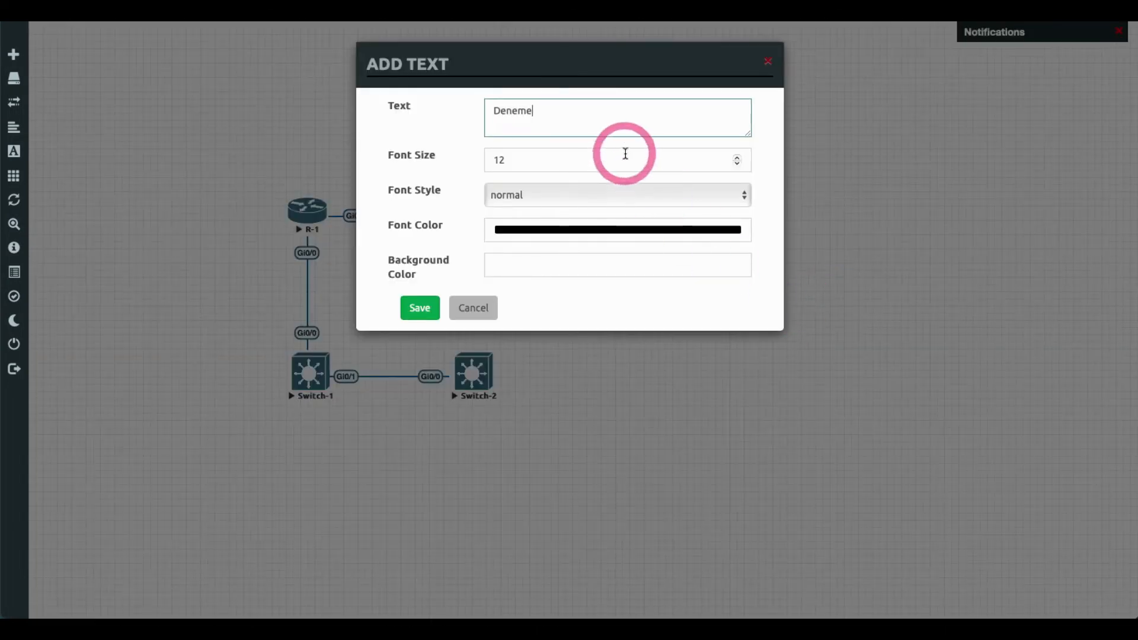
pyautogui.click(416, 308)
# - Turn on transparency for the Deneme label, save the change, and enlarge the label
pyautogui.rightClick(803, 191)
pyautogui.click(830, 282)
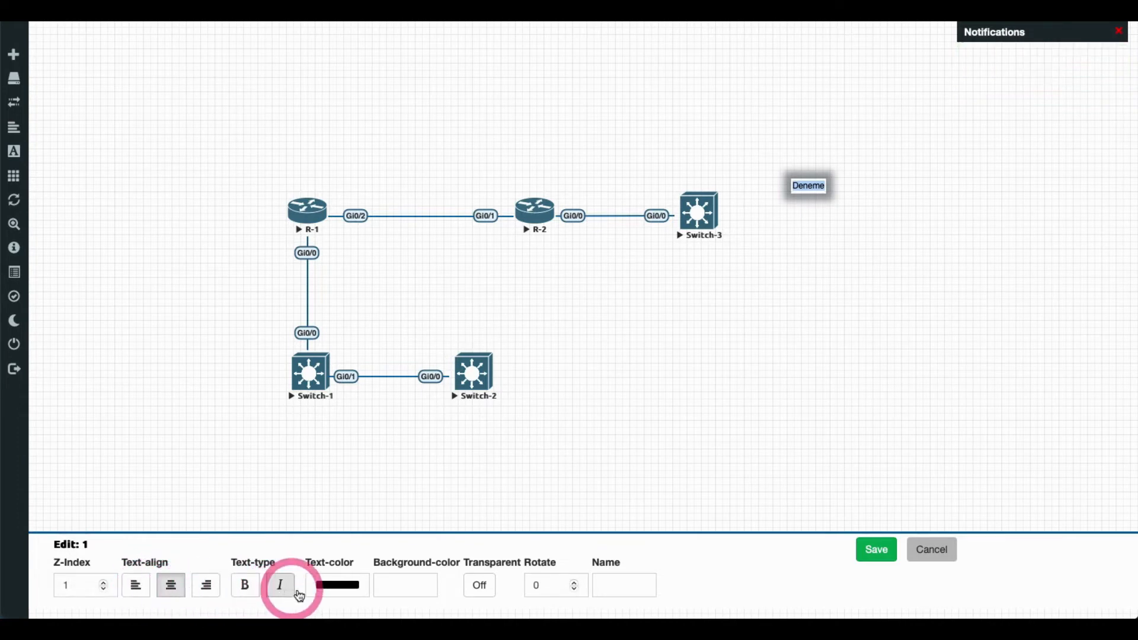
pyautogui.click(482, 590)
pyautogui.click(828, 185)
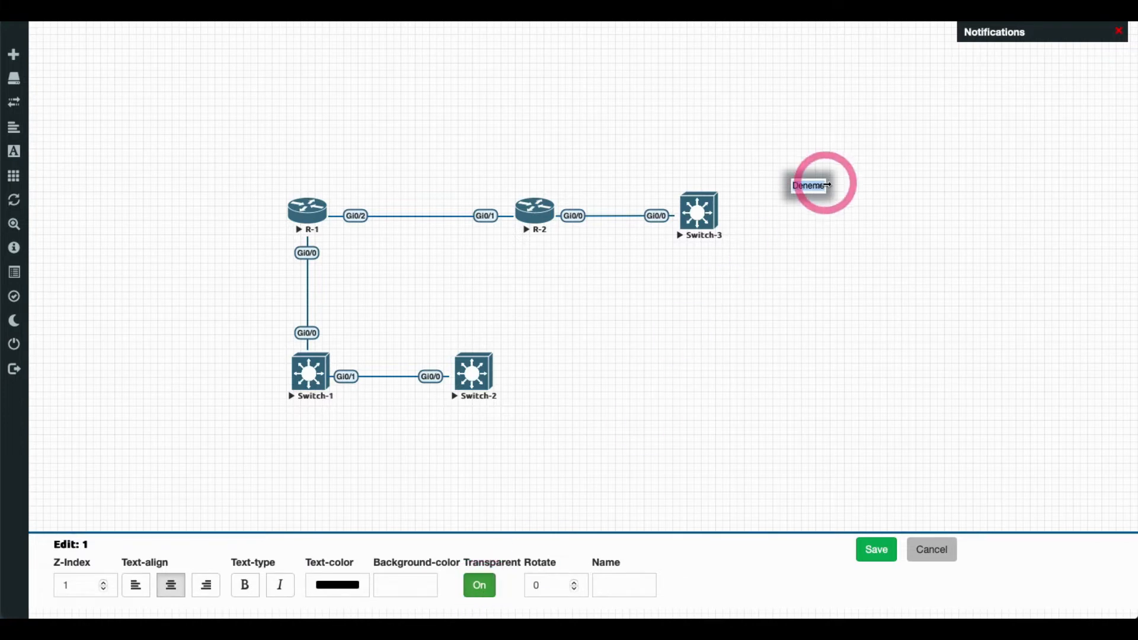
pyautogui.click(876, 551)
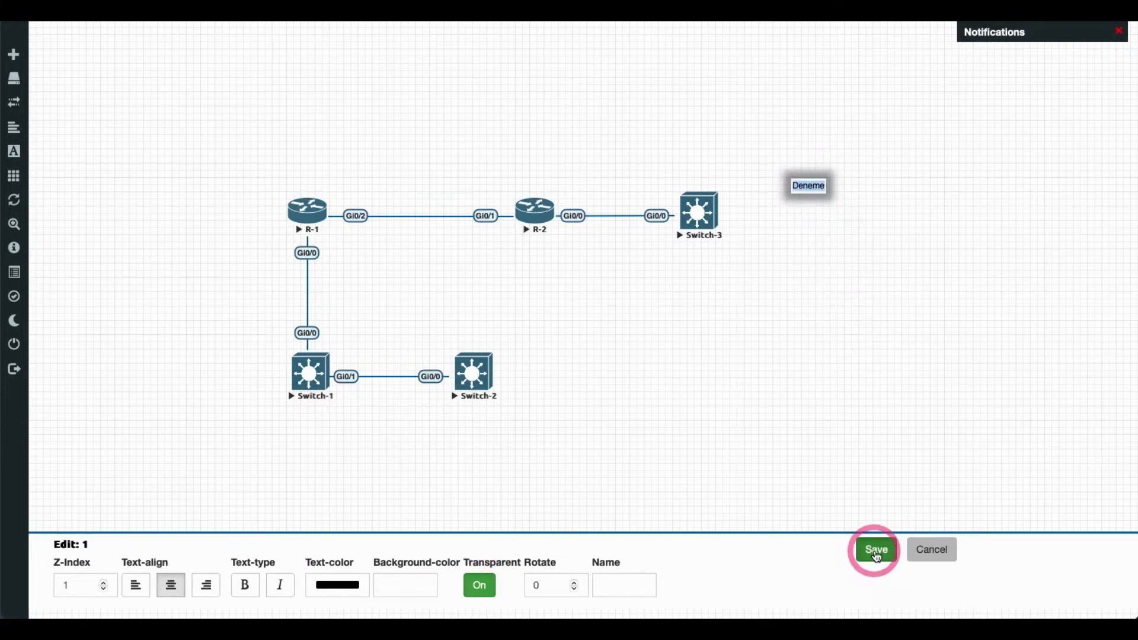
pyautogui.click(818, 237)
pyautogui.moveTo(820, 190); pyautogui.dragTo(886, 211)
# - Add a circle as a custom shape with a solid black border of width 5 on the empty canvas below Switch-3
pyautogui.rightClick(745, 368)
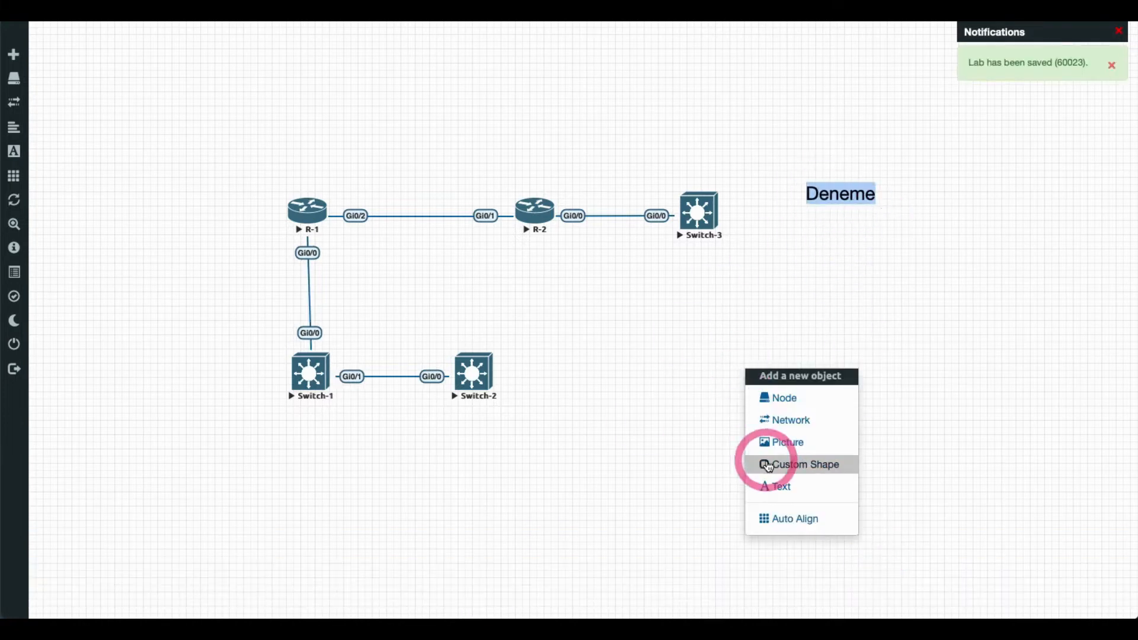
pyautogui.click(793, 468)
pyautogui.click(616, 122)
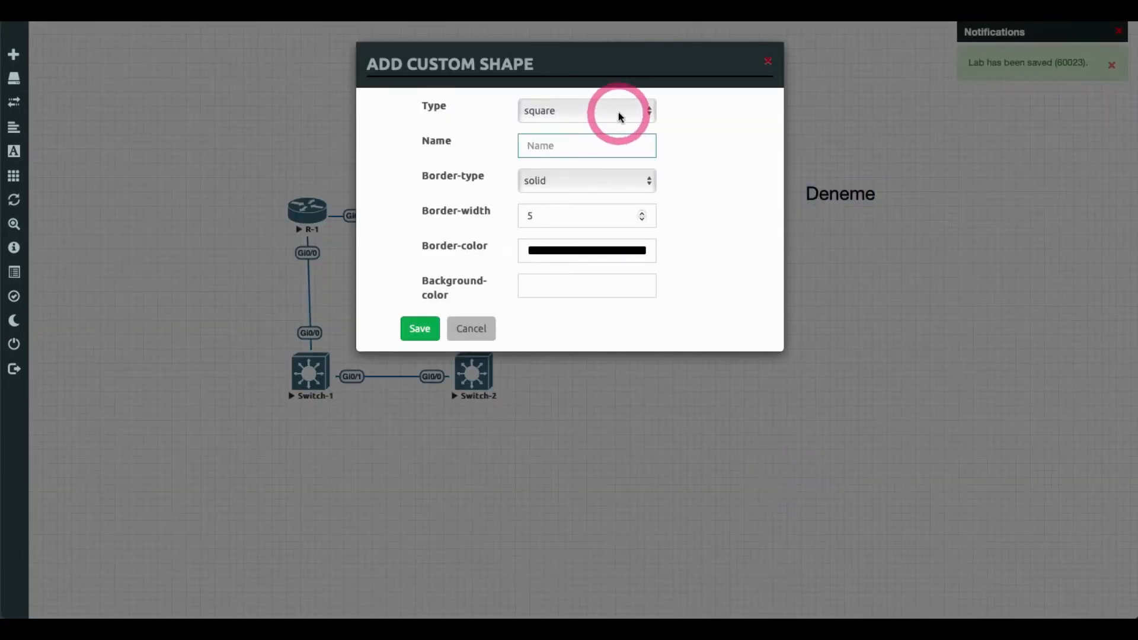
pyautogui.click(618, 112)
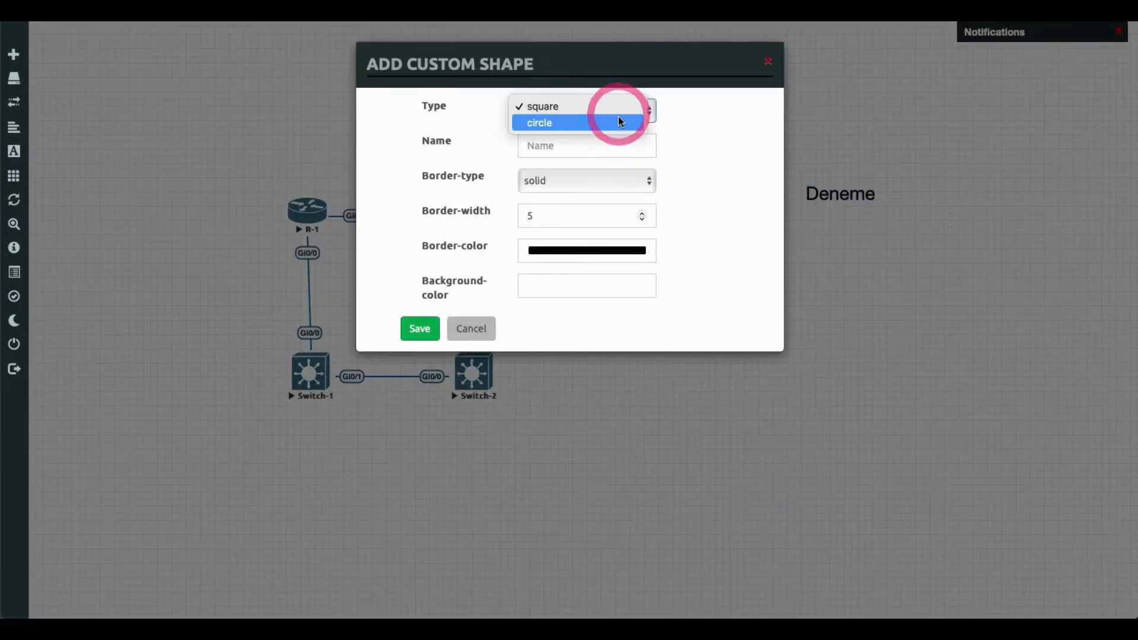
pyautogui.click(617, 119)
pyautogui.click(419, 327)
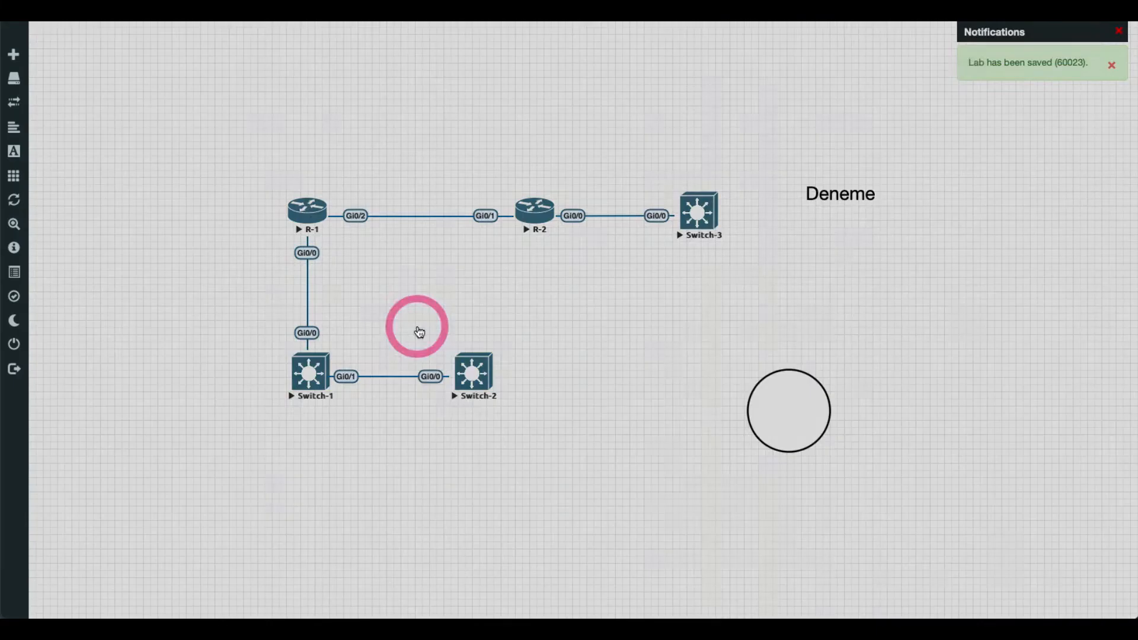
# - Enlarge the circle to roughly twice its size and position it around Switch-2
pyautogui.moveTo(790, 408); pyautogui.dragTo(565, 355)
pyautogui.moveTo(597, 393); pyautogui.dragTo(668, 465)
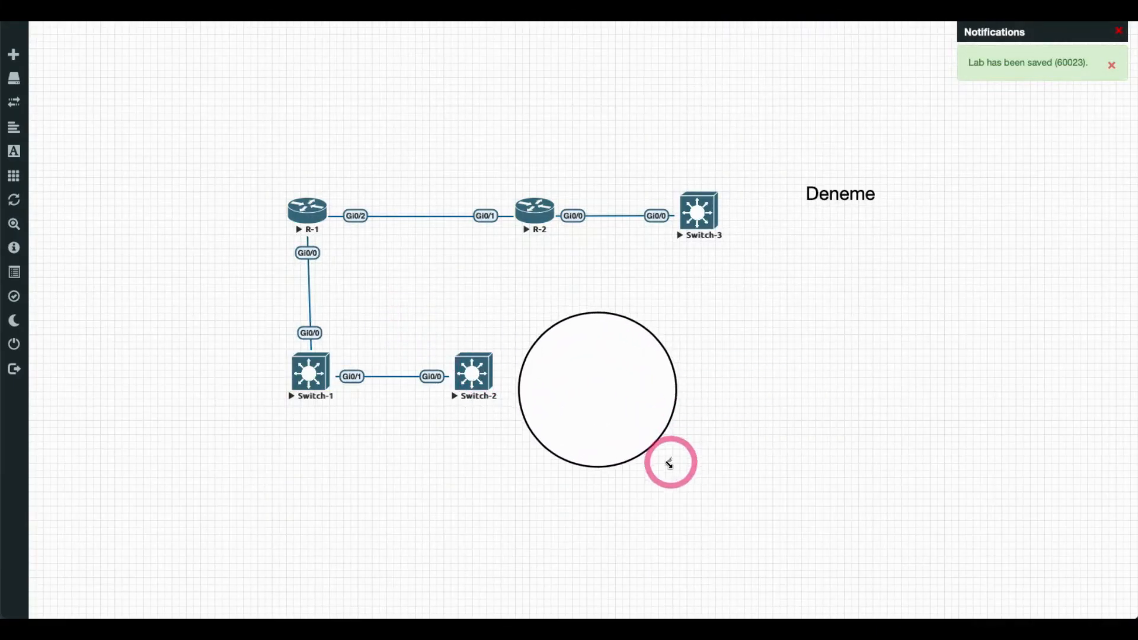
pyautogui.moveTo(612, 420); pyautogui.dragTo(514, 420)
# - Give the circle around Switch-2 a light yellow-green background, save the change, and shift the circle to center it on the switch
pyautogui.rightClick(539, 393)
pyautogui.click(598, 489)
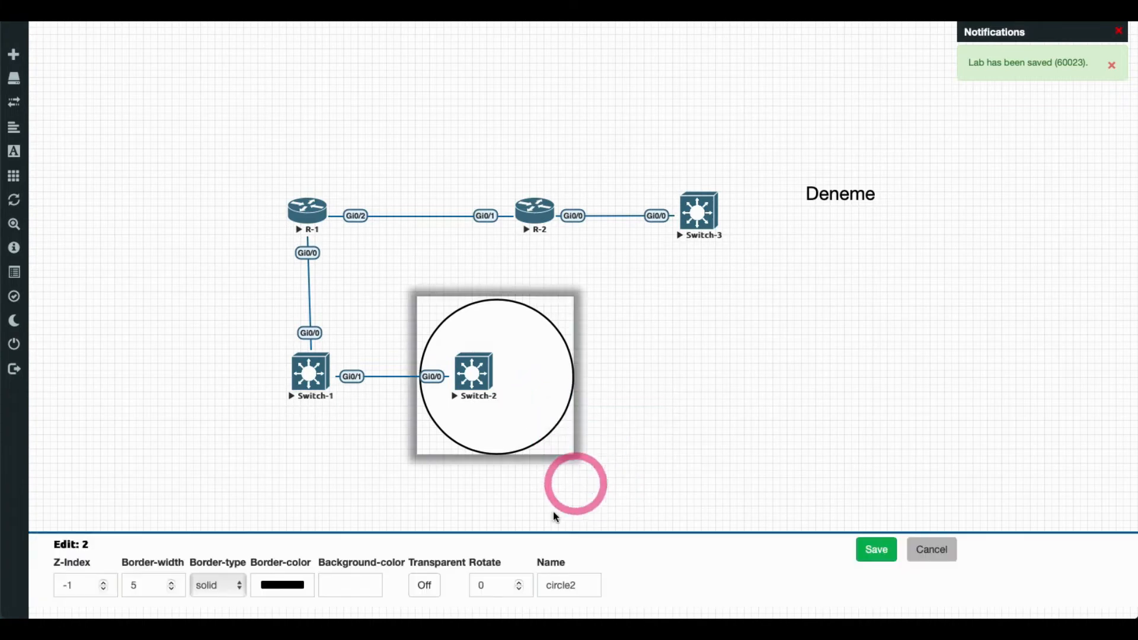
pyautogui.click(364, 589)
pyautogui.click(395, 442)
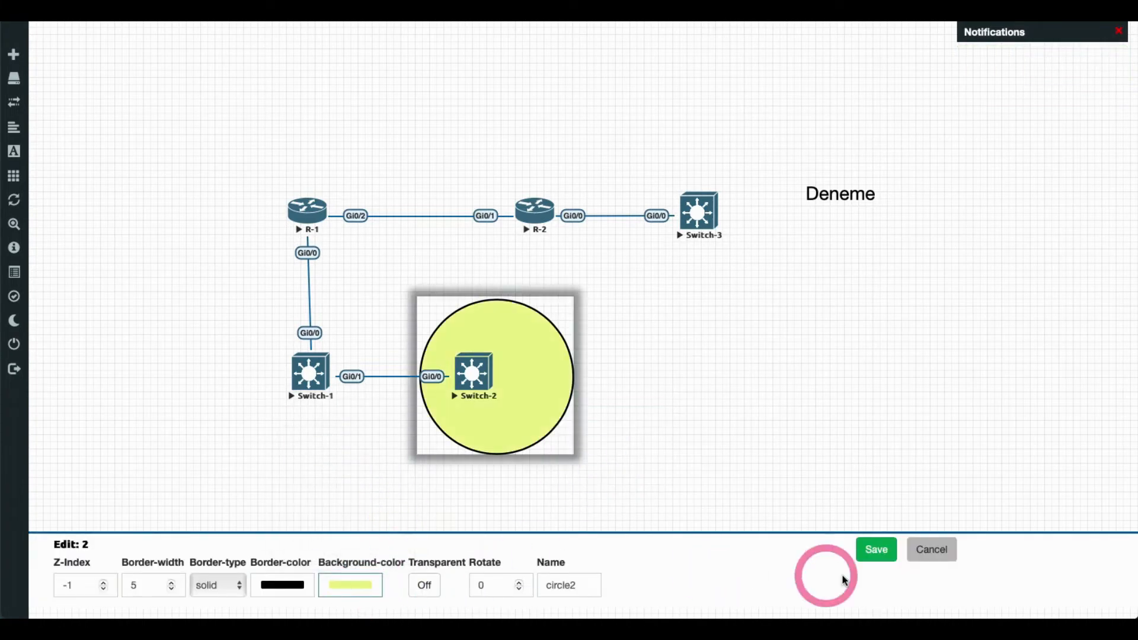
pyautogui.click(871, 551)
pyautogui.moveTo(547, 408); pyautogui.dragTo(531, 408)
# - Add a square custom shape with a solid black border of width 5 and stretch it into a tall rectangle around R-1 and Switch-1
pyautogui.rightClick(760, 348)
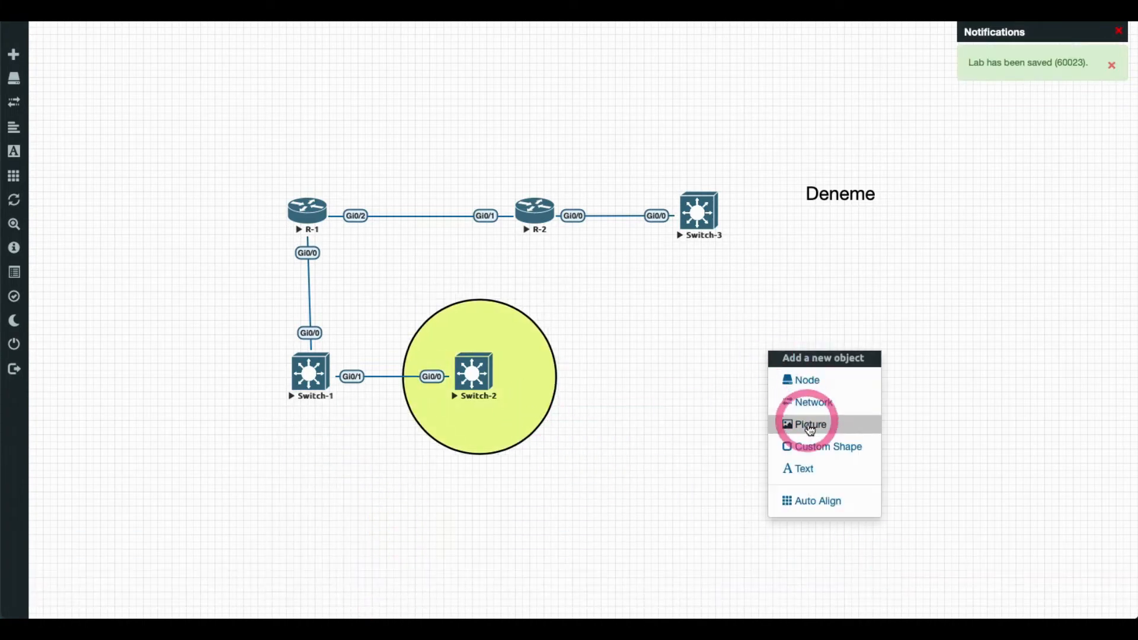
pyautogui.click(818, 447)
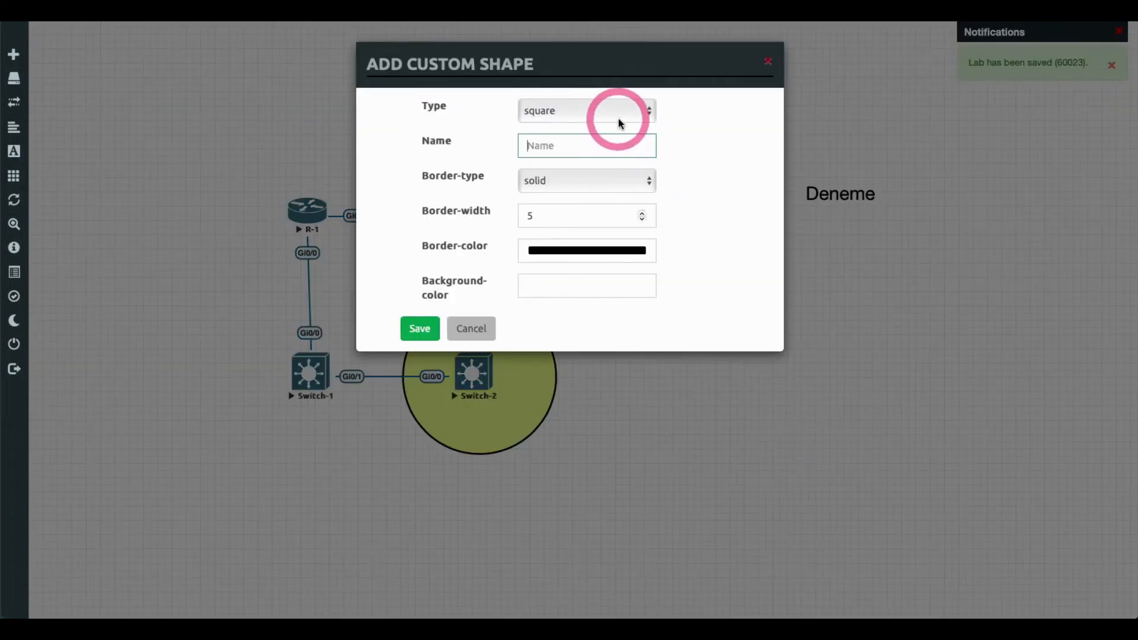
pyautogui.click(419, 328)
pyautogui.moveTo(800, 399); pyautogui.dragTo(302, 220)
pyautogui.moveTo(354, 256); pyautogui.dragTo(371, 427)
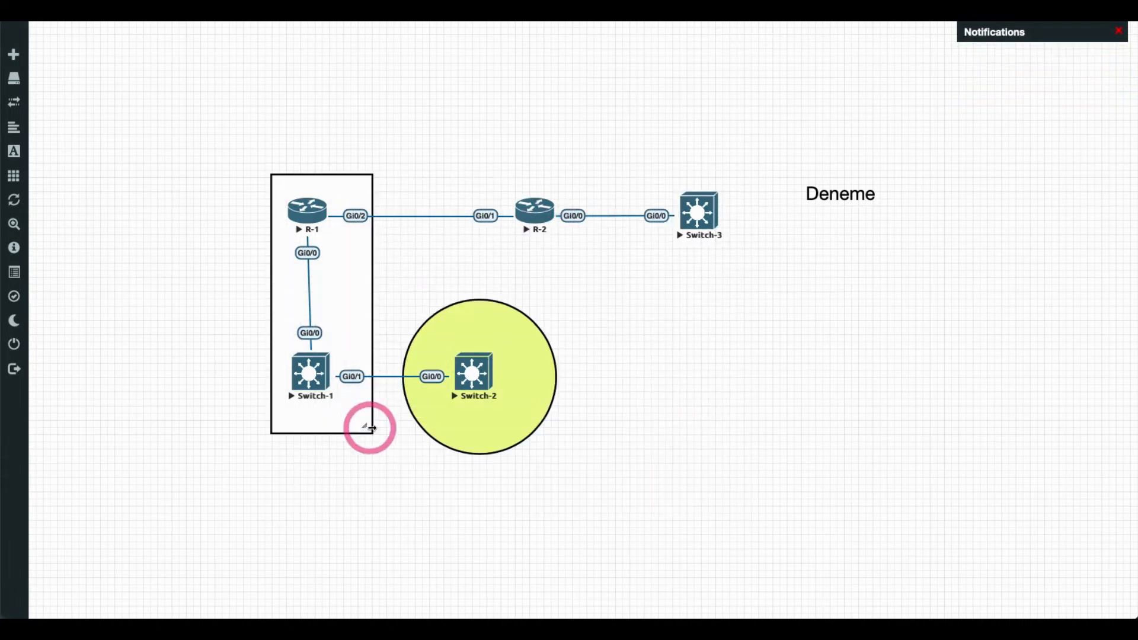
# - Fill the rectangle around R-1 and Switch-1 with an orange background and save the change
pyautogui.rightClick(365, 305)
pyautogui.click(393, 399)
pyautogui.click(367, 586)
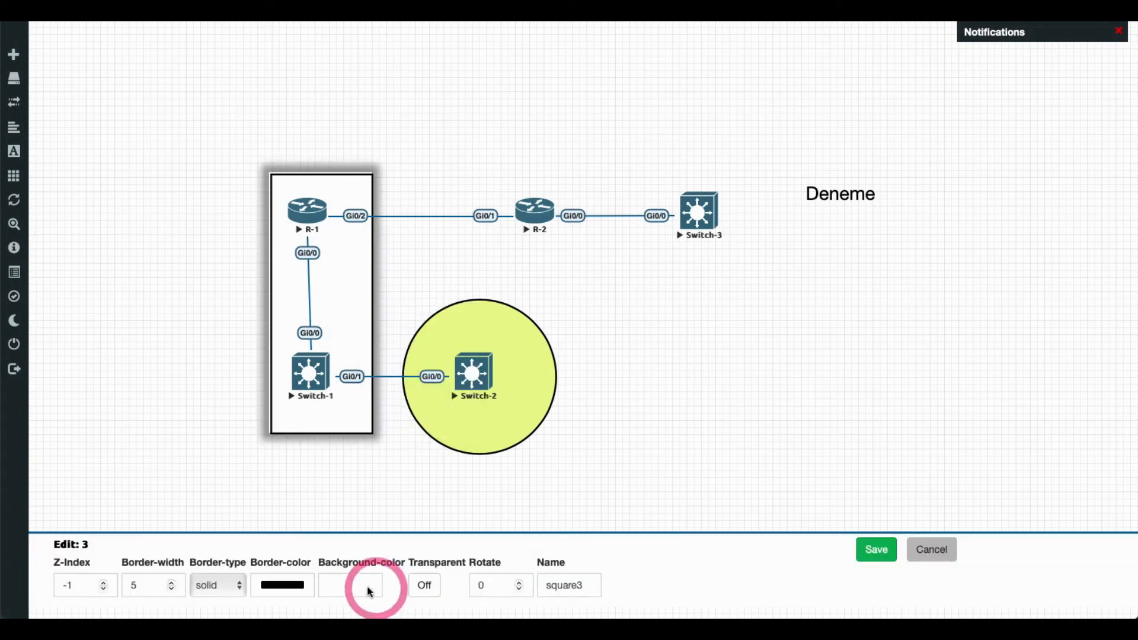
pyautogui.click(363, 508)
pyautogui.click(888, 557)
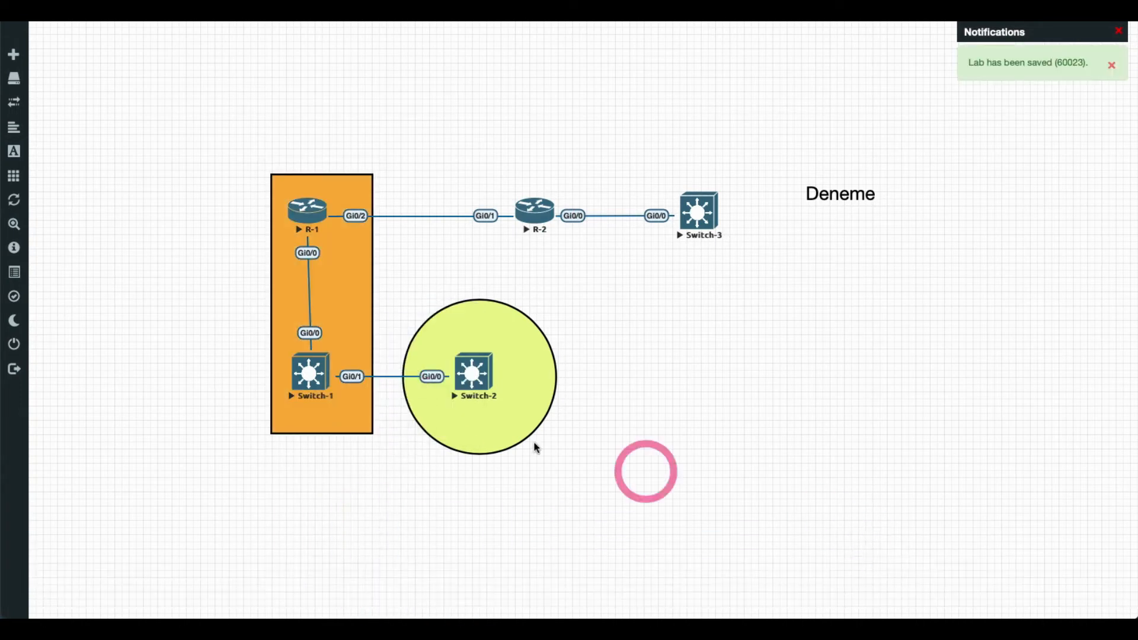
# - Nudge Switch-1 into line beneath R-1 and move the Deneme label above Switch-3
pyautogui.moveTo(307, 382); pyautogui.dragTo(307, 379)
# - Switch to R-1's console, answer no to the initial configuration dialog, and minimize the terminal window
pyautogui.click(809, 615)
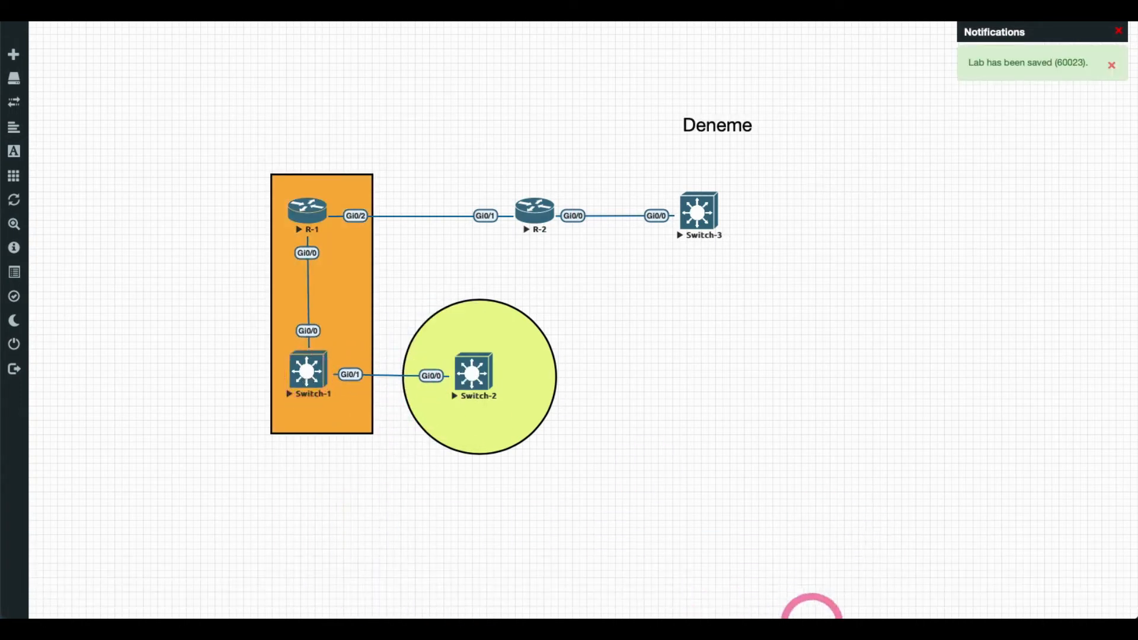
pyautogui.moveTo(614, 180); pyautogui.dragTo(697, 123)
pyautogui.write('no')
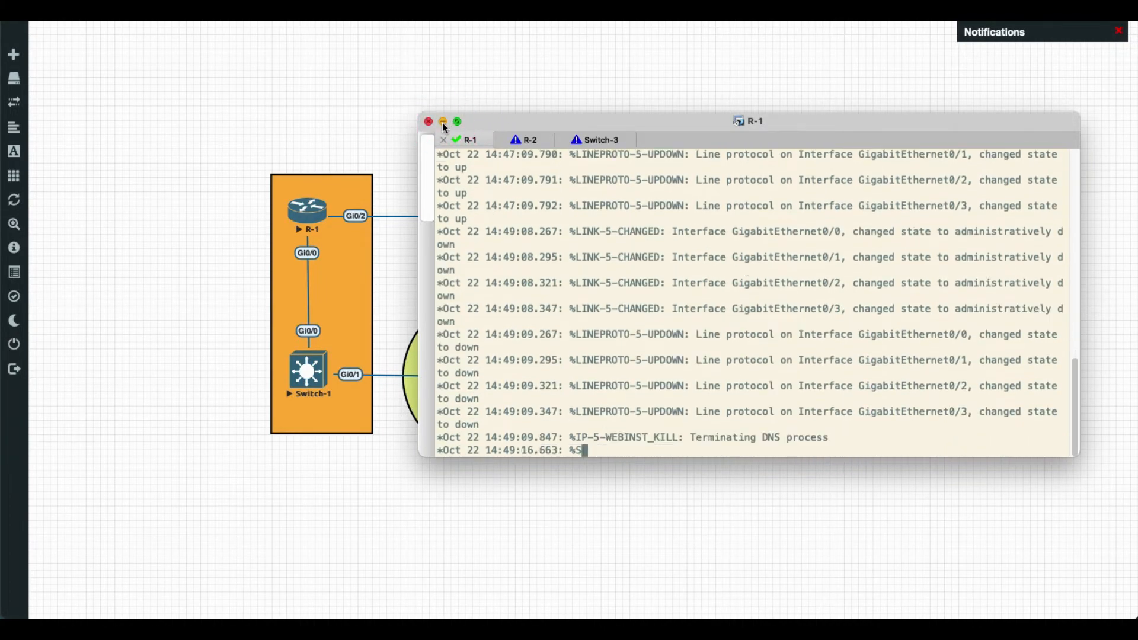
pyautogui.click(443, 122)
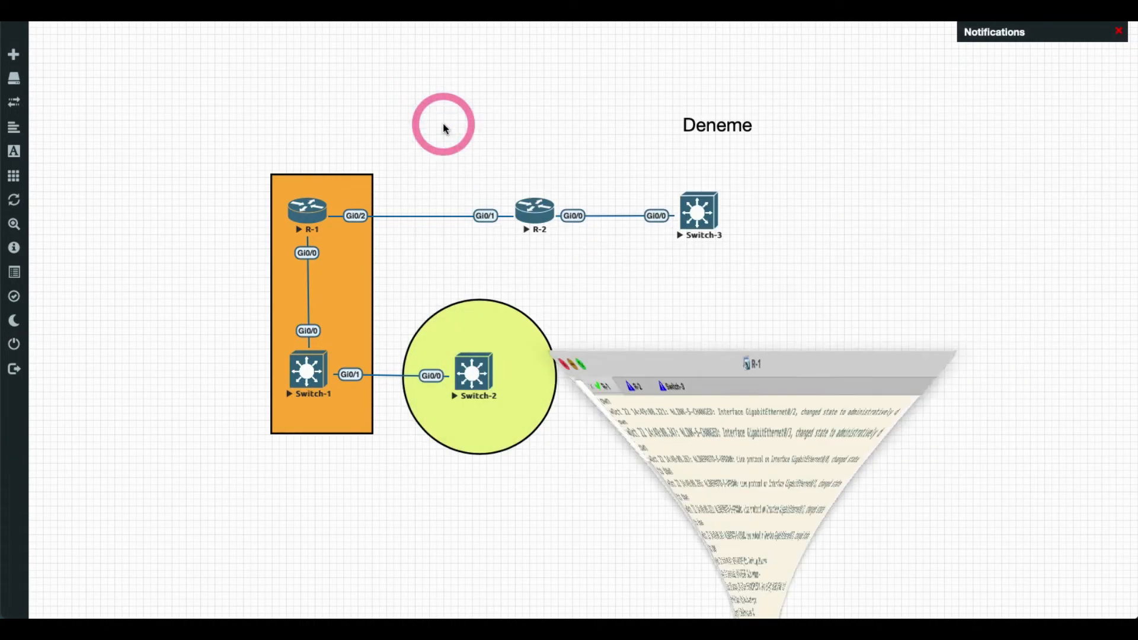
# - Export the configuration of the R-1 router from the topology
pyautogui.rightClick(307, 217)
pyautogui.click(356, 295)
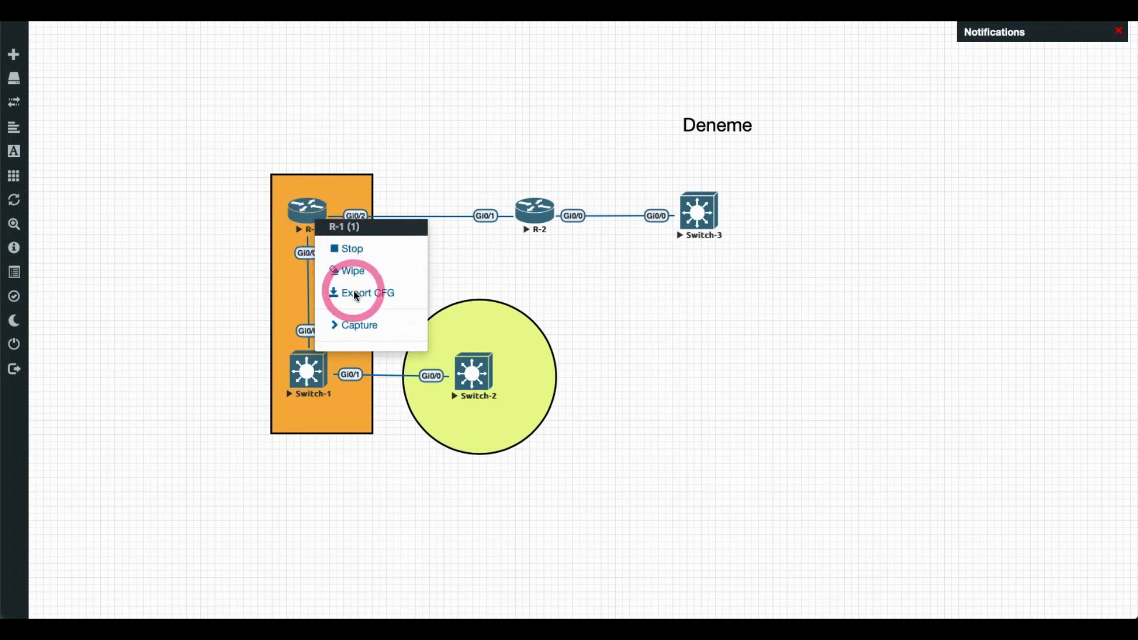
pyautogui.click(356, 294)
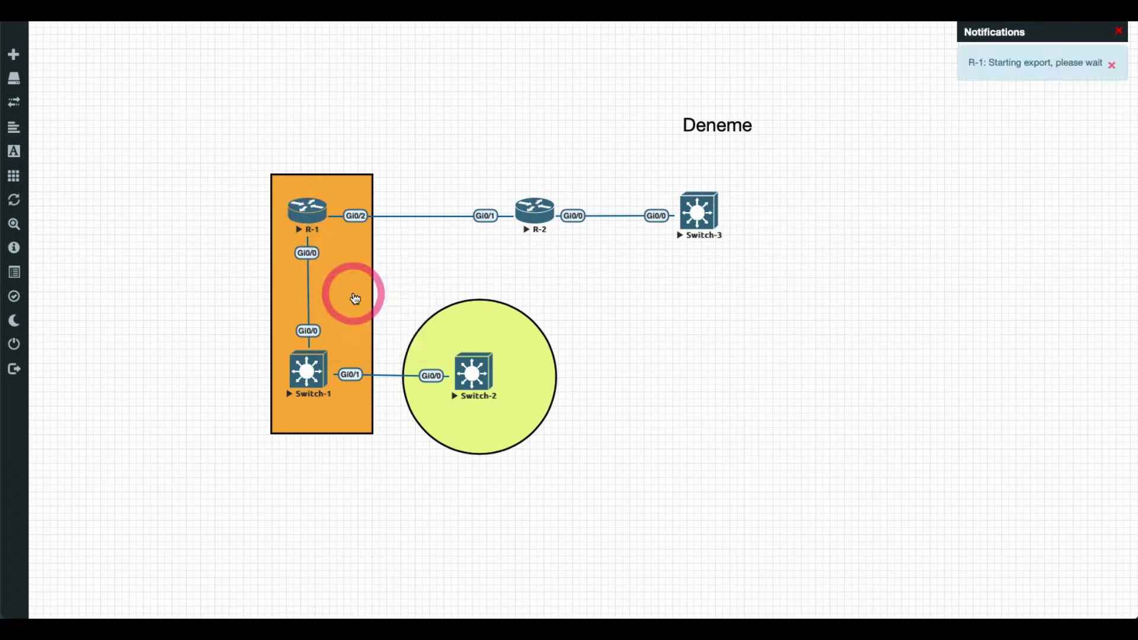
pyautogui.click(113, 178)
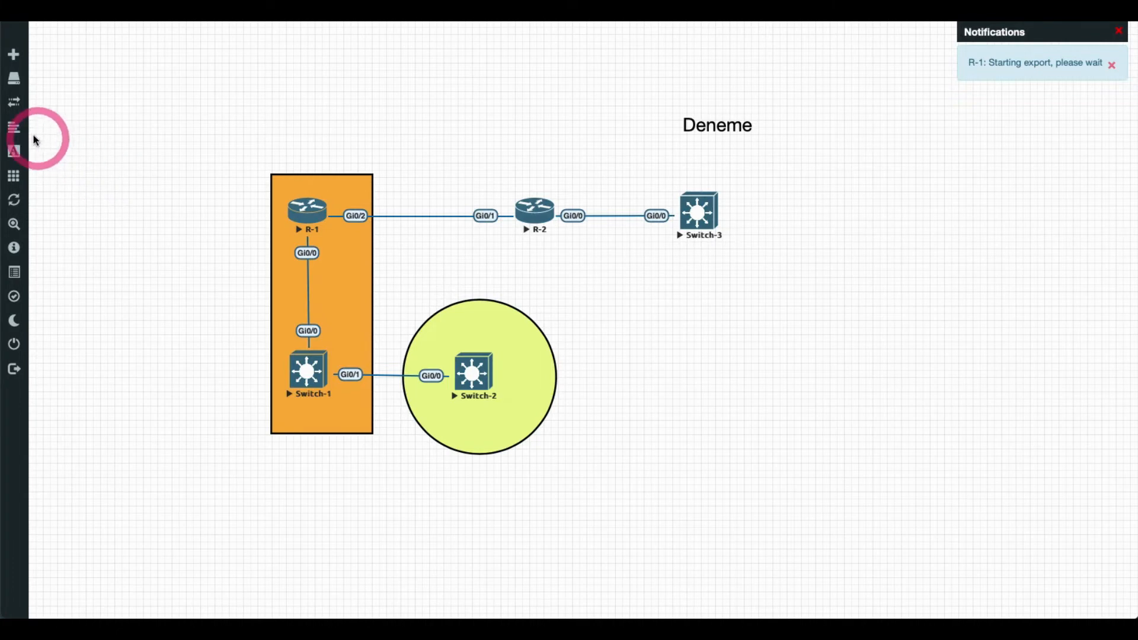
pyautogui.moveTo(21, 134)
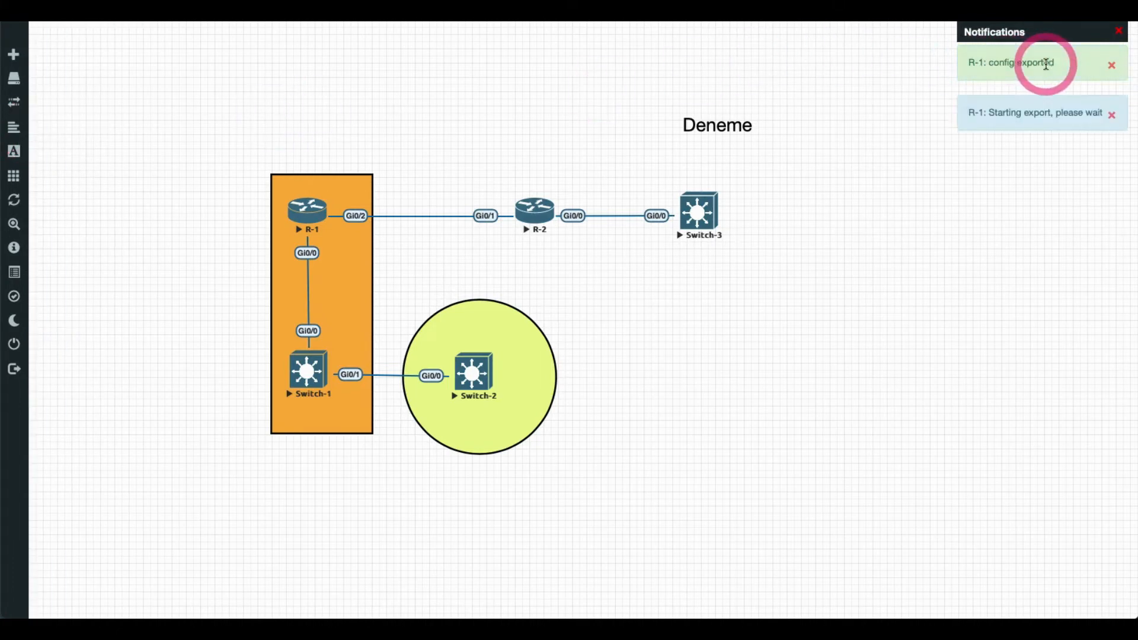
pyautogui.click(350, 99)
# - Review R-1's exported startup configuration down to its interface sections and close it without saving
pyautogui.click(34, 134)
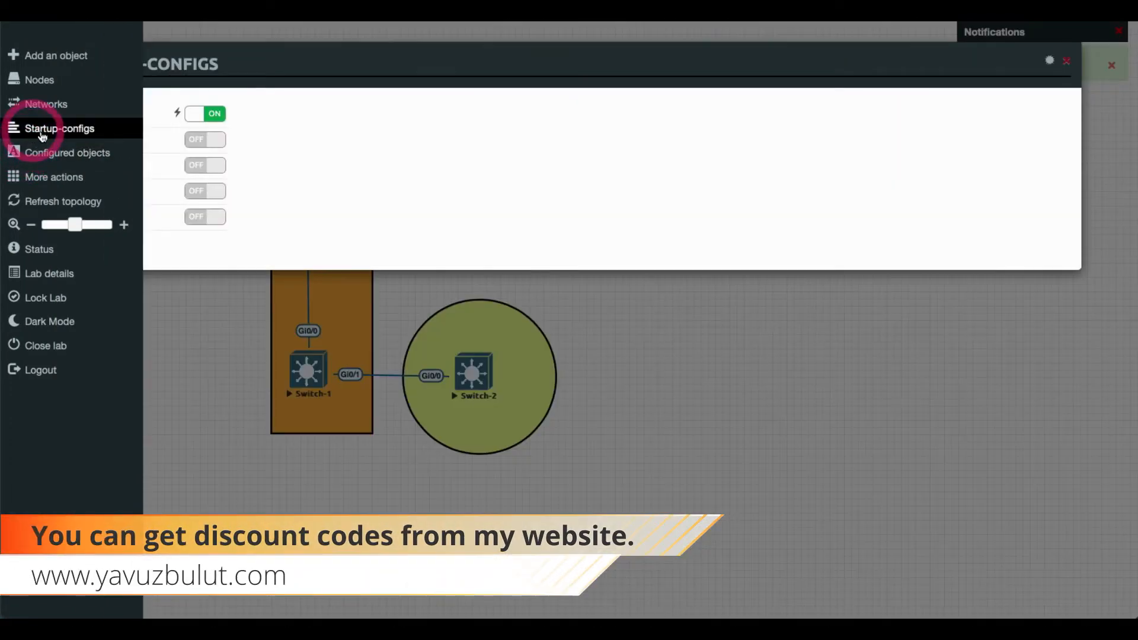
pyautogui.click(305, 148)
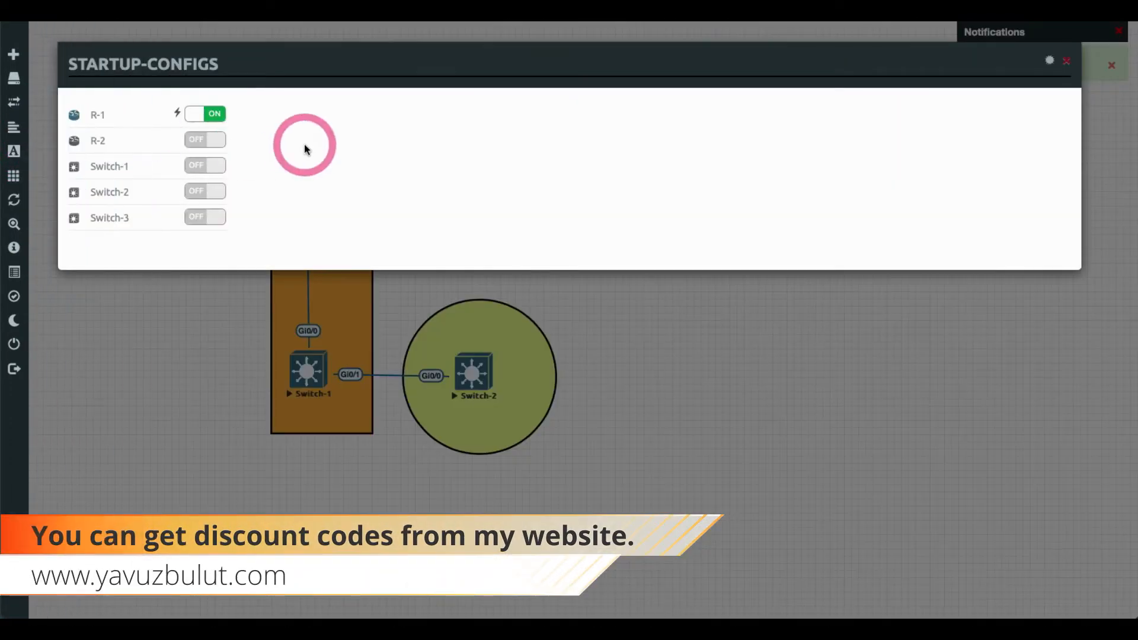
pyautogui.click(99, 118)
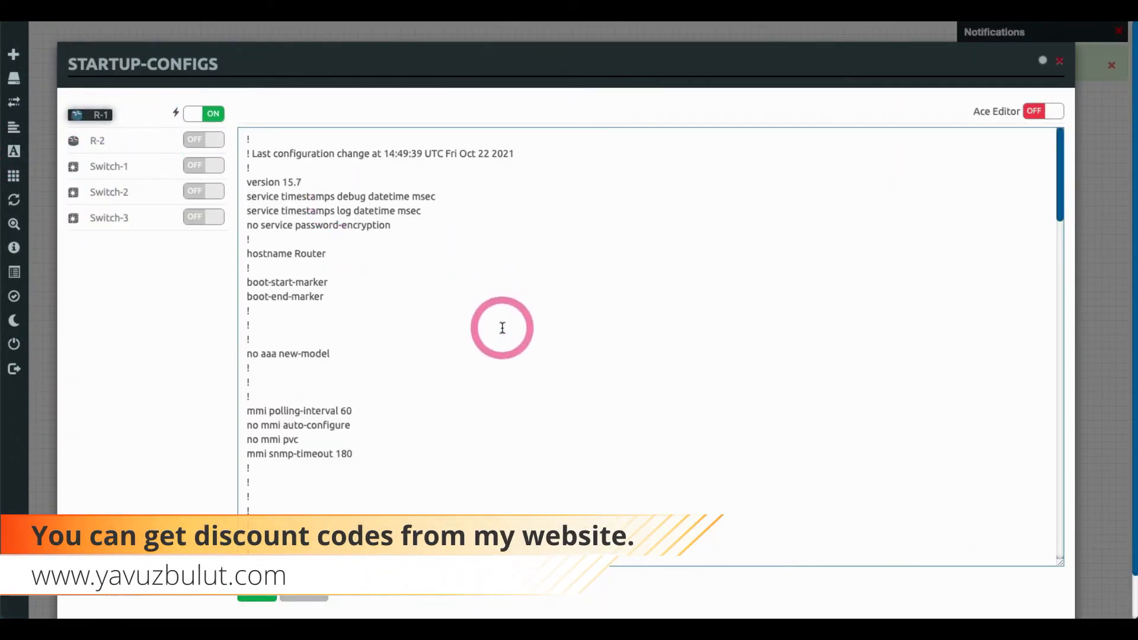
pyautogui.scroll(-5, 502, 328)
pyautogui.scroll(-9, 502, 328)
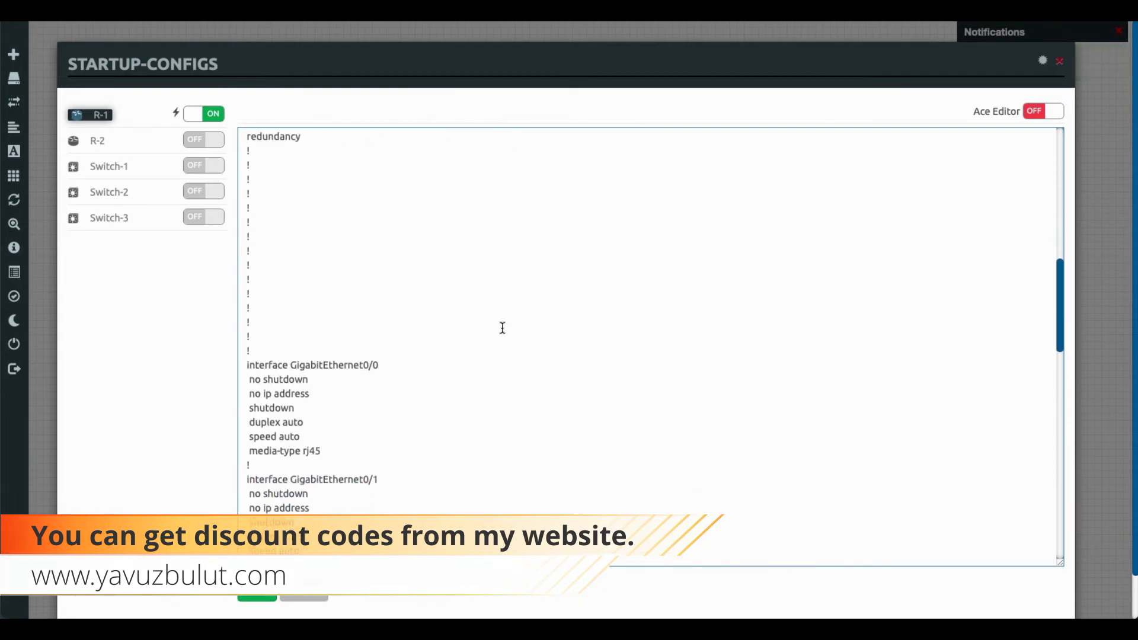
pyautogui.scroll(-3, 502, 327)
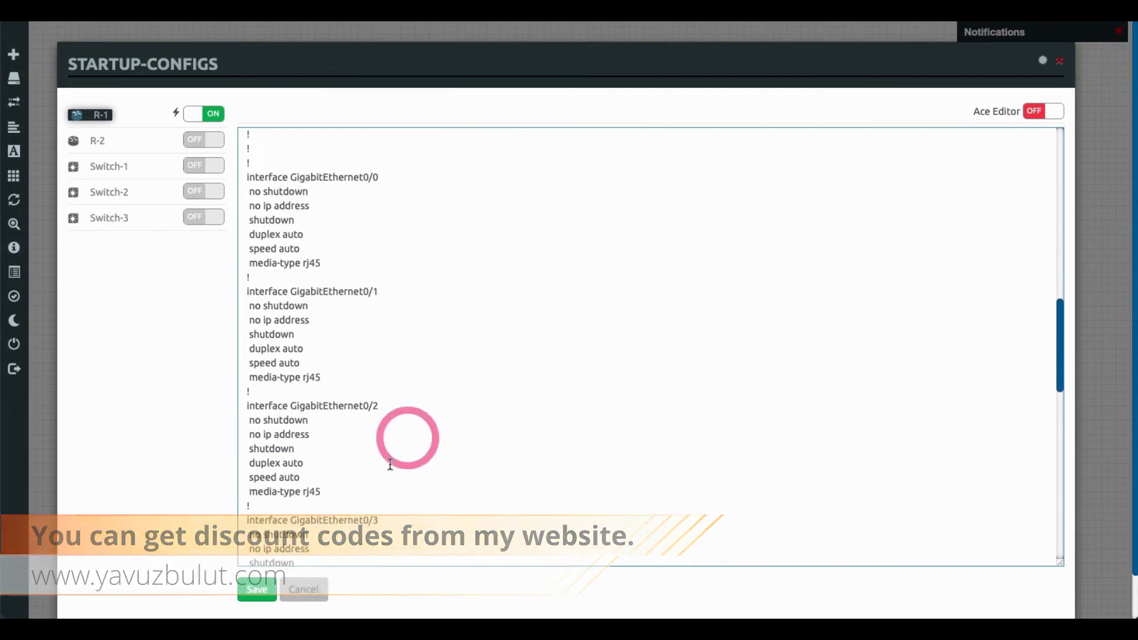
pyautogui.click(318, 587)
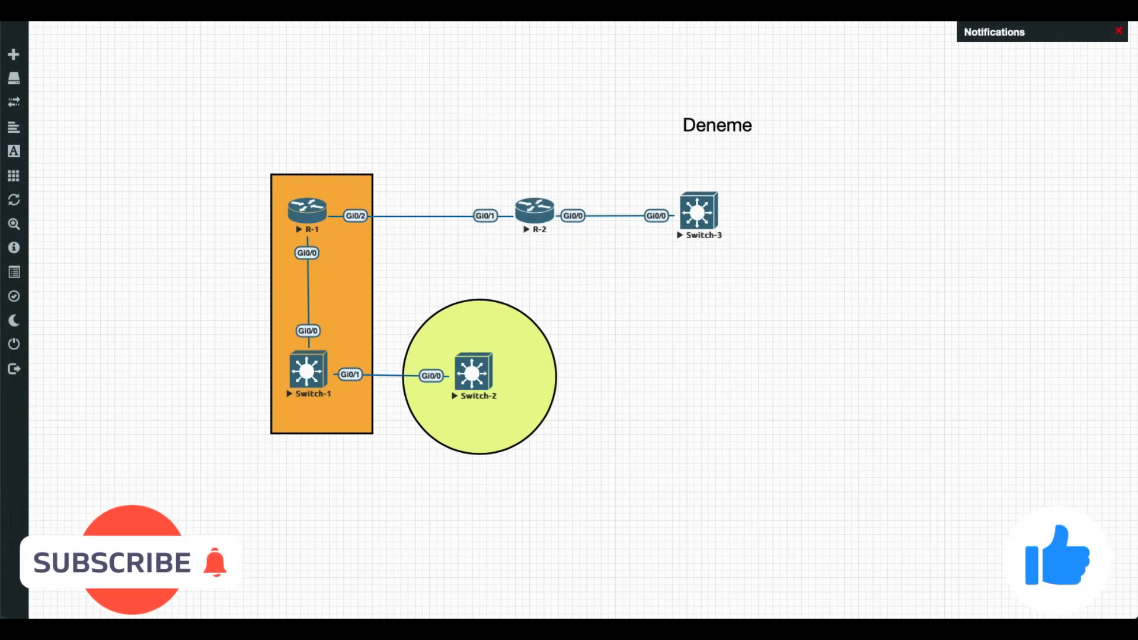
# - Bring R-1's console window back and wake the session to reach the router prompt
pyautogui.click(695, 630)
pyautogui.click(668, 452)
pyautogui.press('Return')
pyautogui.press('Return')
pyautogui.press('Return')
pyautogui.press('Return')
pyautogui.press('Return')
pyautogui.press('Return')
pyautogui.press('Return')
pyautogui.press('Return')
pyautogui.press('Return')
pyautogui.press('Return')
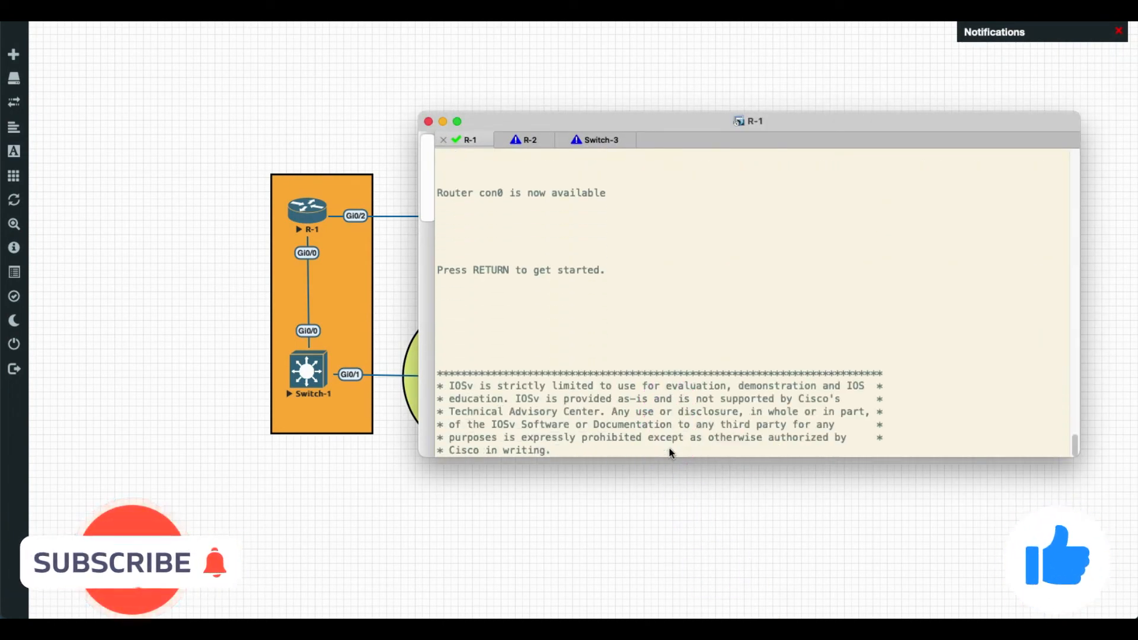
# - Enter global configuration mode on R-1 and set the hostname to R1
pyautogui.write('en')
pyautogui.press('Return')
pyautogui.write('conf t')
pyautogui.press('Return')
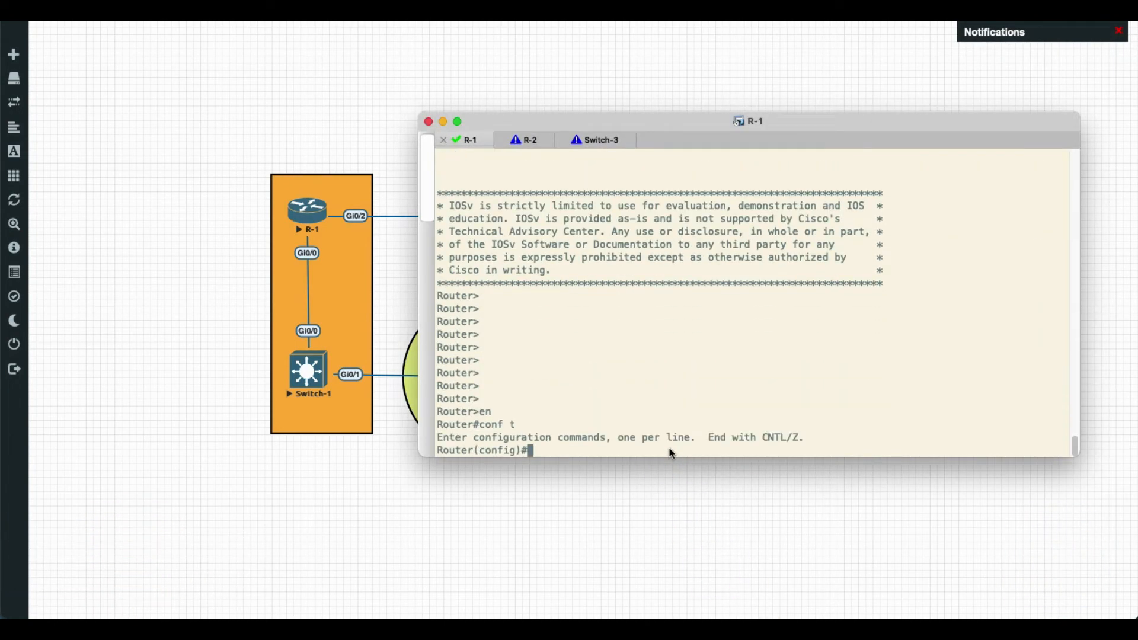
pyautogui.write('host')
pyautogui.press('Tab')
pyautogui.write('R1')
pyautogui.press('Return')
pyautogui.press('Return')
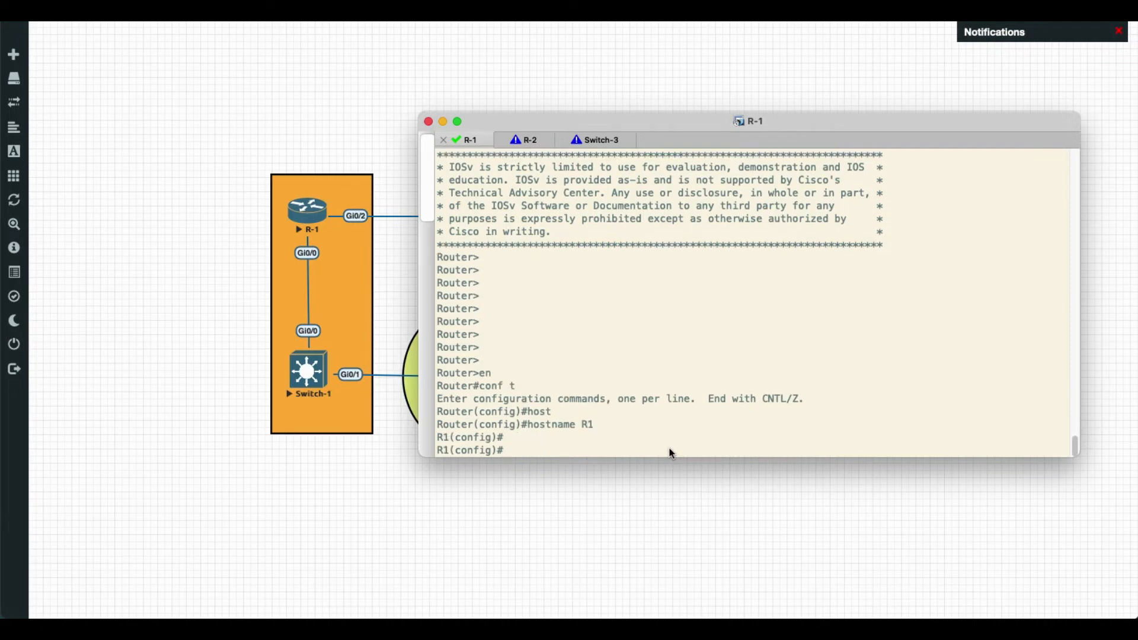
# - Leave configuration mode on R1 and write the configuration to memory, closing the console window to finish
pyautogui.press('Return')
pyautogui.write('end')
pyautogui.press('Return')
pyautogui.press('Return')
pyautogui.press('Return')
pyautogui.press('Return')
pyautogui.write('w')
pyautogui.press('Return')
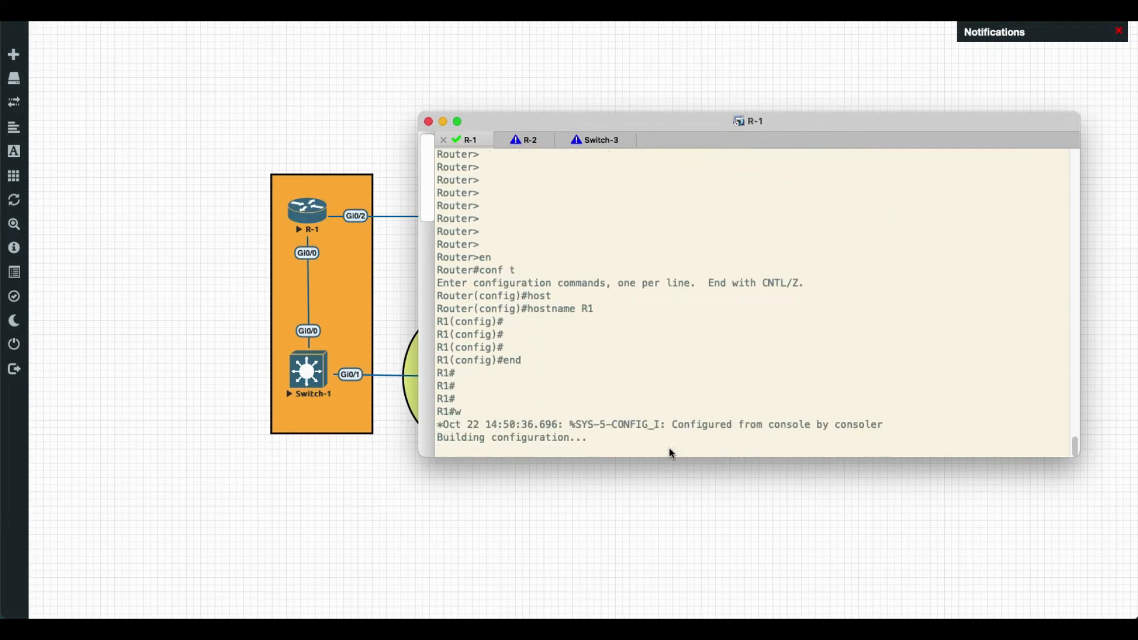
pyautogui.click(428, 122)
# - Export R-1's updated configuration again from the topology, running the export twice
pyautogui.rightClick(300, 227)
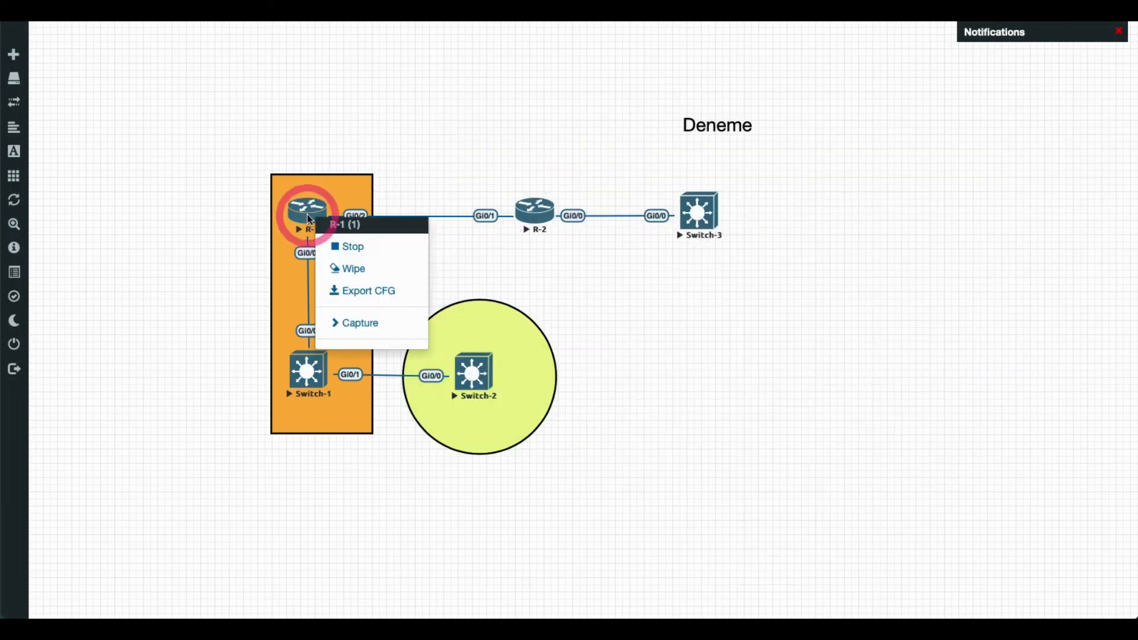
pyautogui.click(378, 292)
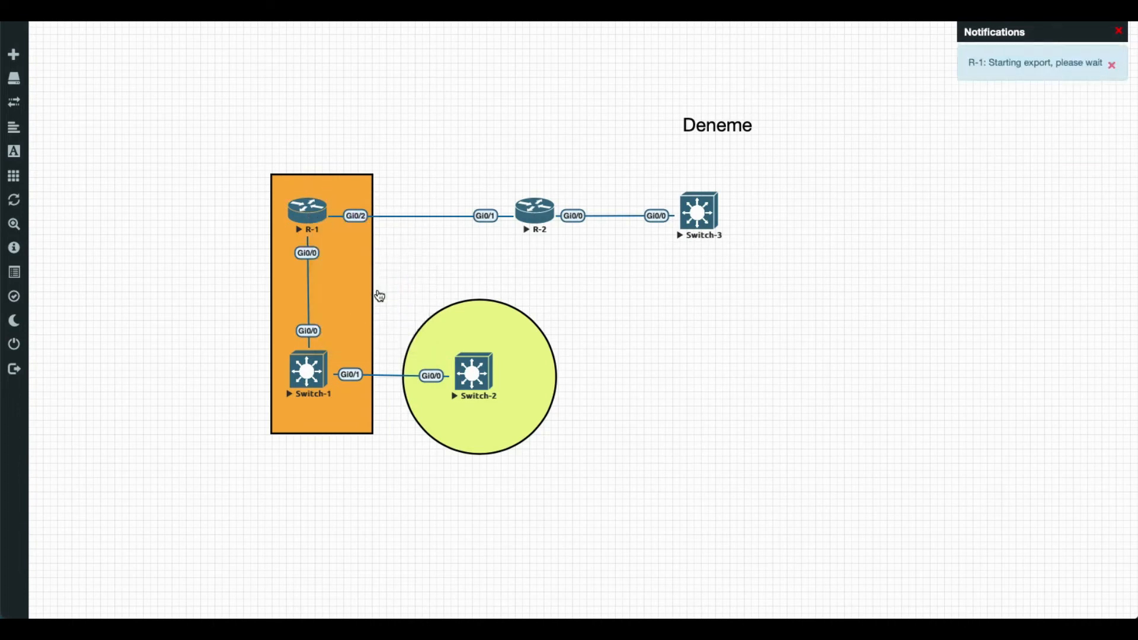
pyautogui.moveTo(378, 293)
pyautogui.mouseDown()
pyautogui.moveTo(605, 320)
pyautogui.moveTo(437, 184)
pyautogui.mouseUp()
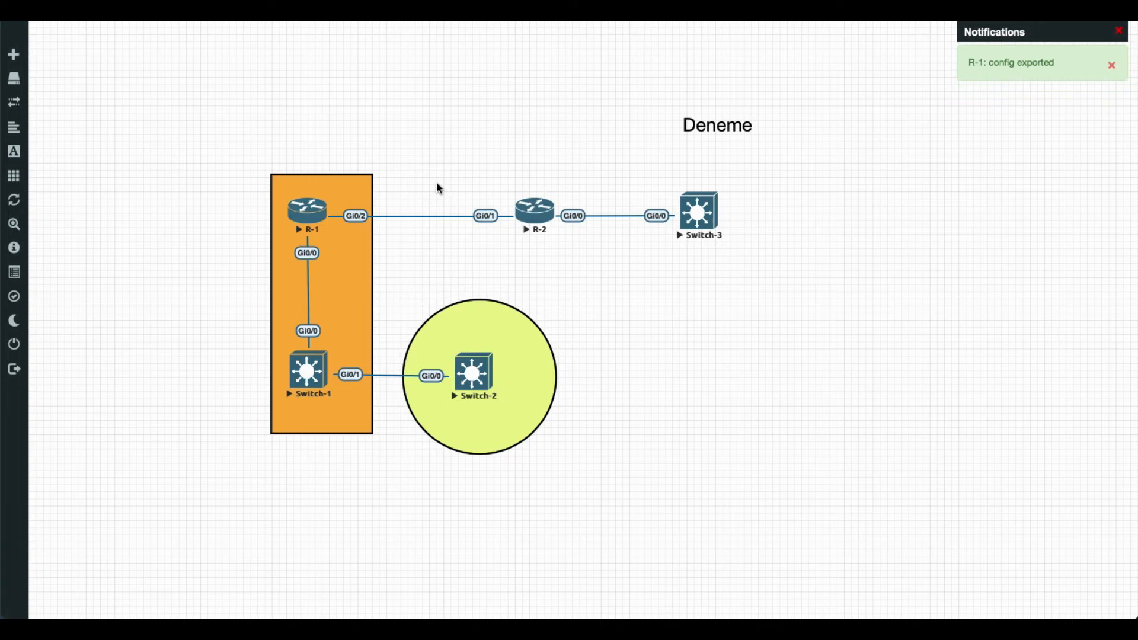
pyautogui.click(306, 212)
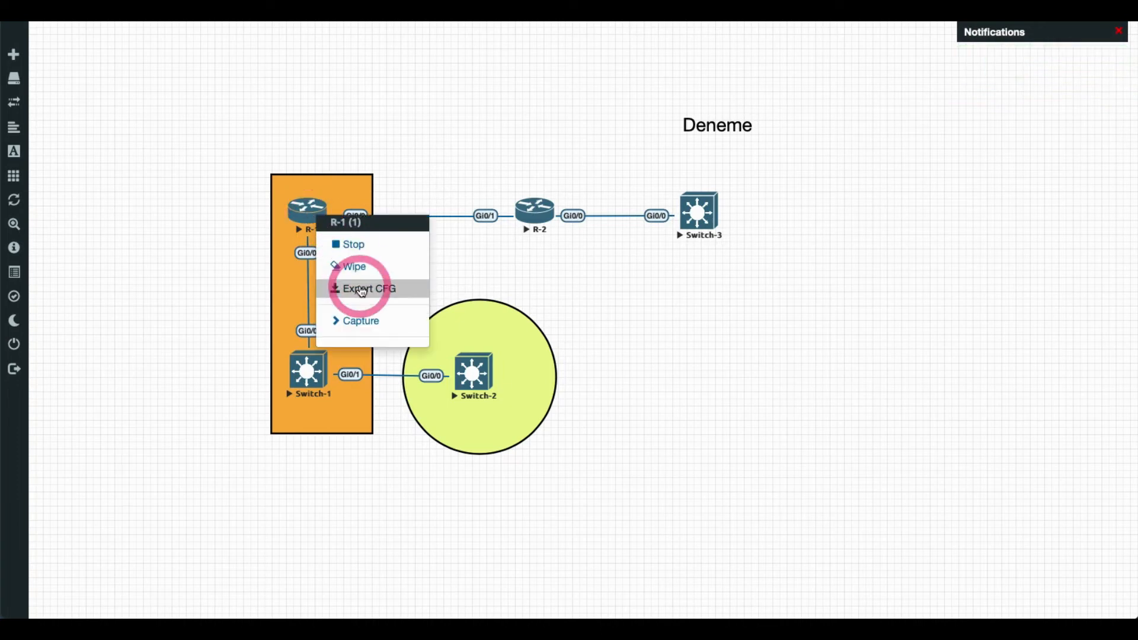
pyautogui.click(363, 291)
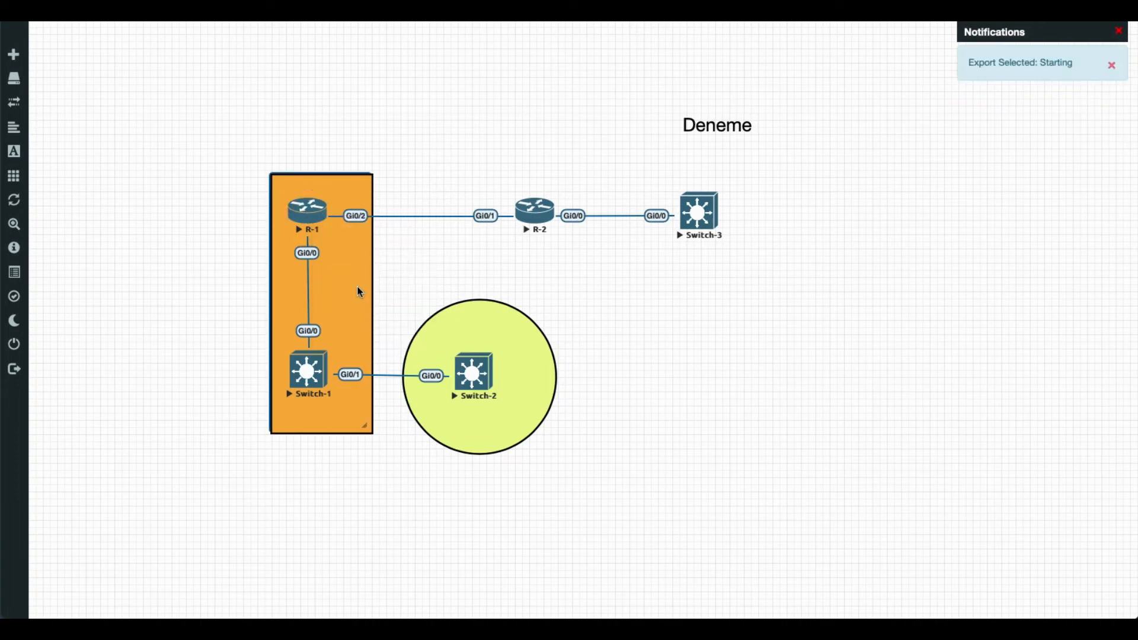
# - Check the hostname line in R-1's newly exported startup configuration and close the editor without saving
pyautogui.click(47, 127)
pyautogui.click(93, 113)
pyautogui.click(386, 298)
pyautogui.scroll(-10, 386, 304)
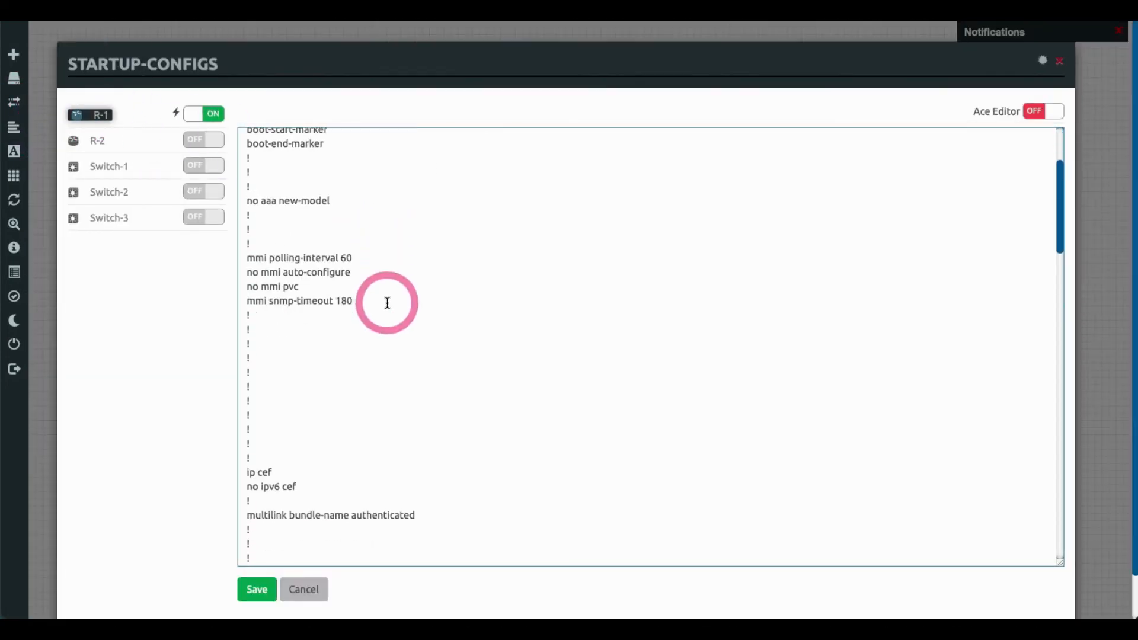
pyautogui.scroll(10, 386, 305)
pyautogui.click(310, 244)
pyautogui.moveTo(309, 245); pyautogui.dragTo(245, 243)
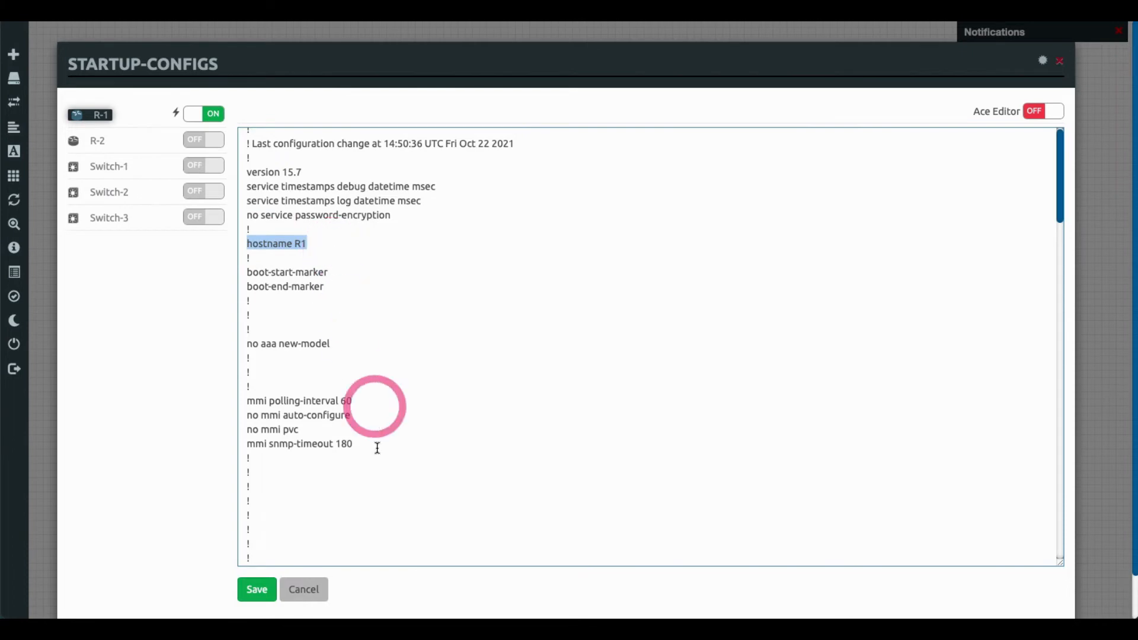
pyautogui.click(319, 590)
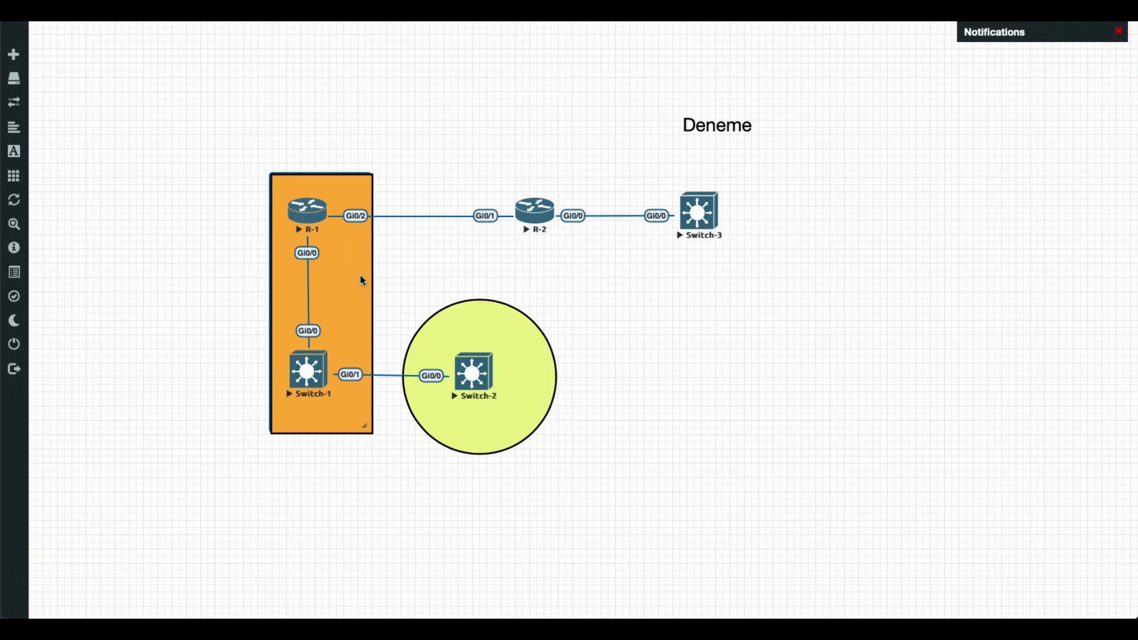
pyautogui.click(15, 179)
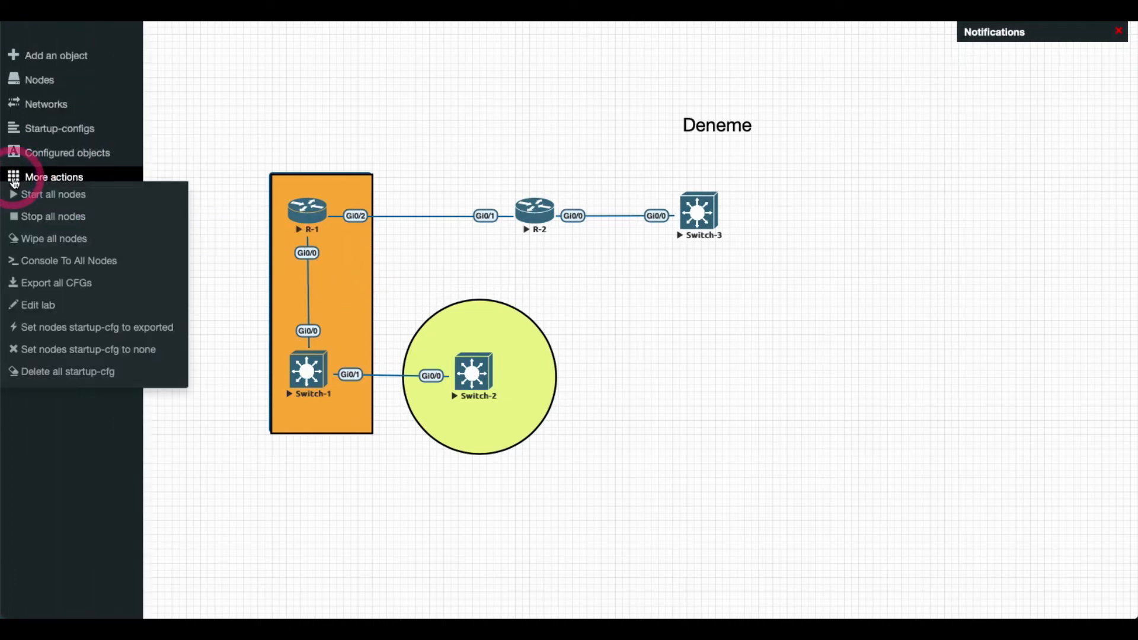
pyautogui.click(55, 217)
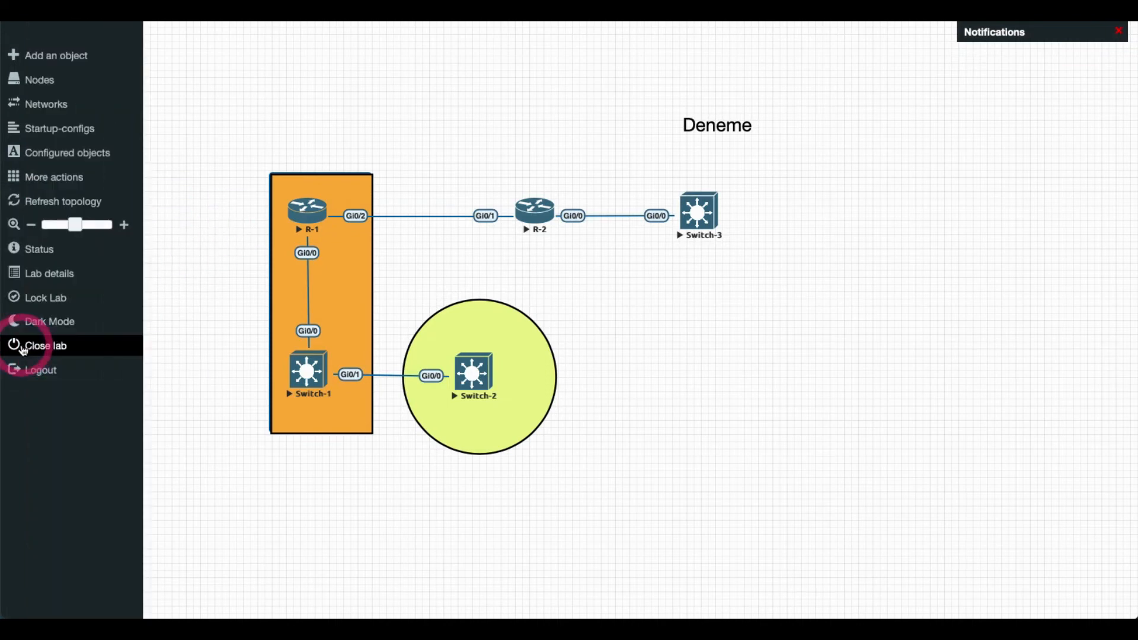
pyautogui.click(24, 351)
pyautogui.click(32, 184)
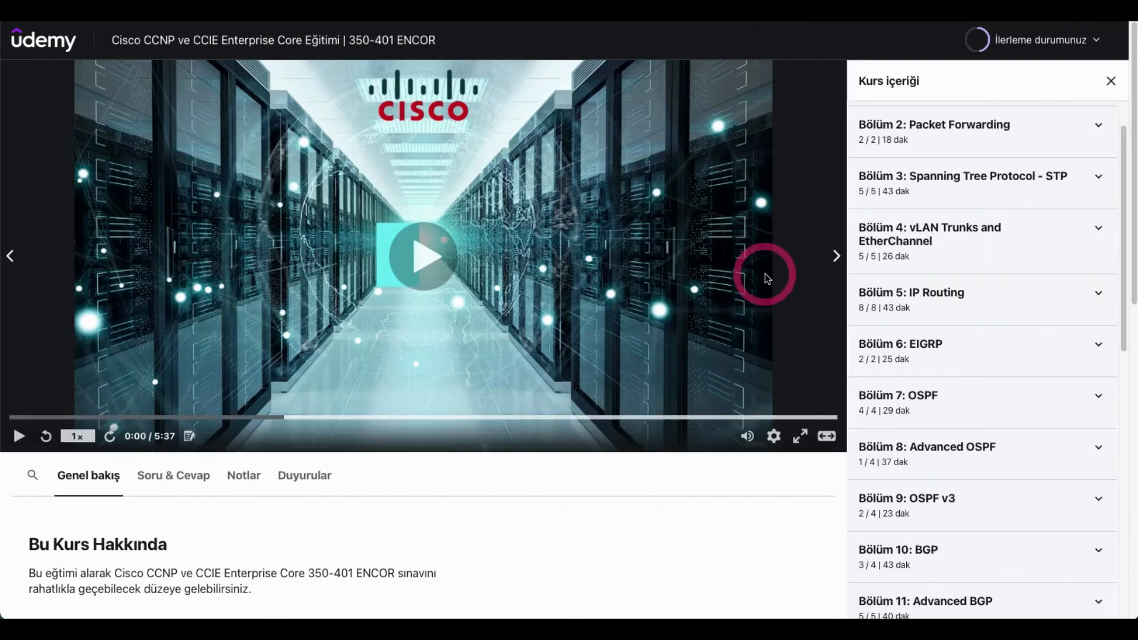
# - Download OSPF-Lab.zip from the resources of lesson 29, OSPF - Lab, in course section 7
pyautogui.click(1099, 398)
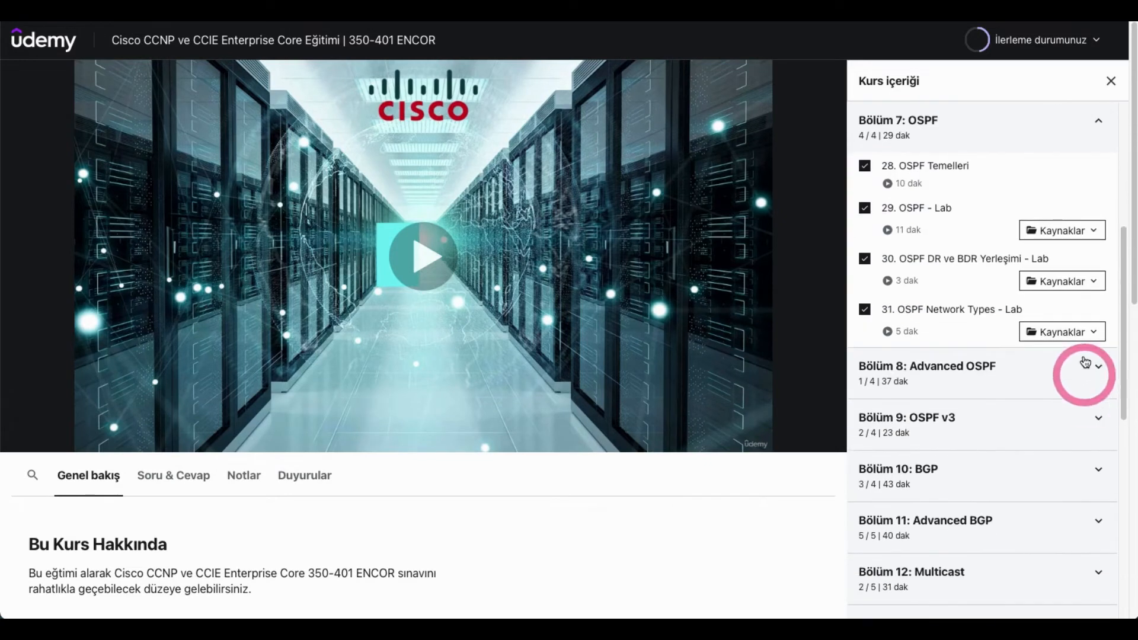
pyautogui.click(1097, 240)
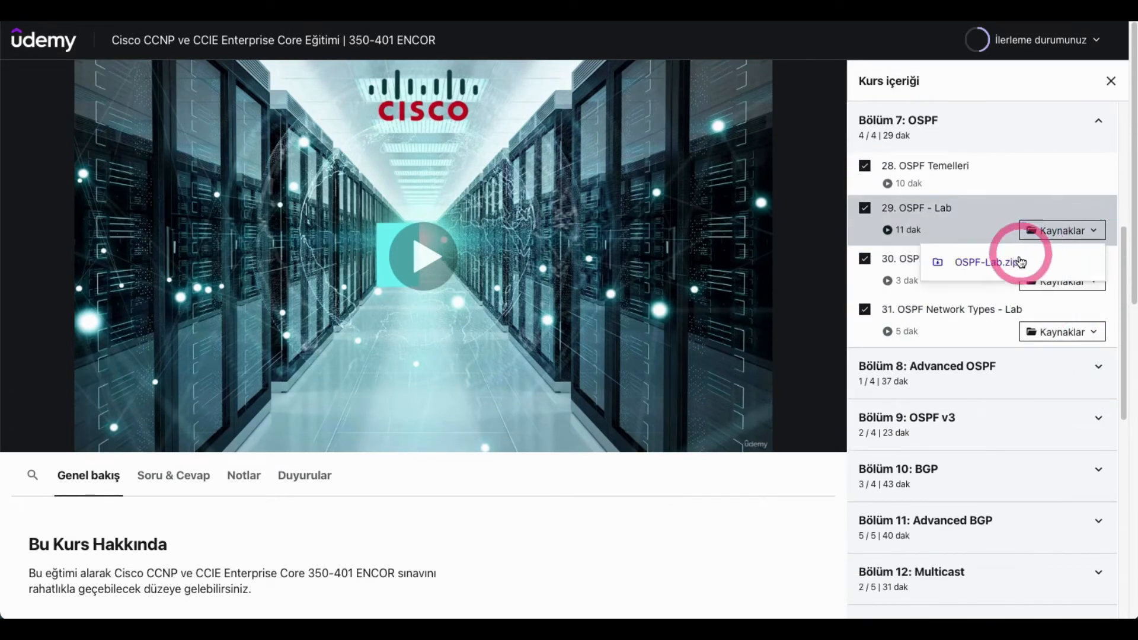
pyautogui.click(1029, 271)
# - Download the AAA lab archive from a lesson's resources in course section 21, Network Security
pyautogui.scroll(-2, 1003, 380)
pyautogui.scroll(-10, 1003, 380)
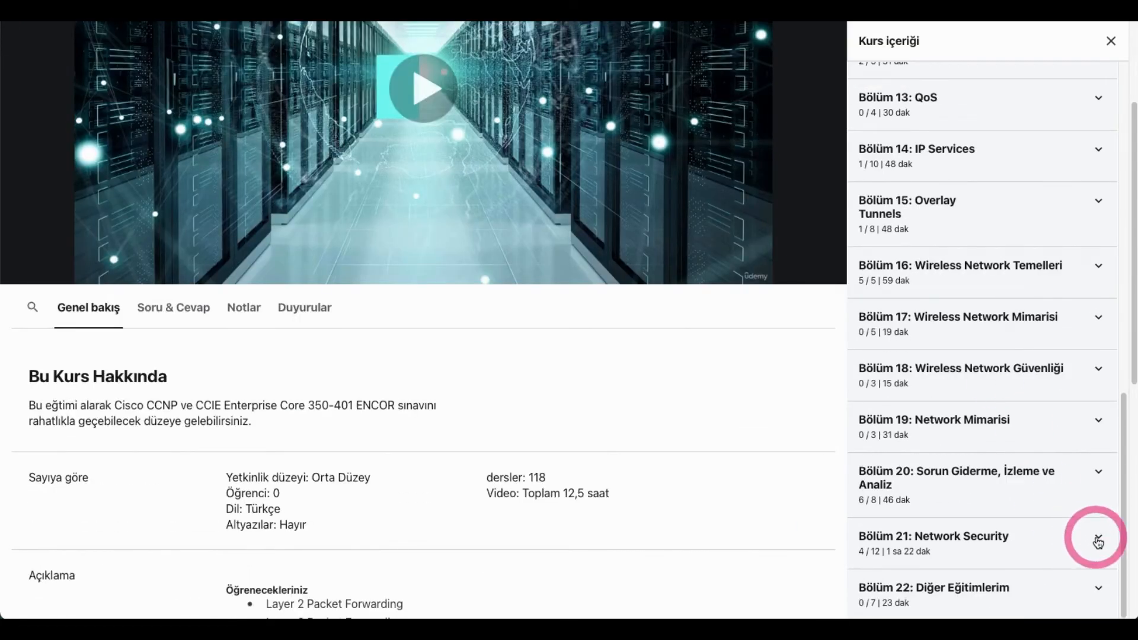
pyautogui.click(1094, 534)
pyautogui.click(1061, 529)
pyautogui.click(989, 592)
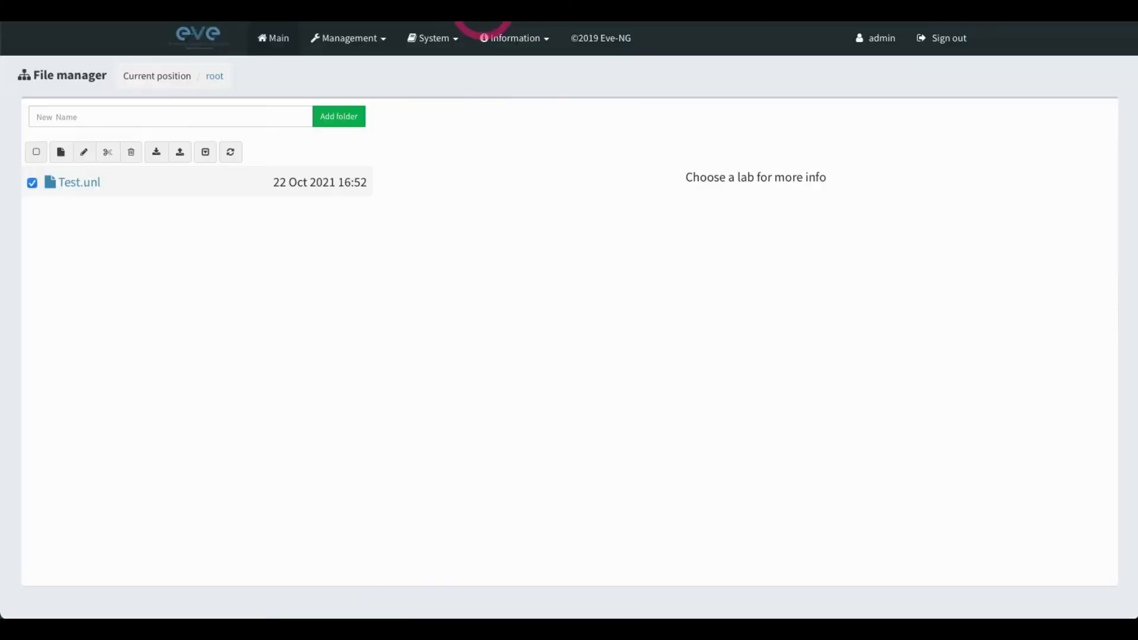
# - Switch to the EVE-NG file manager and import OSPF-Lab.zip from the Downloads folder into the root
pyautogui.click(156, 156)
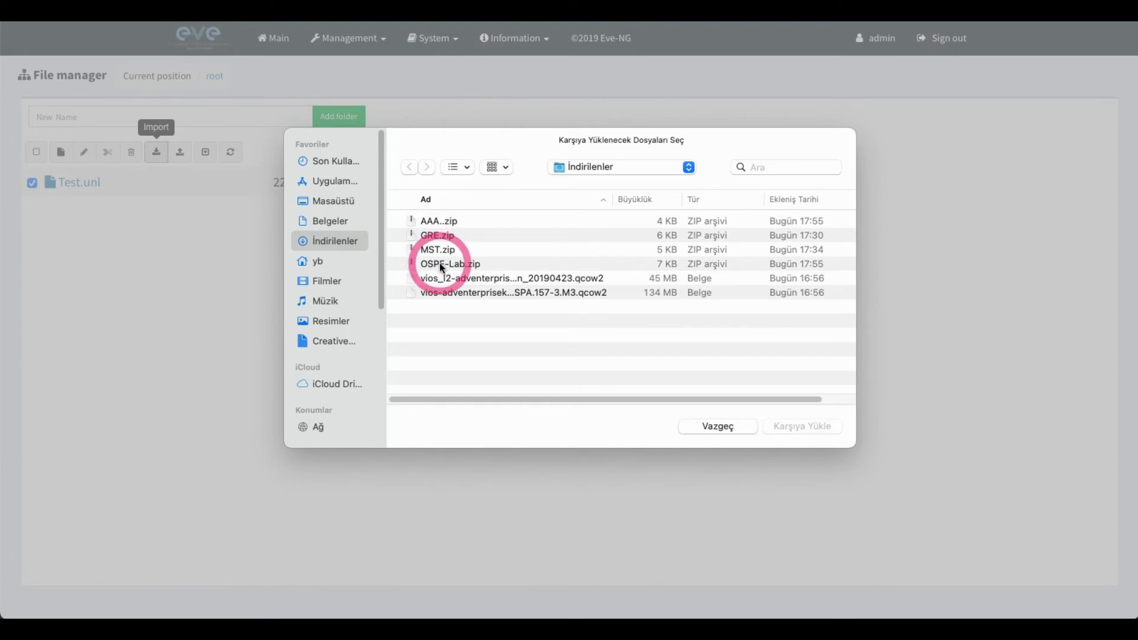
pyautogui.click(462, 264)
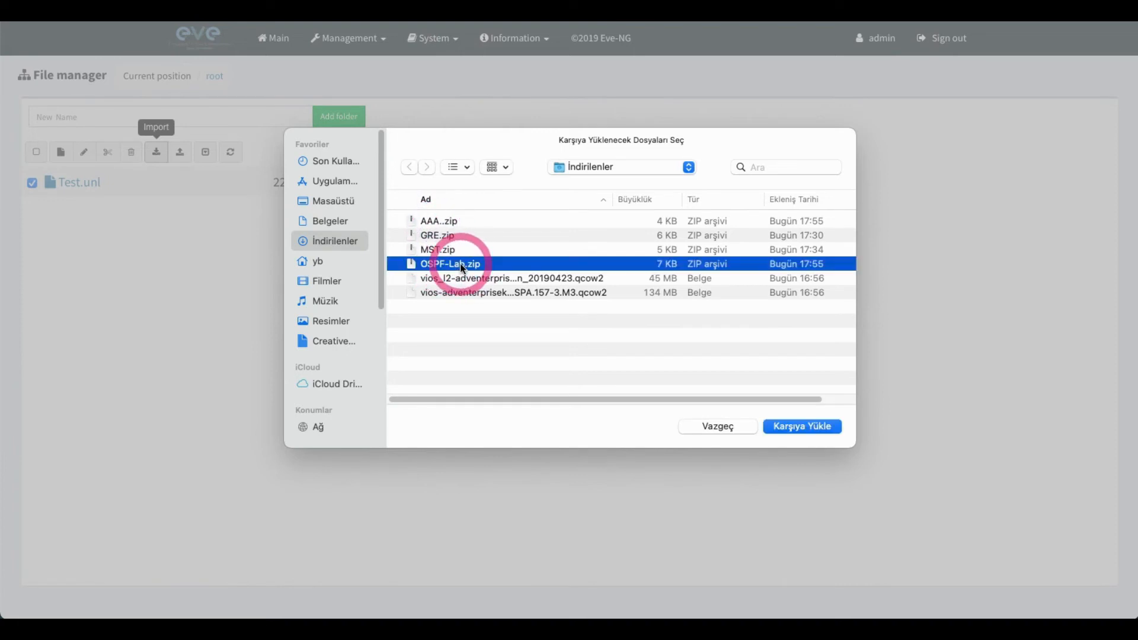
pyautogui.click(812, 427)
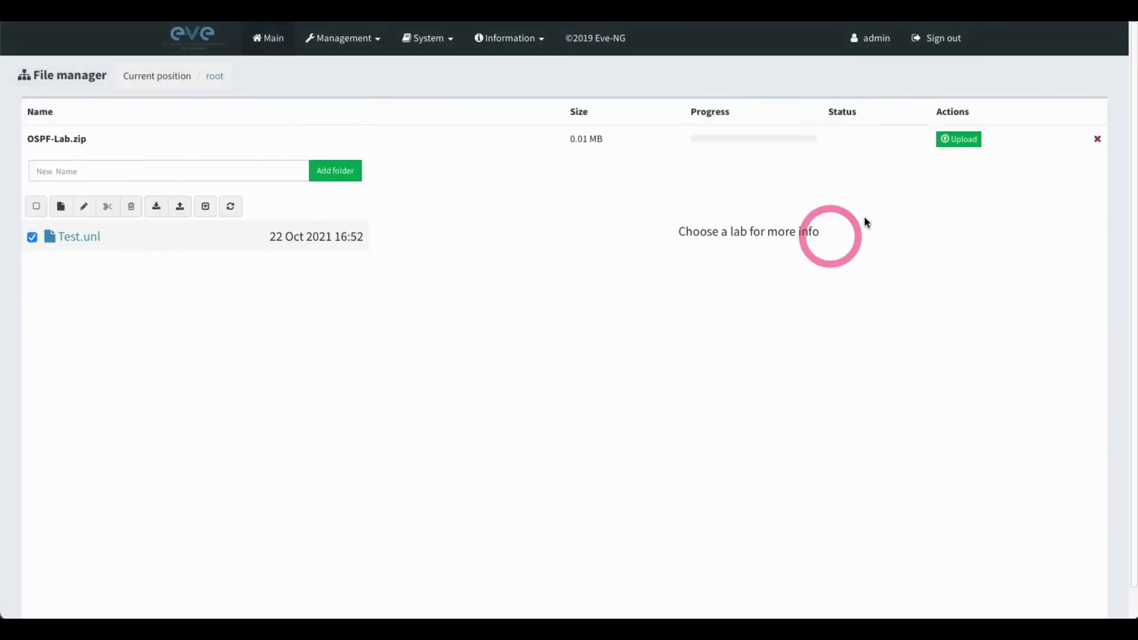
pyautogui.click(956, 140)
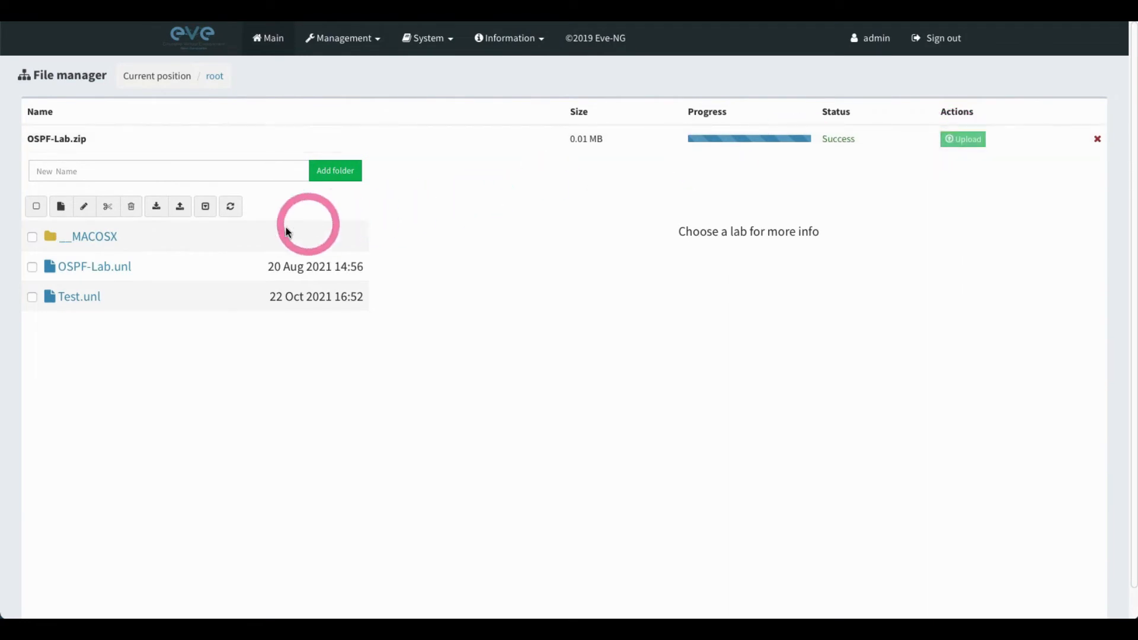
# - Import AAA..zip from the Downloads folder into the root as a second lab archive
pyautogui.click(157, 208)
pyautogui.click(430, 221)
pyautogui.click(803, 425)
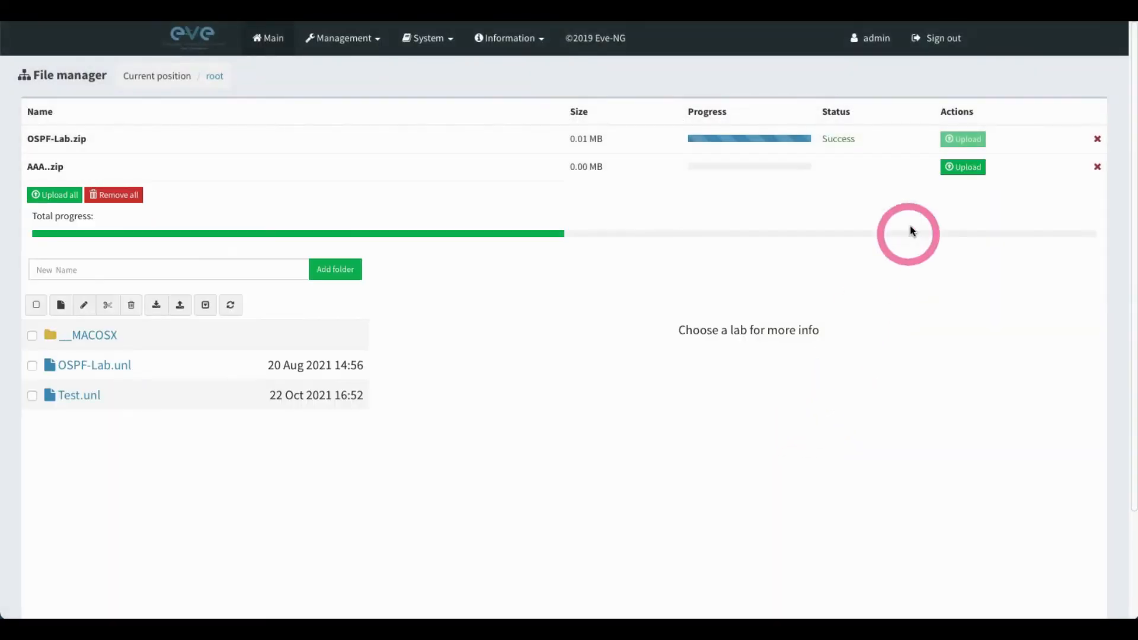
pyautogui.click(960, 167)
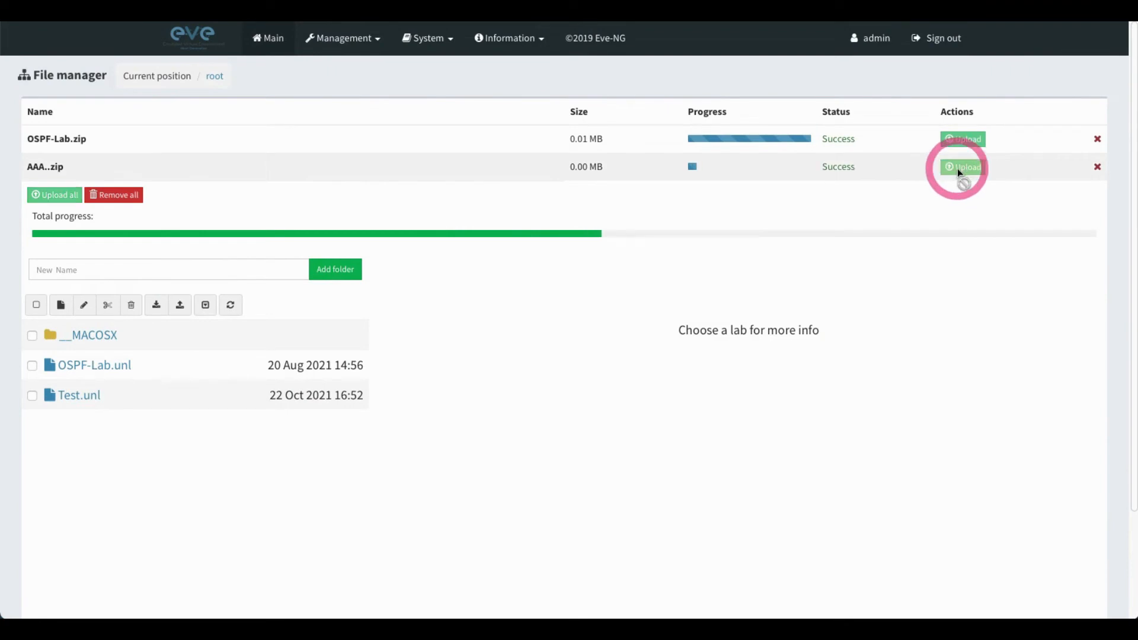
# - Remove both finished uploads from the upload list and open the imported AAA.unl lab
pyautogui.click(1098, 140)
pyautogui.click(1099, 140)
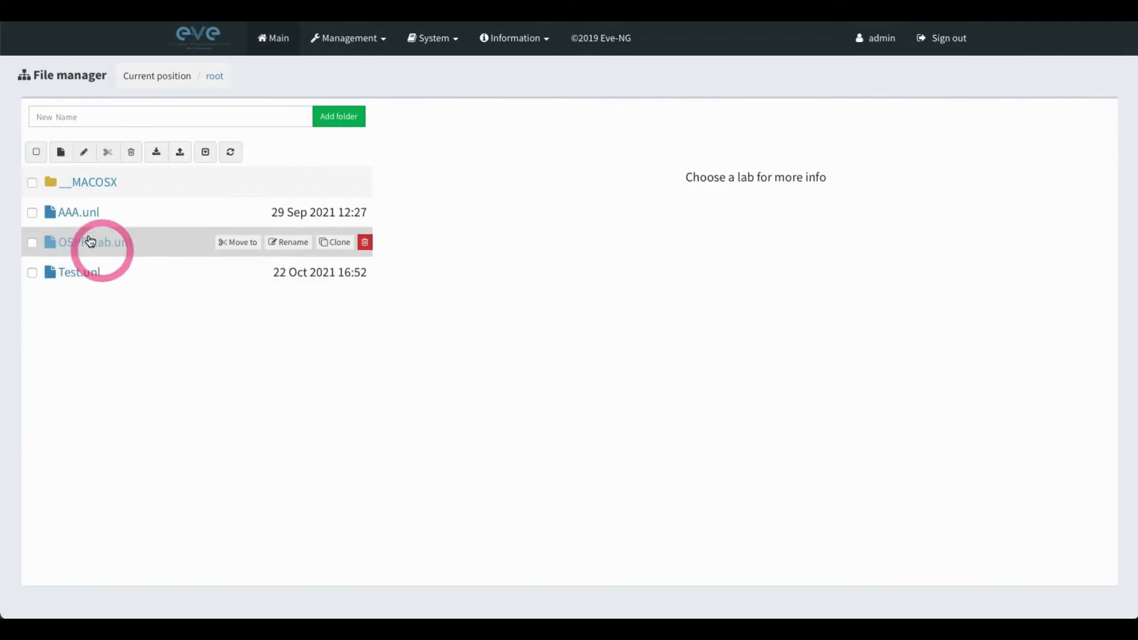
pyautogui.click(66, 212)
pyautogui.click(447, 531)
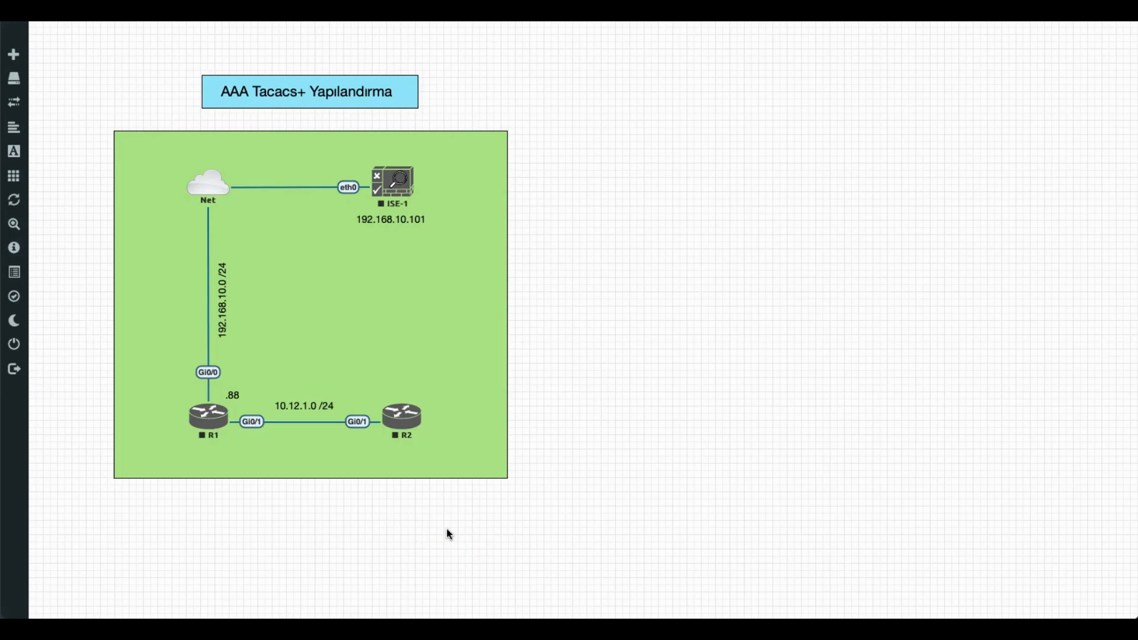
# - Review R1's startup configuration in the AAA lab, including its interface addresses, and close it without saving
pyautogui.click(22, 135)
pyautogui.click(284, 125)
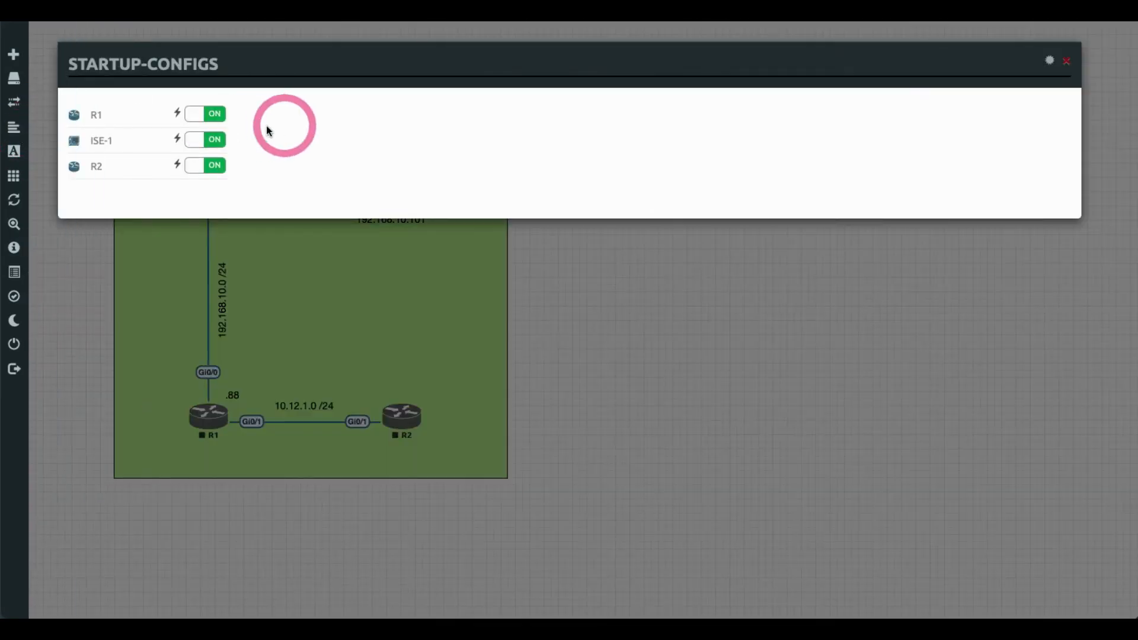
pyautogui.click(104, 117)
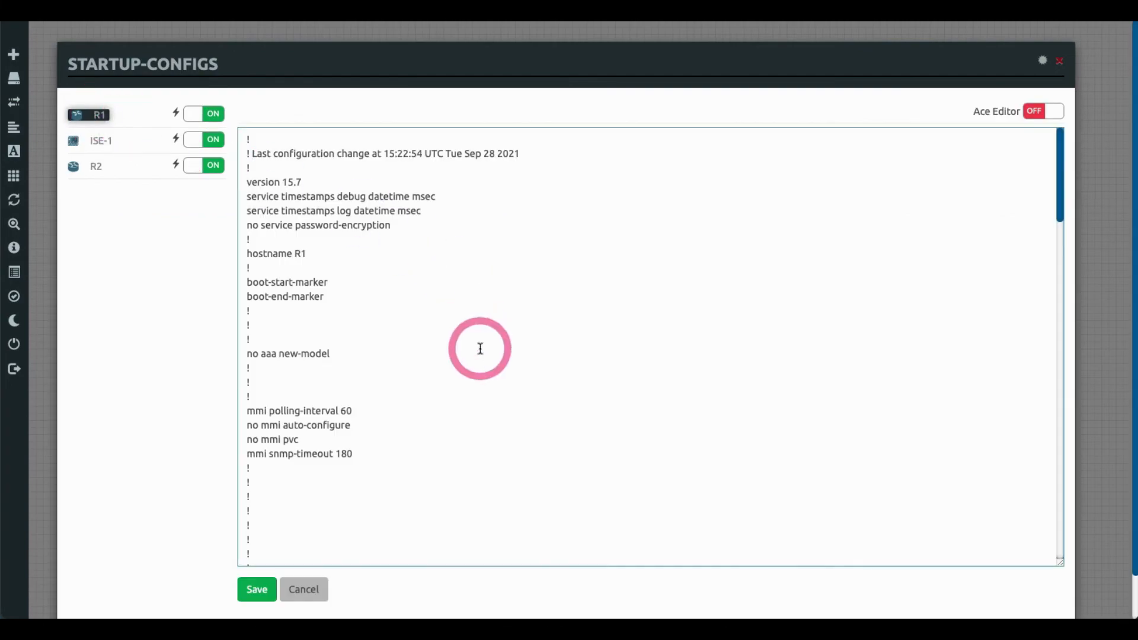
pyautogui.scroll(-3, 481, 353)
pyautogui.scroll(-10, 481, 352)
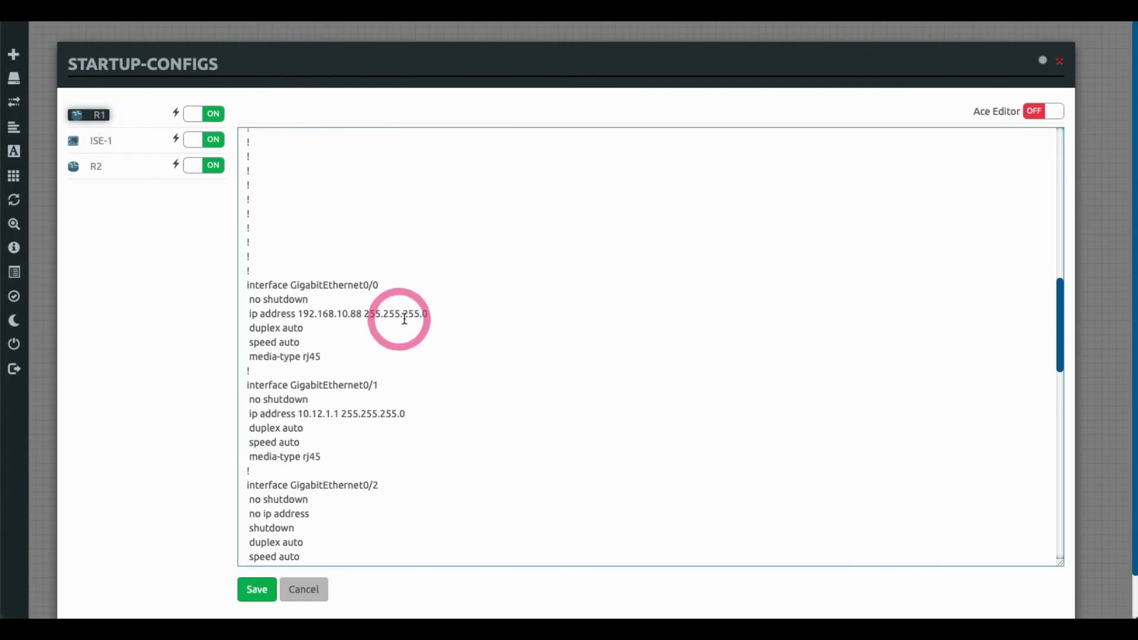
pyautogui.scroll(-15, 431, 383)
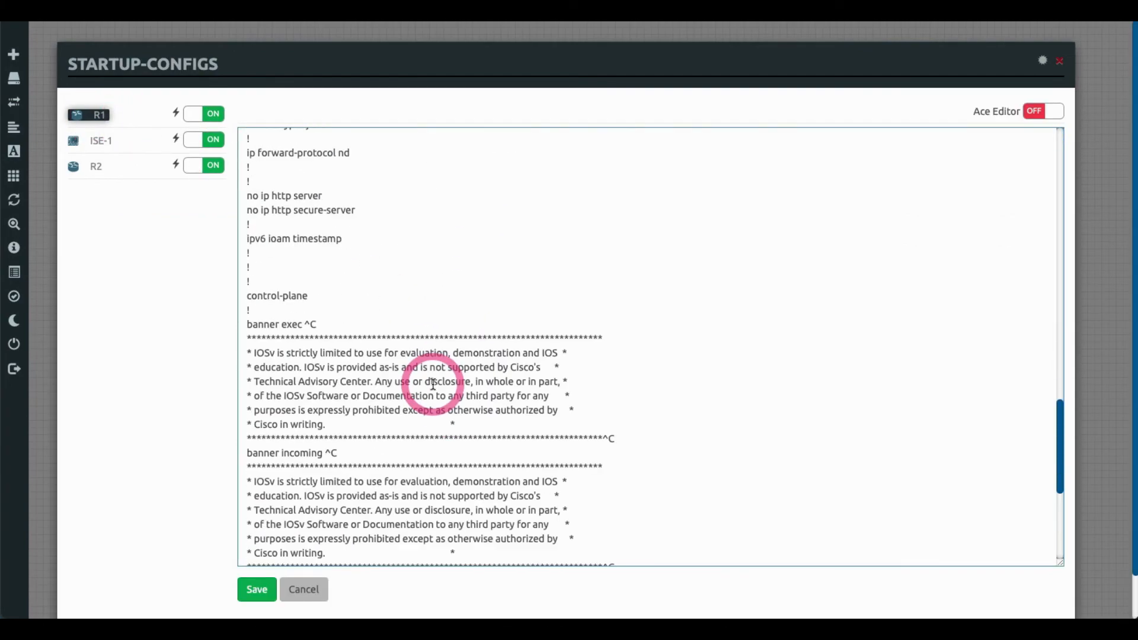
pyautogui.click(303, 589)
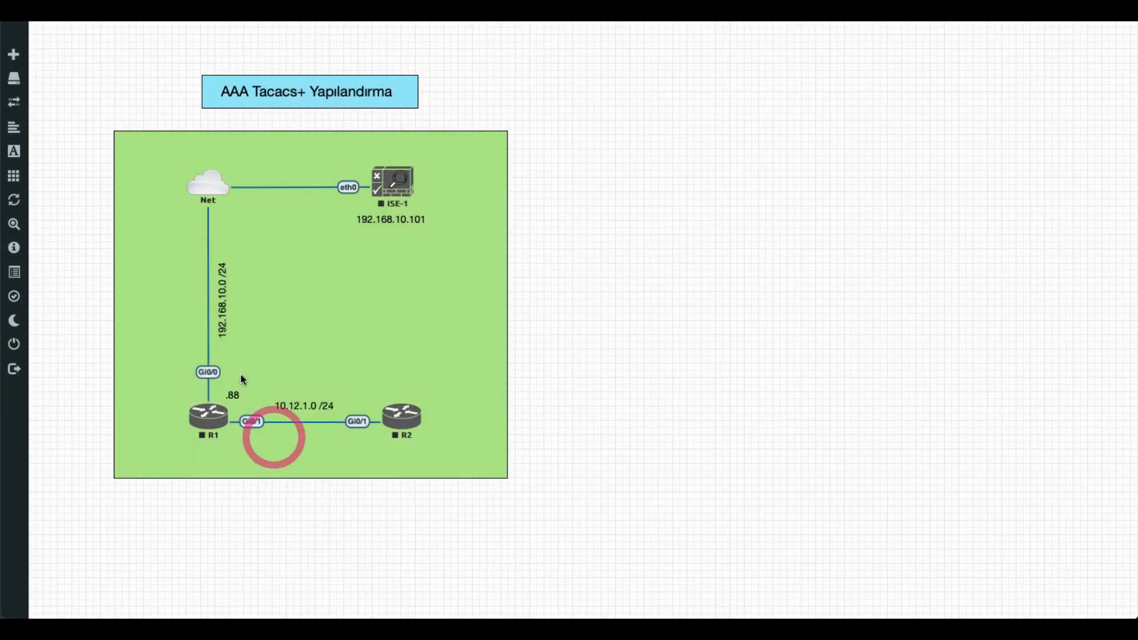
# - Start all nodes in the AAA lab
pyautogui.moveTo(18, 200)
pyautogui.click(18, 177)
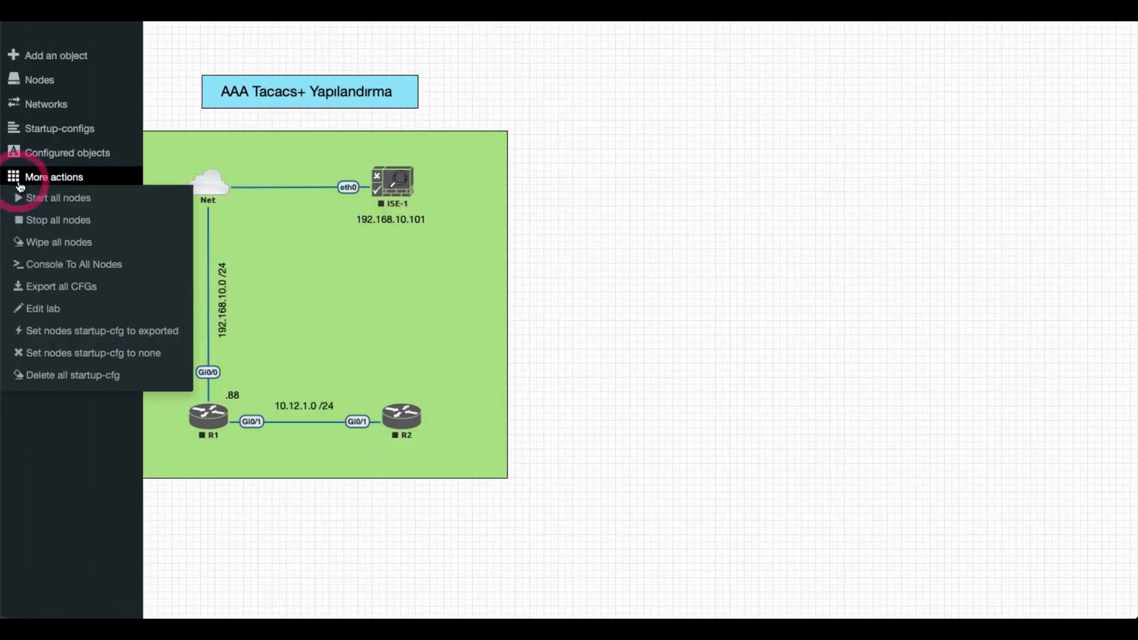
pyautogui.click(52, 199)
pyautogui.click(204, 422)
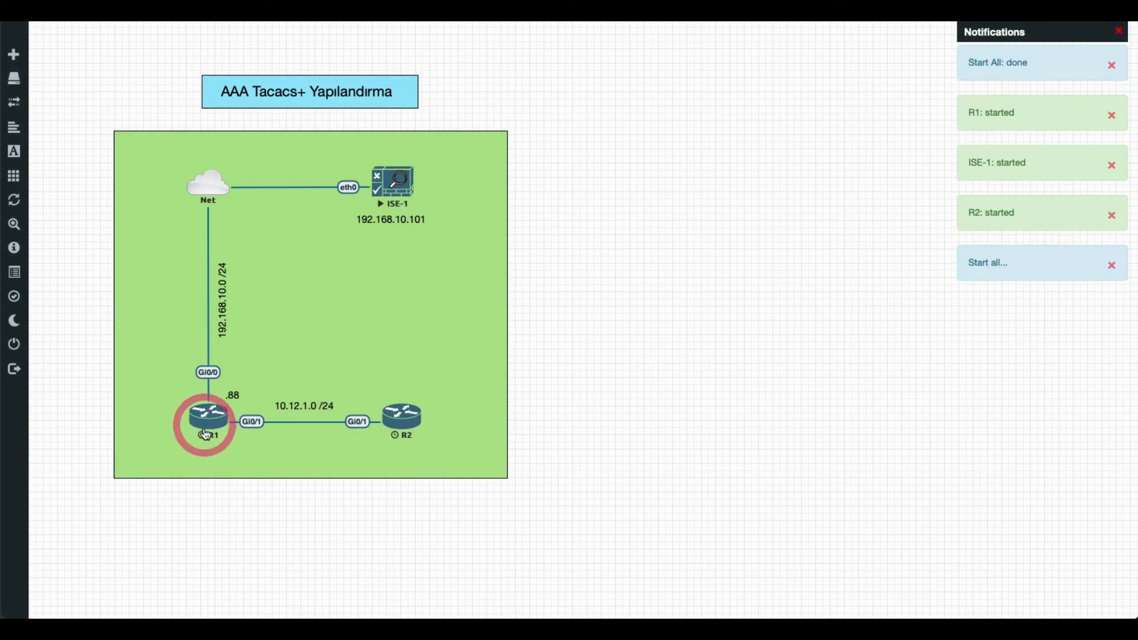
pyautogui.click(403, 443)
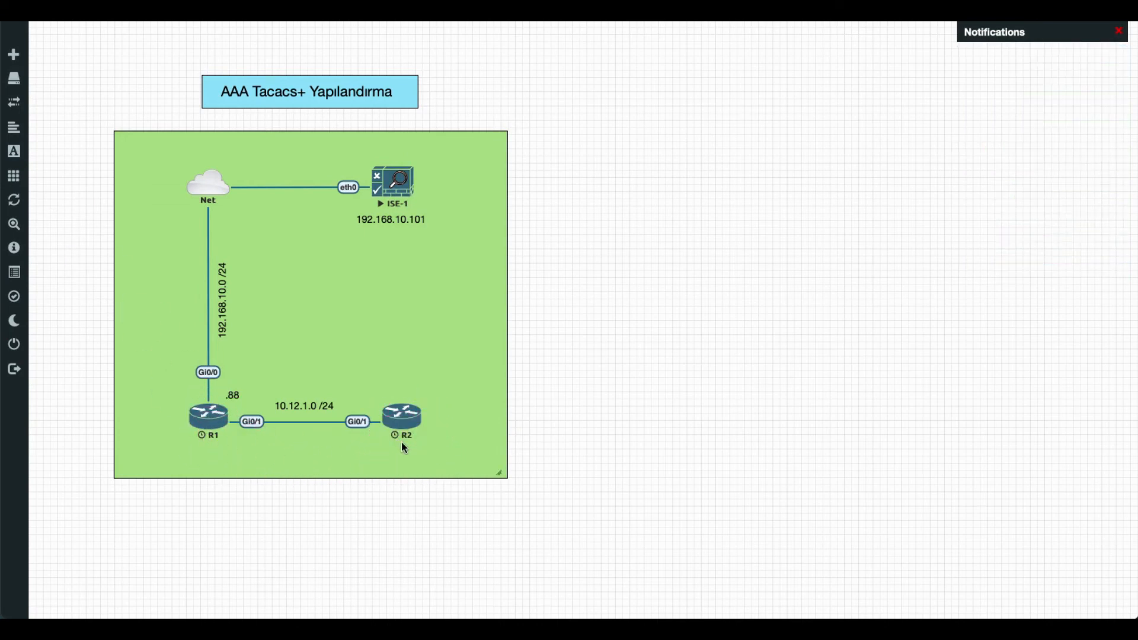
pyautogui.click(216, 426)
# - Examine the beginning of R1's startup configuration again and leave the editor without saving
pyautogui.click(36, 128)
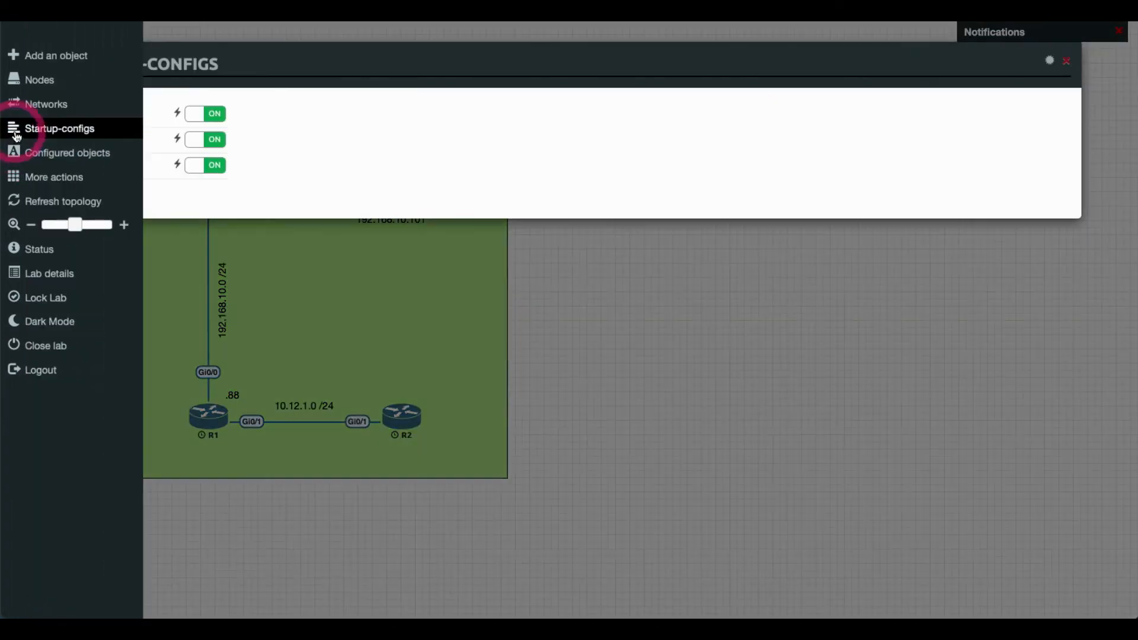
pyautogui.click(98, 114)
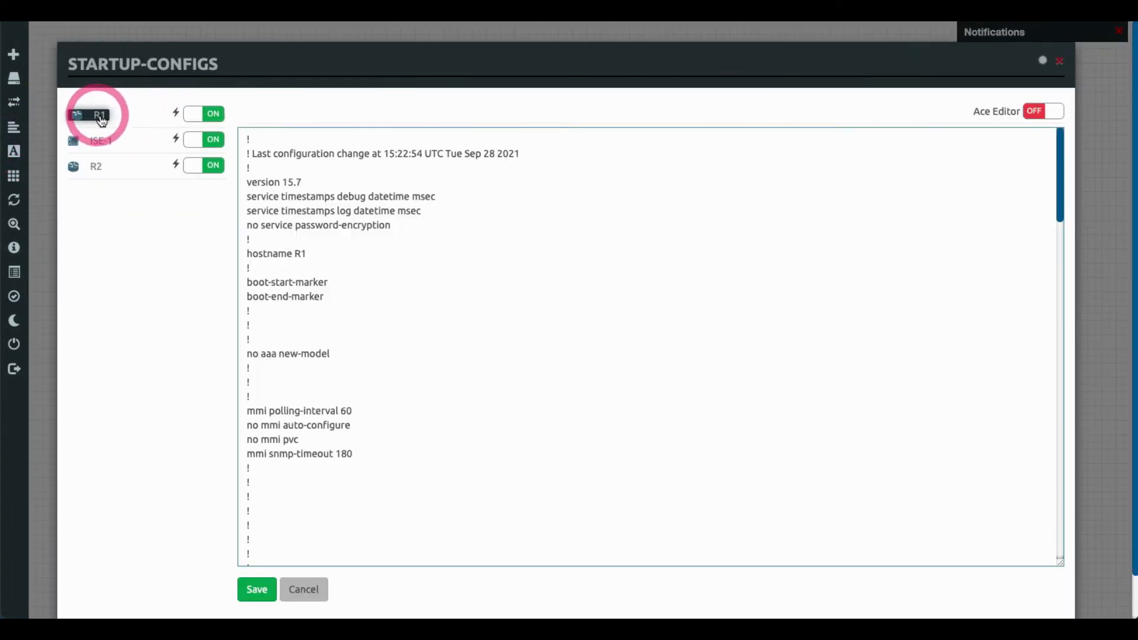
pyautogui.click(409, 166)
pyautogui.click(490, 295)
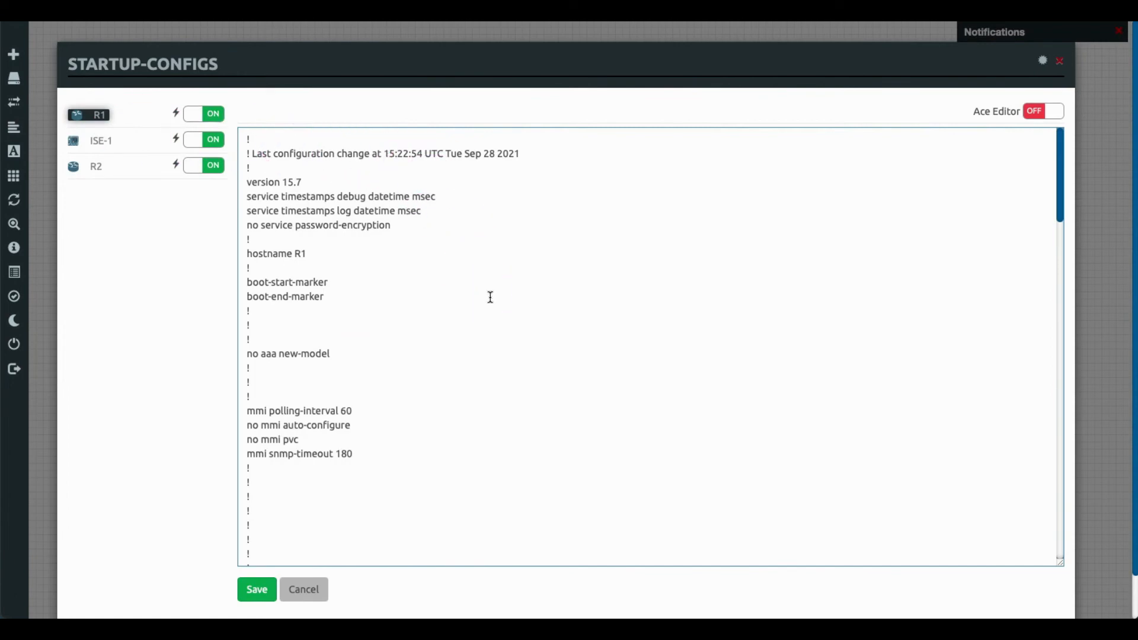
pyautogui.click(302, 589)
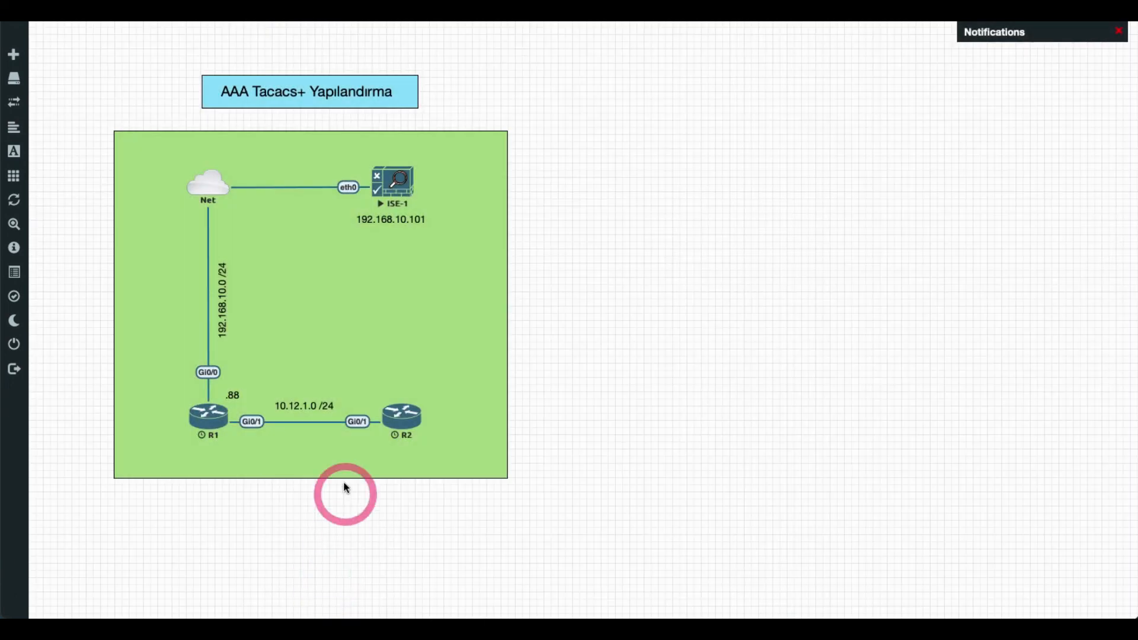
# - Open R1's console and place its window over the free area beside the topology
pyautogui.click(209, 424)
pyautogui.click(692, 317)
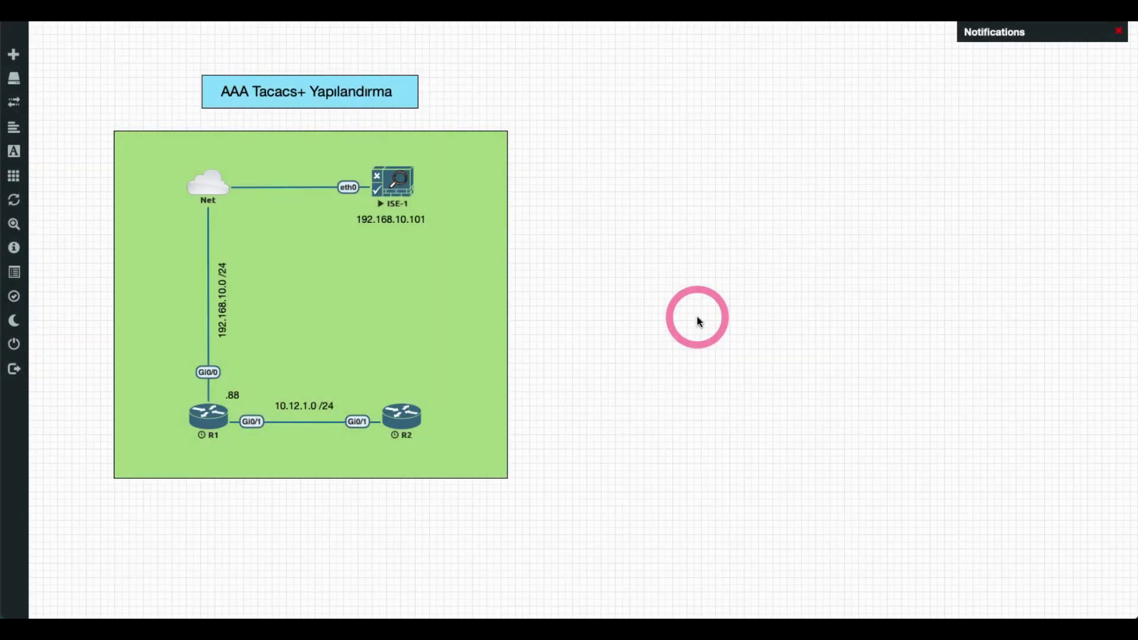
pyautogui.moveTo(928, 406); pyautogui.dragTo(1096, 389)
pyautogui.click(824, 325)
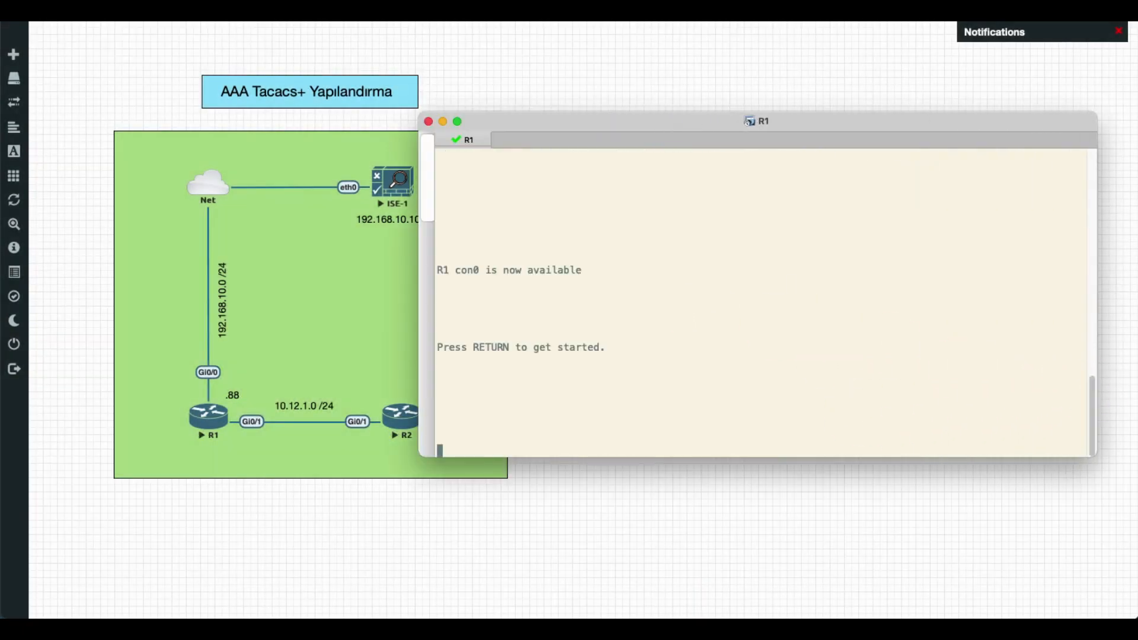
# - Wake R1's console and enter privileged mode with the en command
pyautogui.press('Return')
pyautogui.press('Return')
pyautogui.press('Return')
pyautogui.press('Return')
pyautogui.press('Return')
pyautogui.press('Return')
pyautogui.press('Return')
pyautogui.press('Return')
pyautogui.write('en')
pyautogui.press('Return')
pyautogui.press('Return')
pyautogui.press('Return')
pyautogui.press('Return')
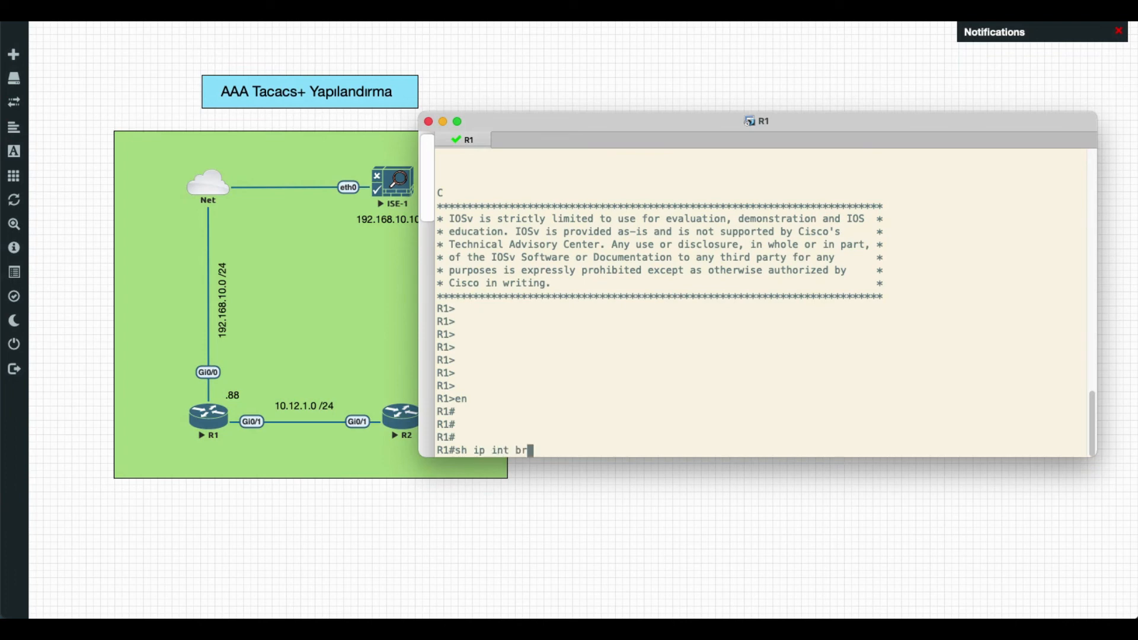
# - Check R1's interface addresses and states with sh ip int br
pyautogui.write('sh ip int br')
pyautogui.press('Return')
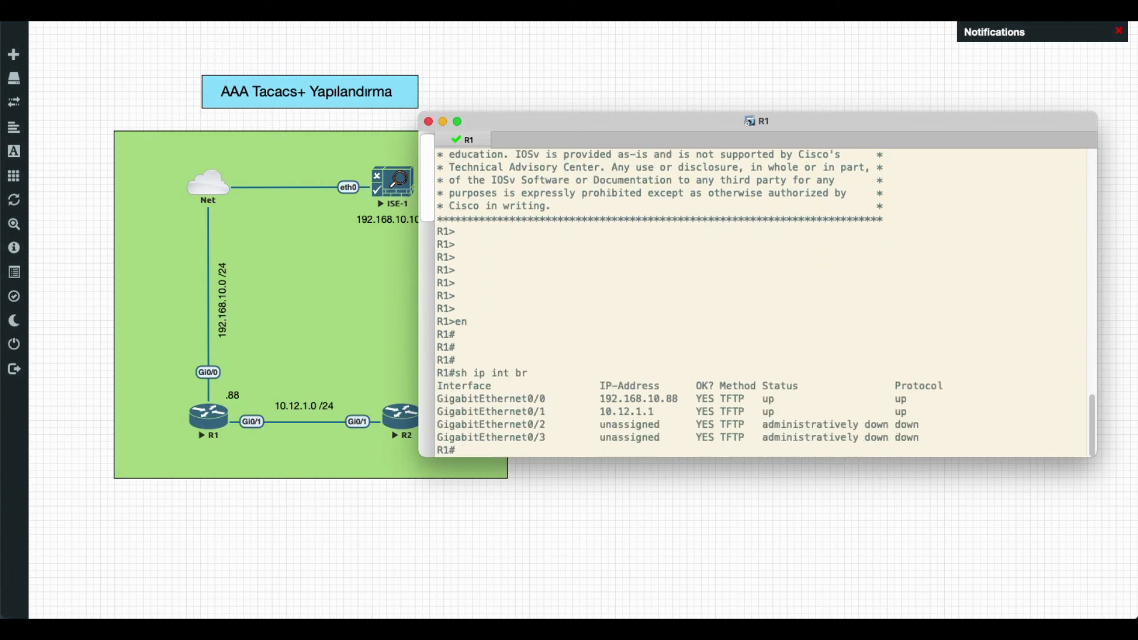
pyautogui.press('Return')
pyautogui.press('Return')
pyautogui.press('Return')
pyautogui.press('Return')
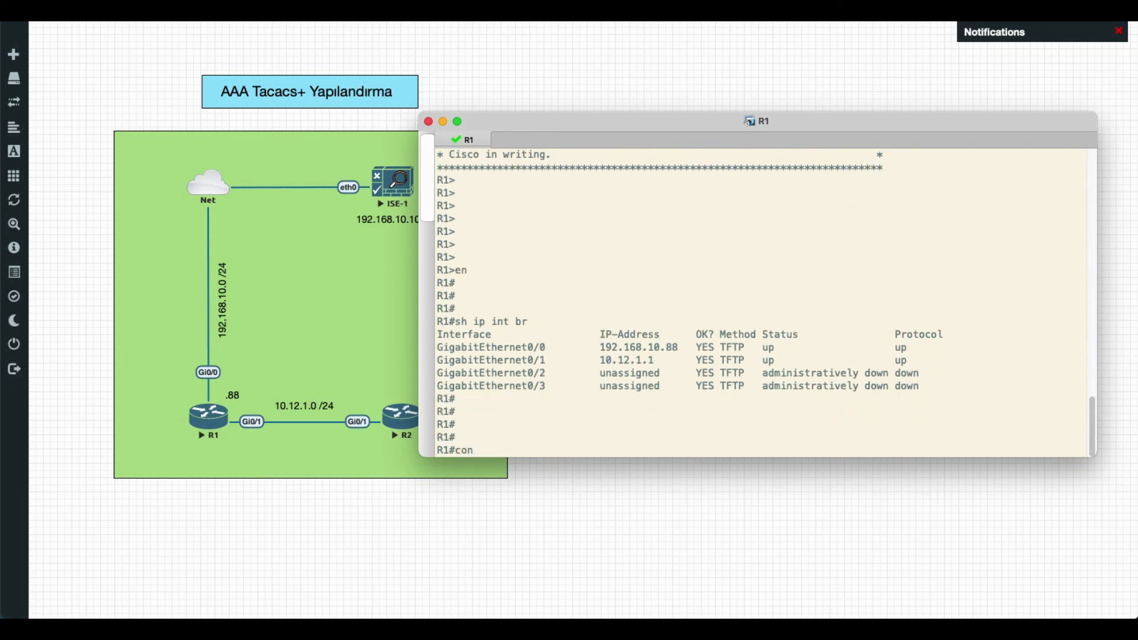
# - Enter global configuration mode on R1 with conf t
pyautogui.write('conf t')
pyautogui.press('Return')
pyautogui.press('Return')
pyautogui.press('Return')
pyautogui.press('Return')
pyautogui.press('Return')
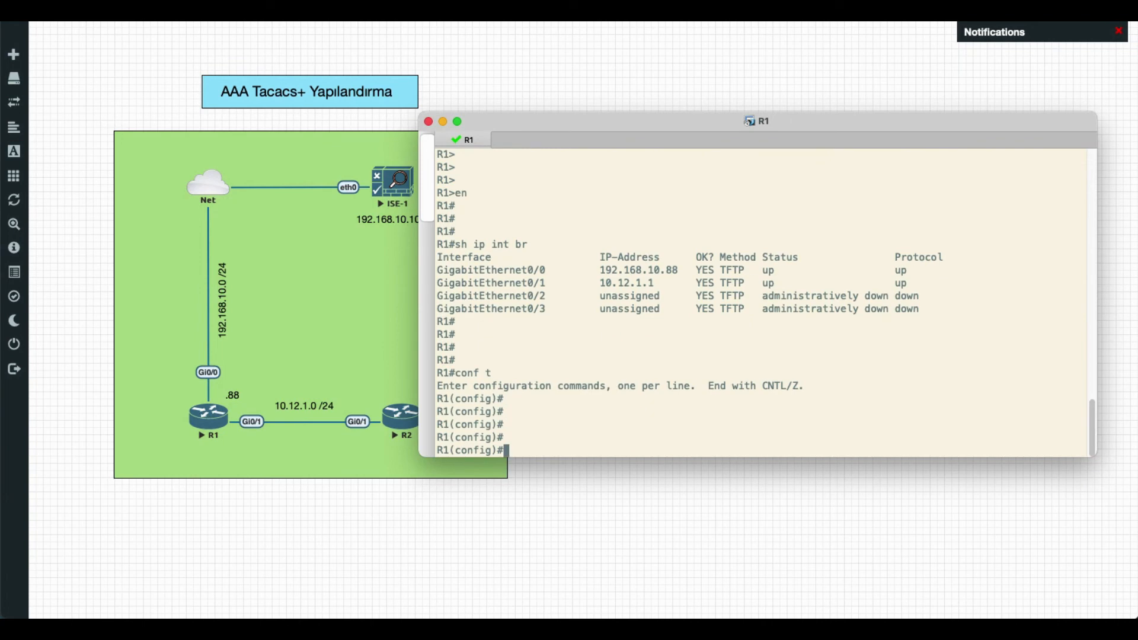
pyautogui.click(801, 393)
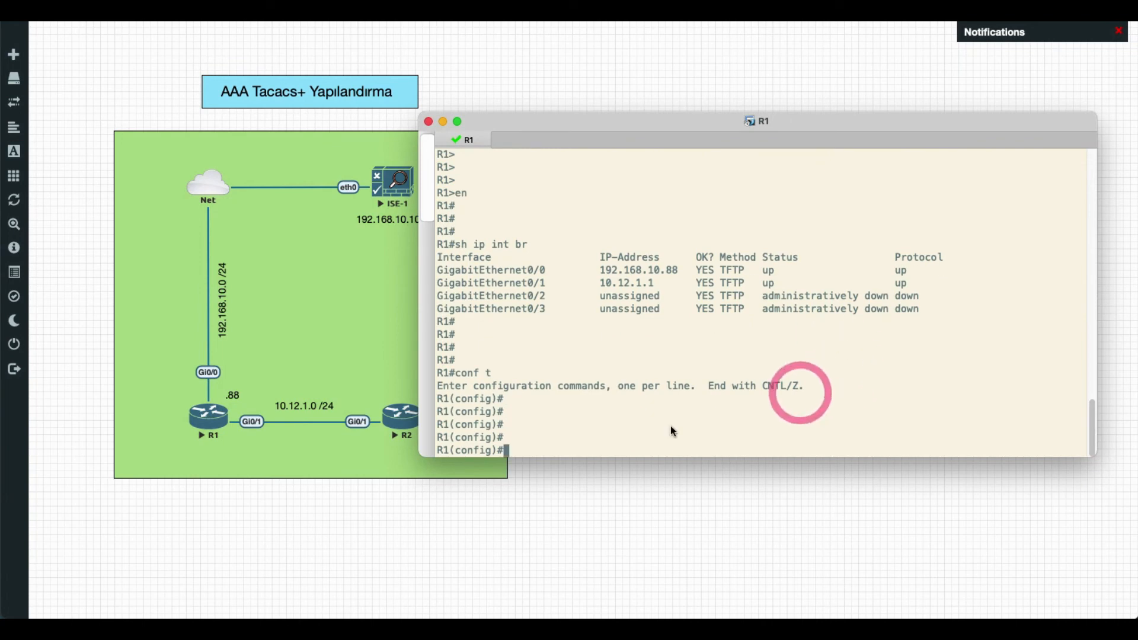
# - Open R1's startup configuration once more, select its entire text and cancel the editor without saving
pyautogui.click(21, 134)
pyautogui.click(146, 127)
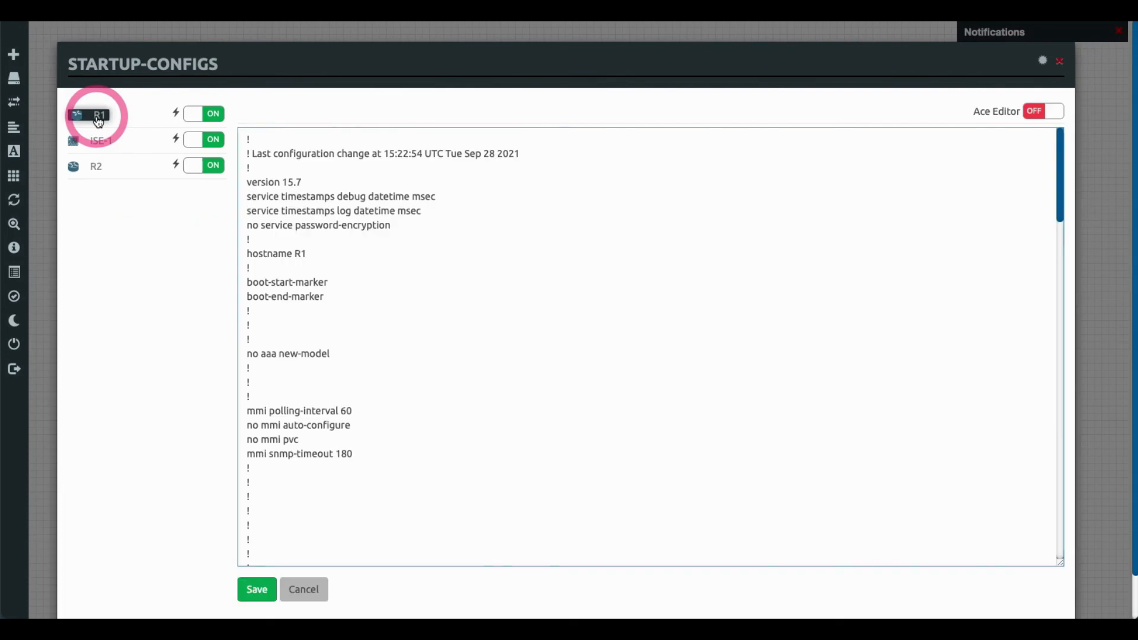
pyautogui.click(409, 314)
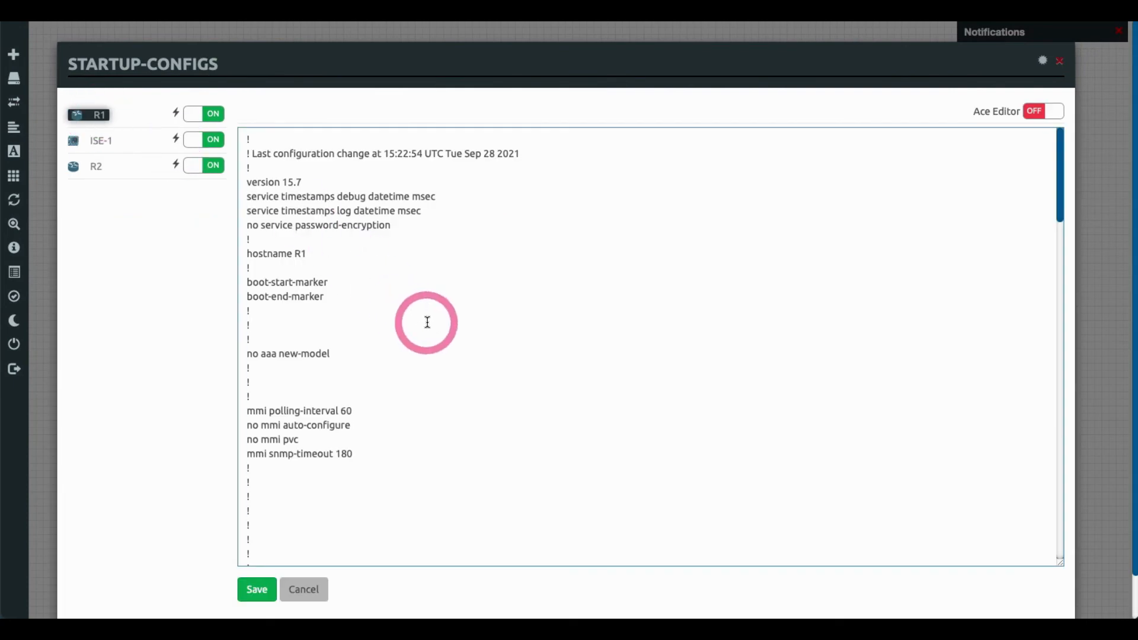
pyautogui.hotkey('ctrl', 'a')
pyautogui.click(304, 590)
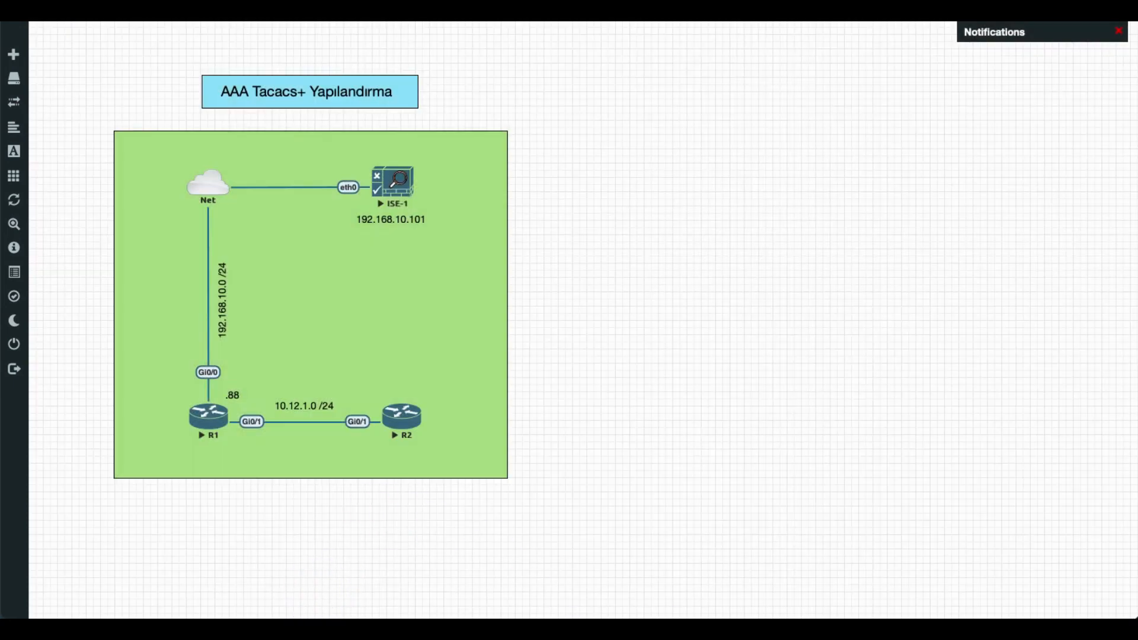
# - Leave global configuration mode on R1 with the end command and close its console window
pyautogui.press('super+Tab')
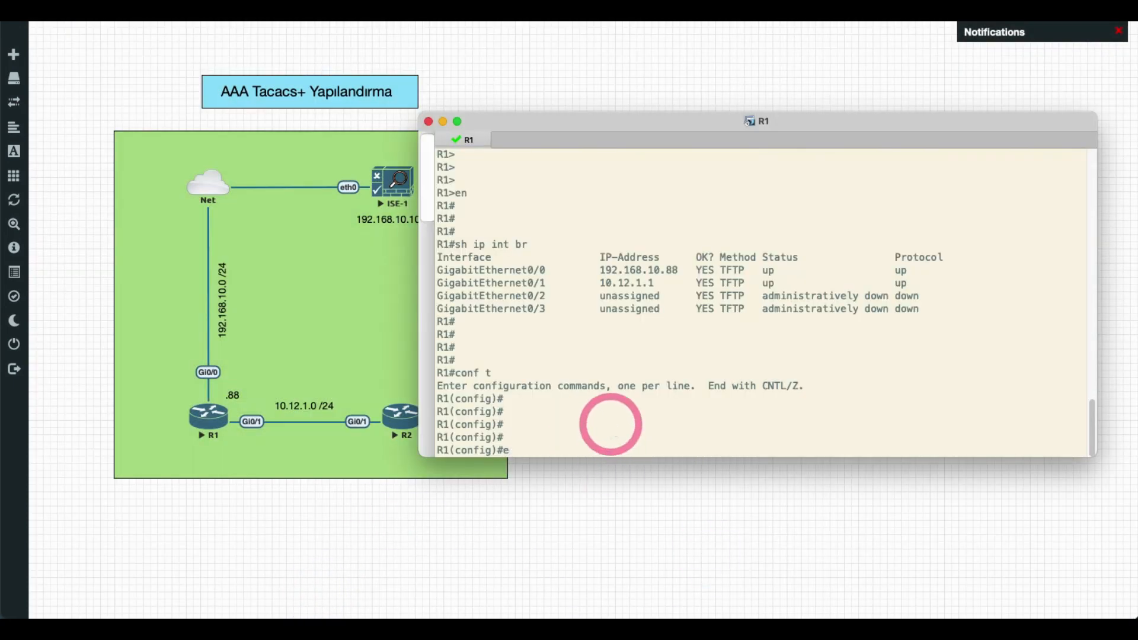
pyautogui.write('end')
pyautogui.press('Return')
pyautogui.press('Return')
pyautogui.press('Return')
pyautogui.press('Return')
pyautogui.press('Return')
pyautogui.press('Return')
pyautogui.press('Return')
pyautogui.press('Return')
pyautogui.press('Return')
pyautogui.press('Return')
pyautogui.click(428, 121)
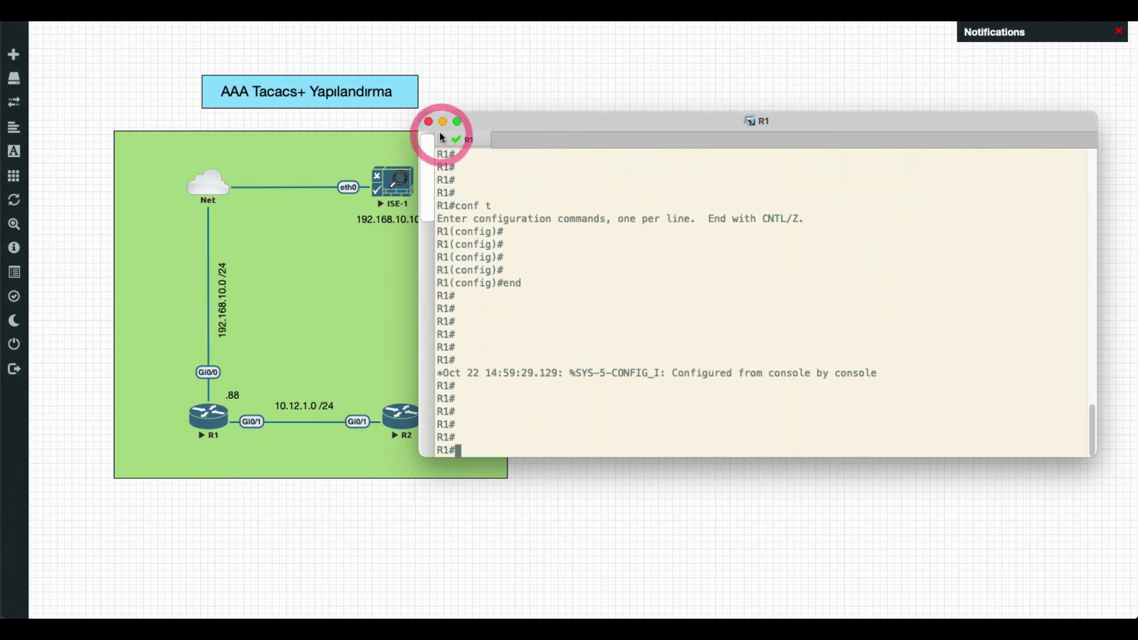
# - Stop all nodes of the AAA lab and close the lab
pyautogui.click(13, 176)
pyautogui.click(55, 220)
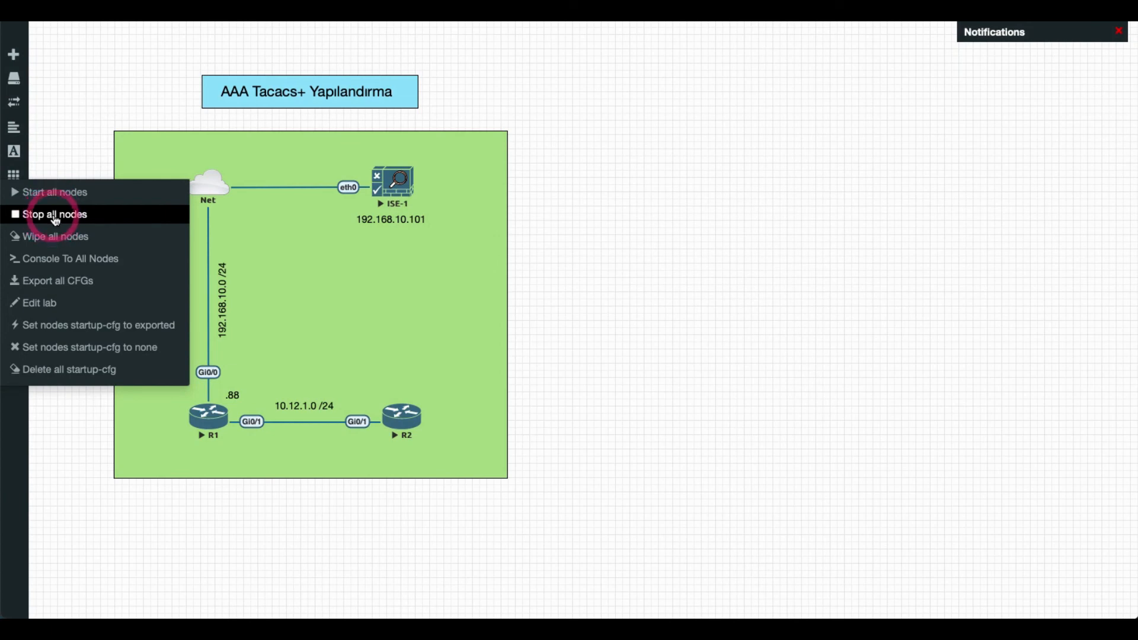
pyautogui.click(17, 348)
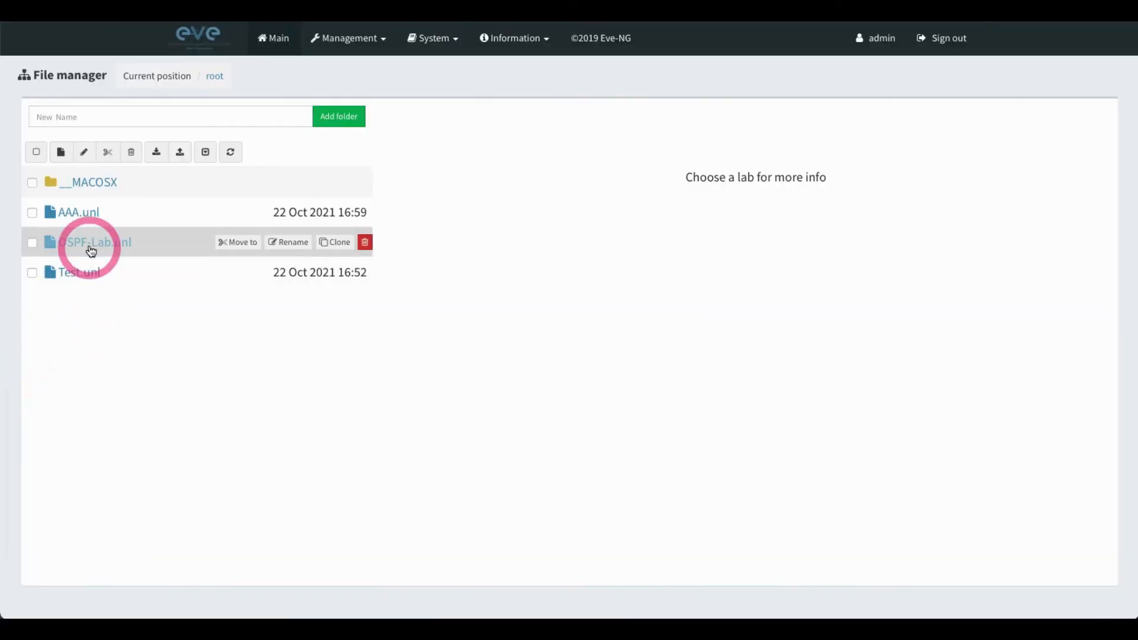
# - Open the OSPF-Lab.unl lab and start all of its nodes
pyautogui.click(90, 249)
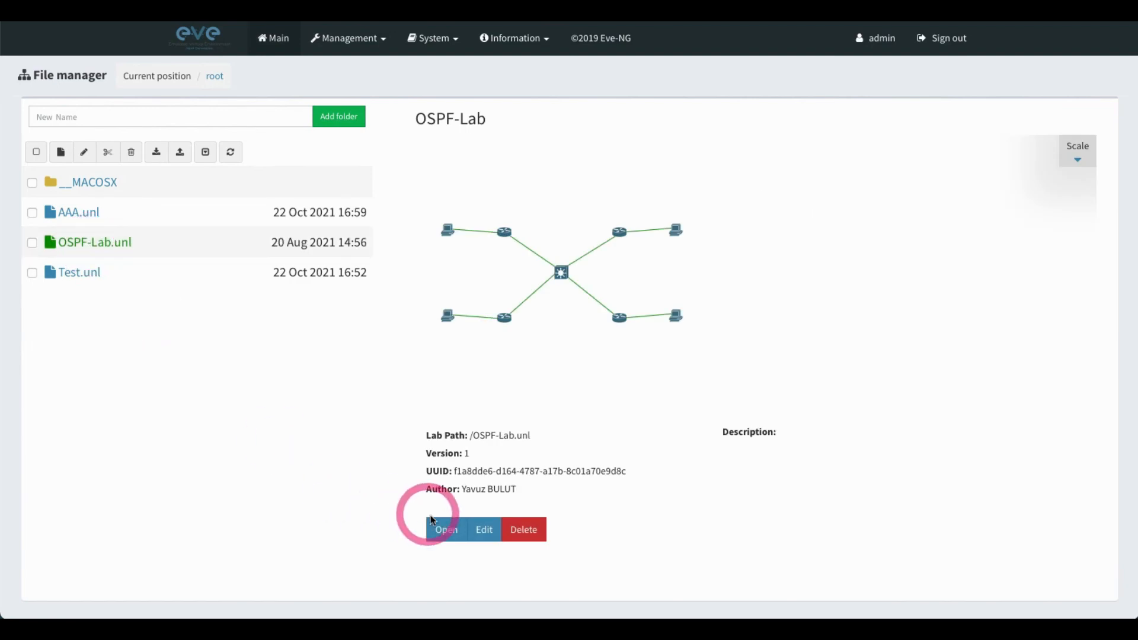
pyautogui.click(439, 529)
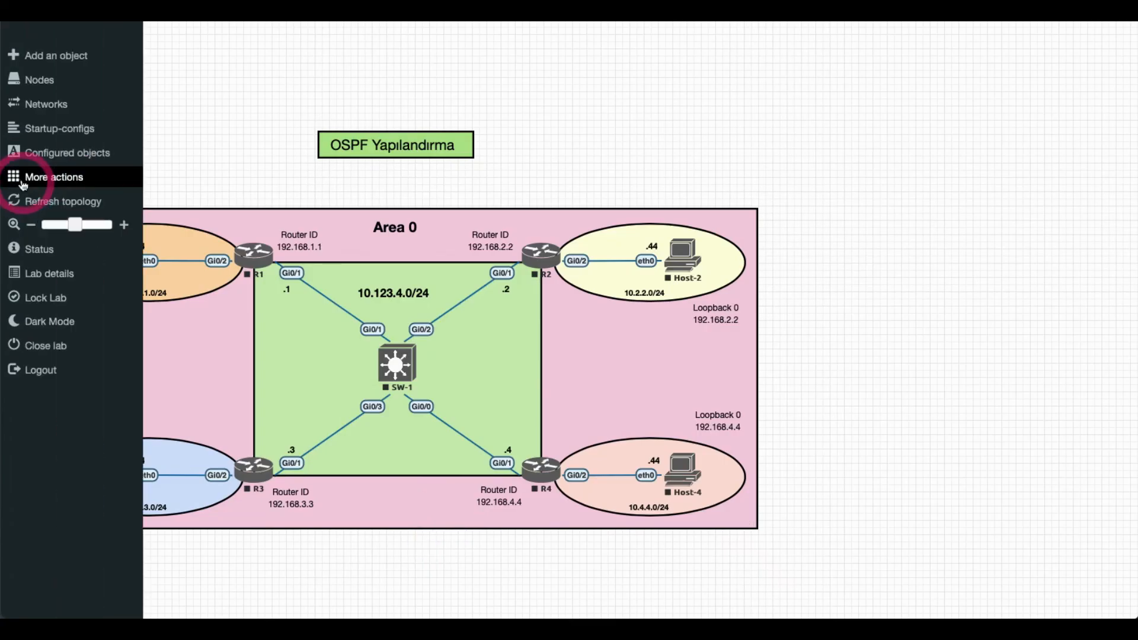
pyautogui.click(27, 181)
pyautogui.click(52, 187)
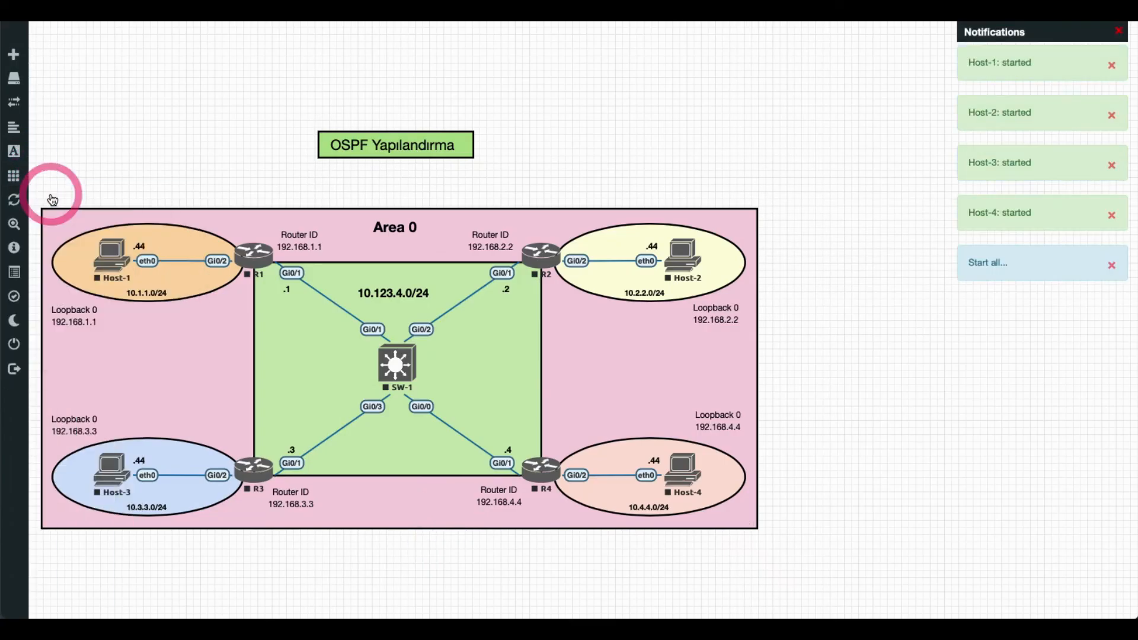
pyautogui.click(541, 425)
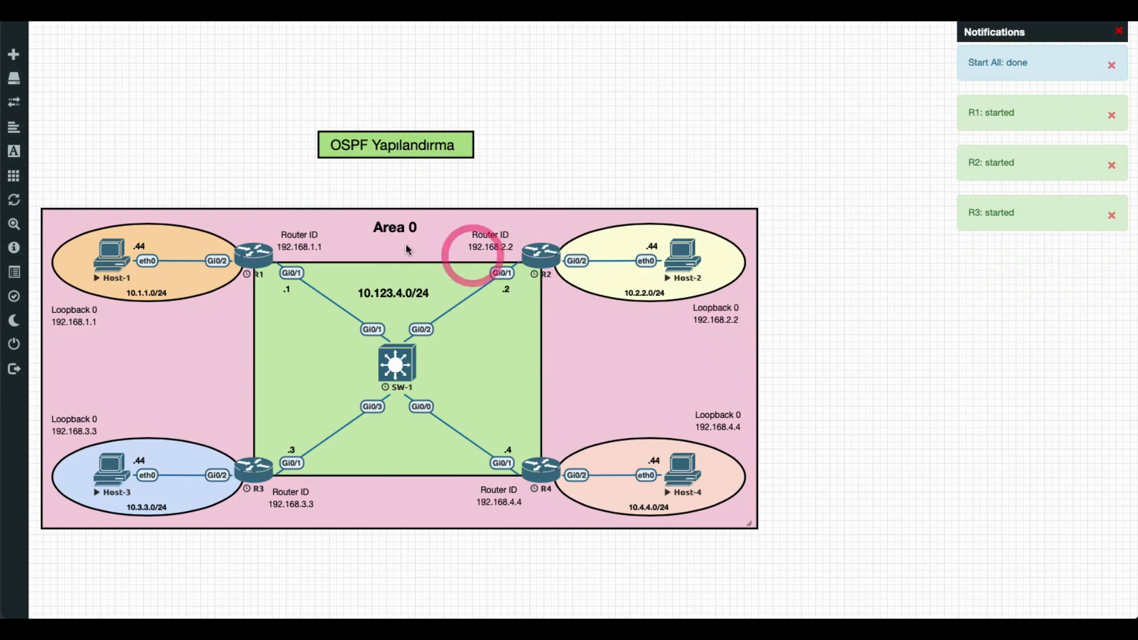
# - Open R1's console in the OSPF lab, then return to the topology
pyautogui.click(254, 261)
pyautogui.click(687, 315)
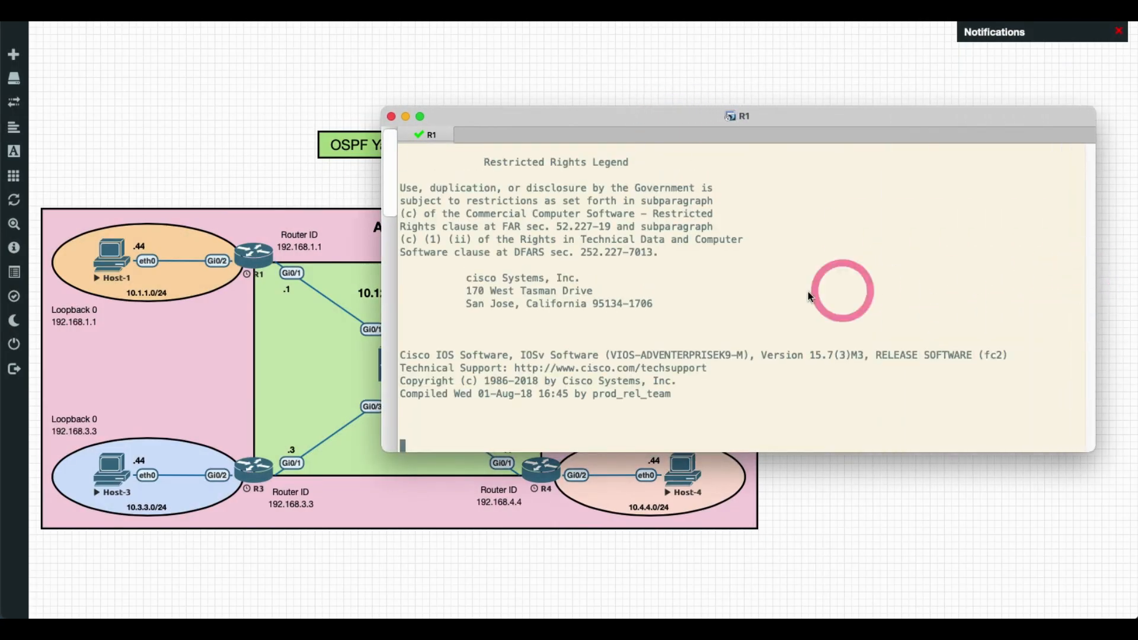
pyautogui.click(233, 166)
# - Open the lab's startup configurations and look through R1's interface and banner sections
pyautogui.click(14, 128)
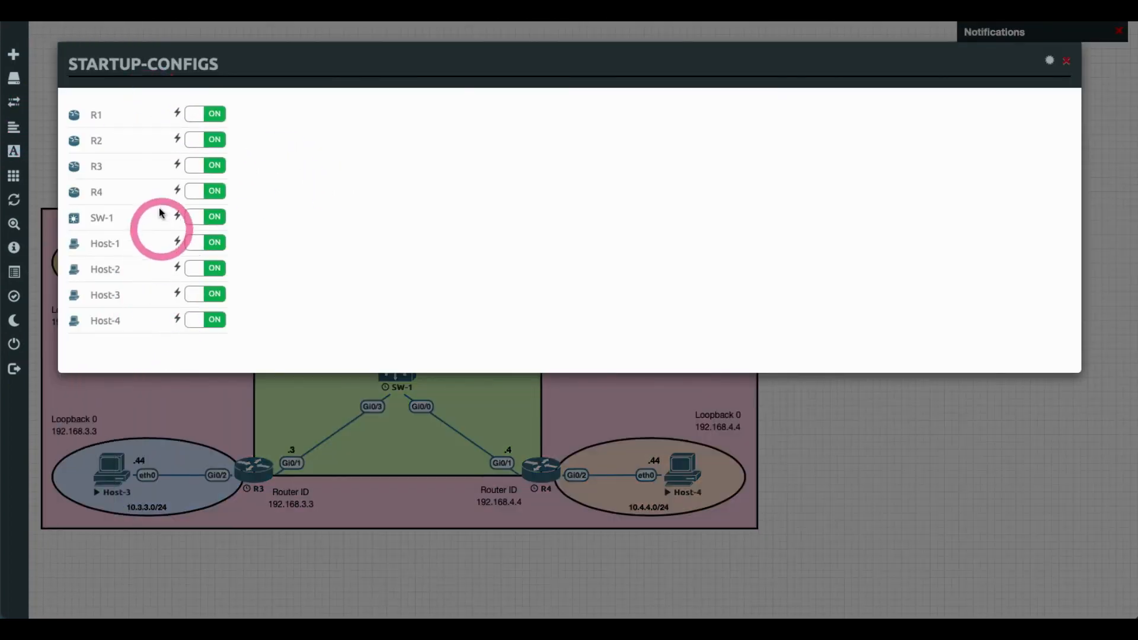
pyautogui.click(95, 115)
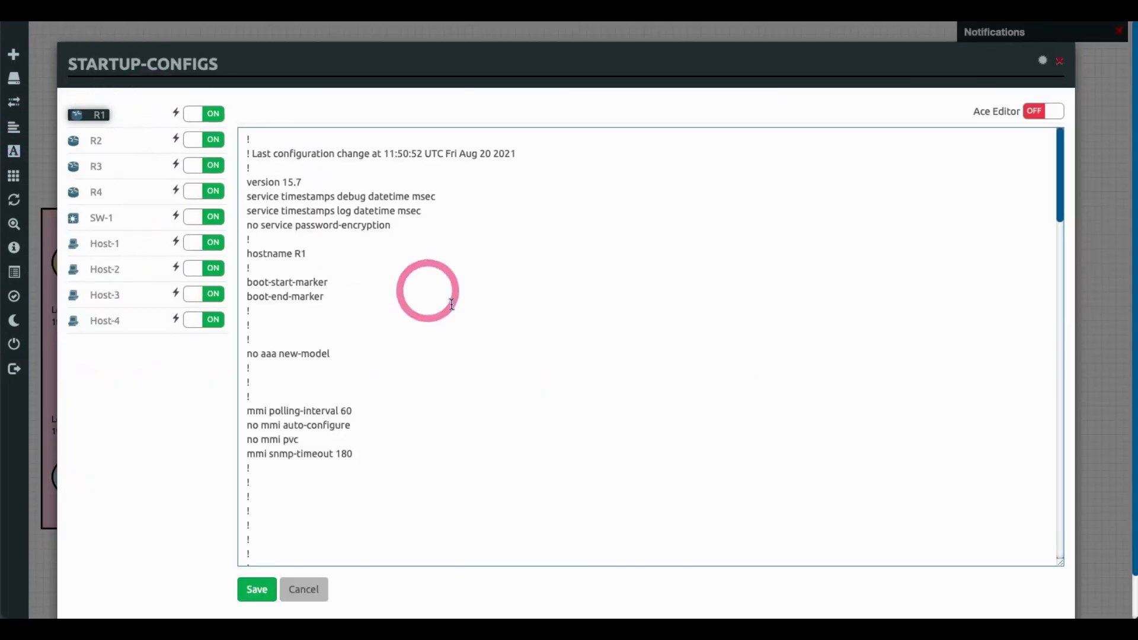
pyautogui.scroll(-10, 472, 318)
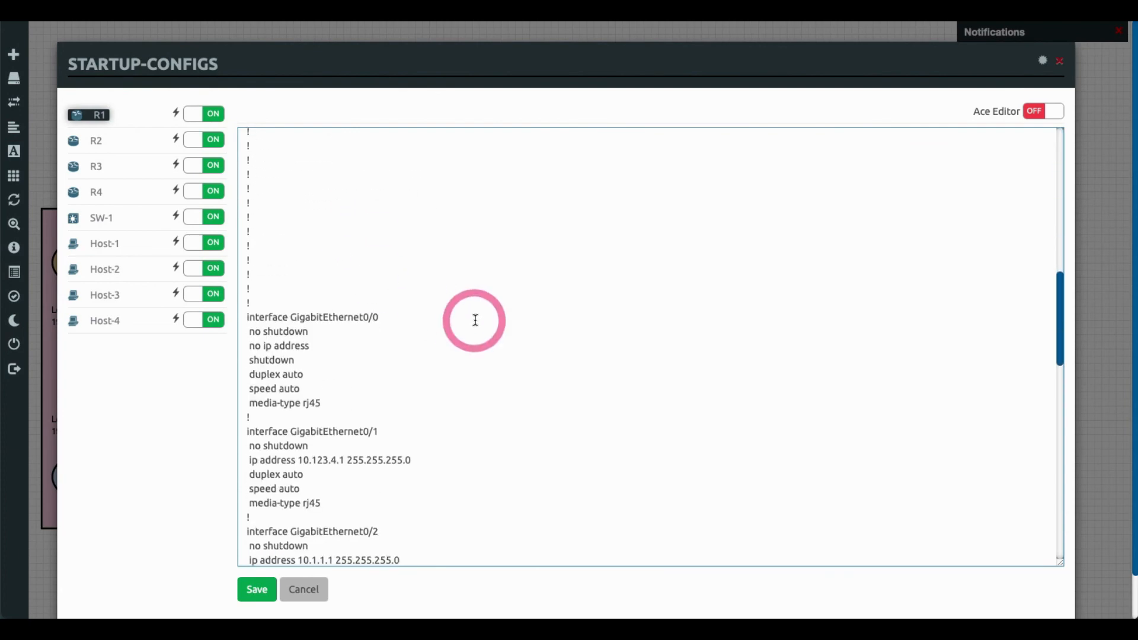
pyautogui.scroll(-15, 404, 393)
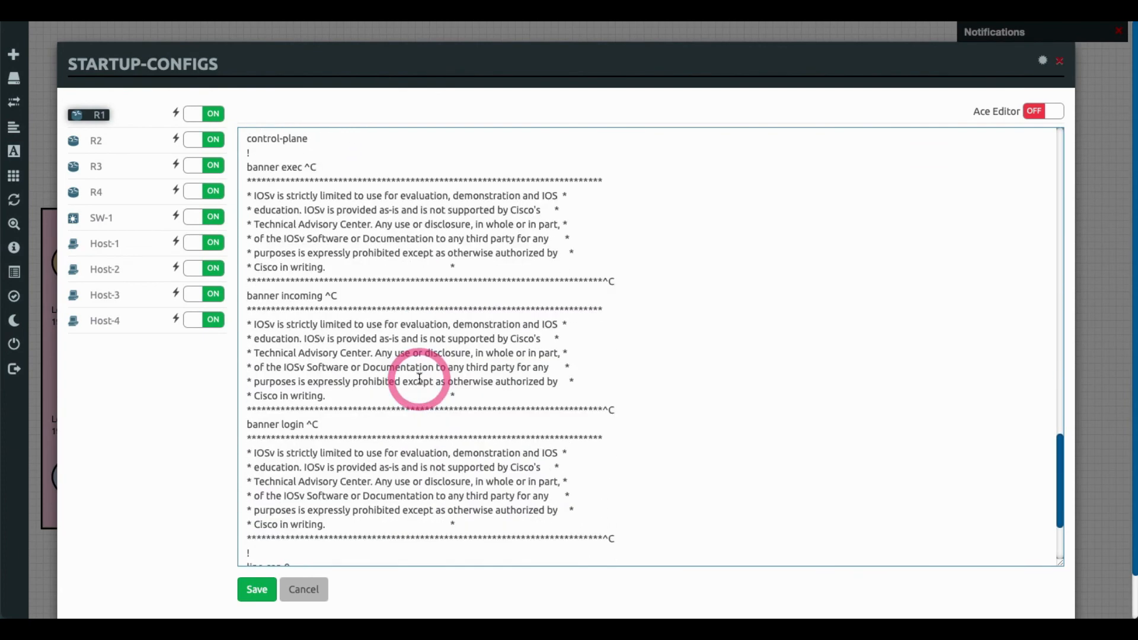
# - Review the interface addressing in R3's startup configuration and cancel the editor without saving
pyautogui.click(96, 167)
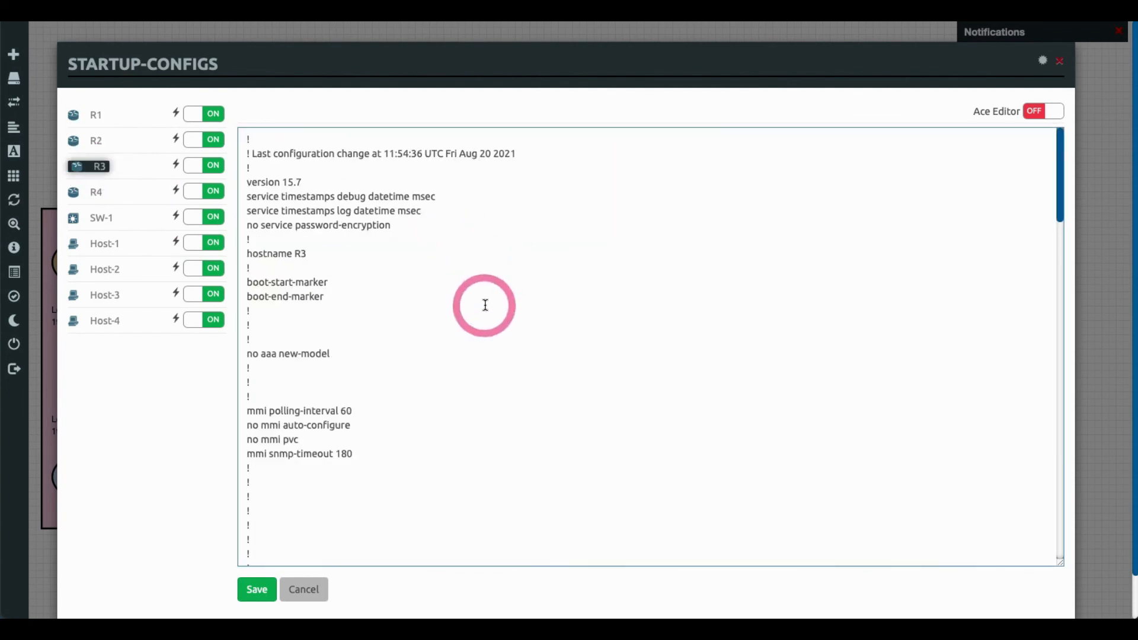
pyautogui.scroll(-8, 483, 305)
pyautogui.scroll(-5, 485, 309)
pyautogui.scroll(-2, 462, 409)
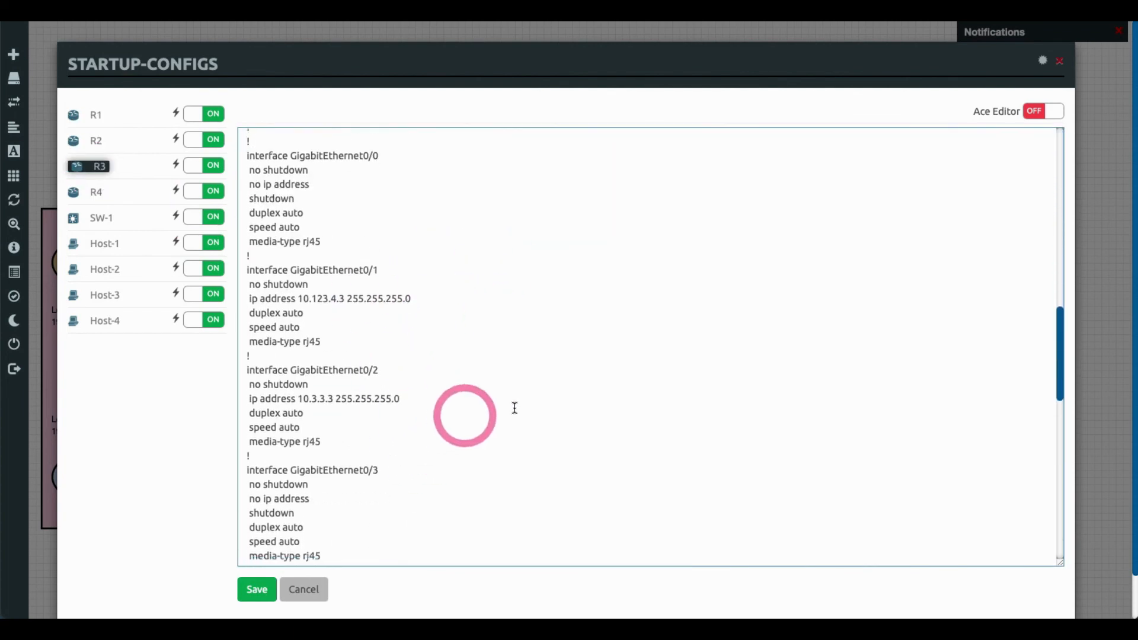
pyautogui.click(304, 589)
# - Enter privileged mode on R1 with en and display its running configuration with sh run
pyautogui.write('en')
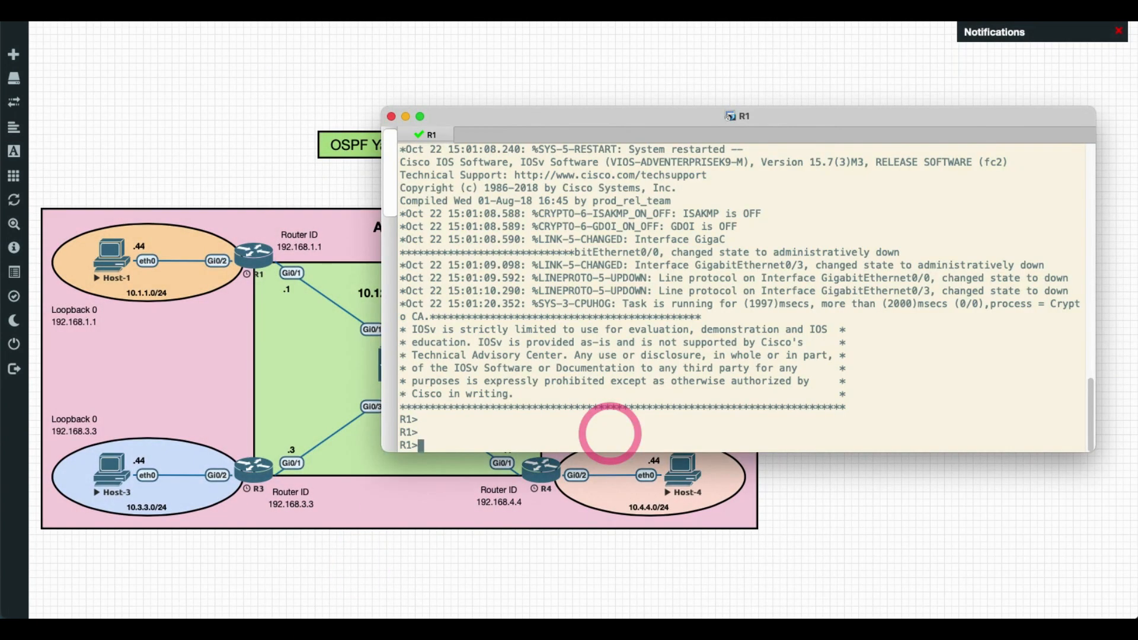
pyautogui.press('Return')
pyautogui.press('Return')
pyautogui.press('Return')
pyautogui.press('Return')
pyautogui.write('sh run')
pyautogui.press('Return')
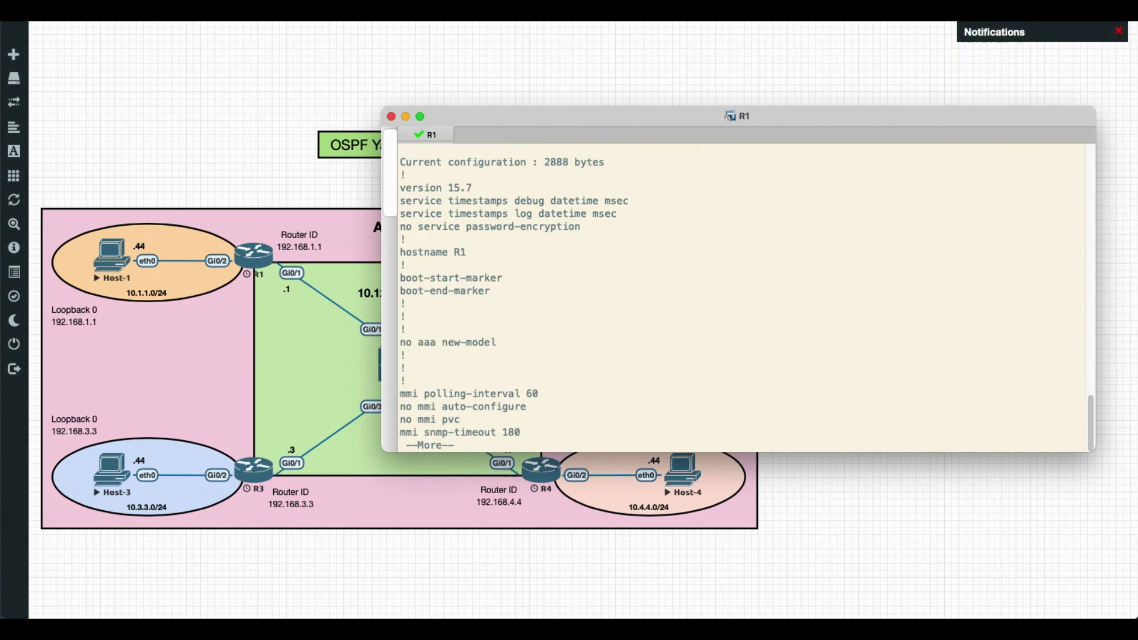
# - Quit the running-configuration output and check R1's interface addresses and states with sh ip int br
pyautogui.write('quit')
pyautogui.press('Return')
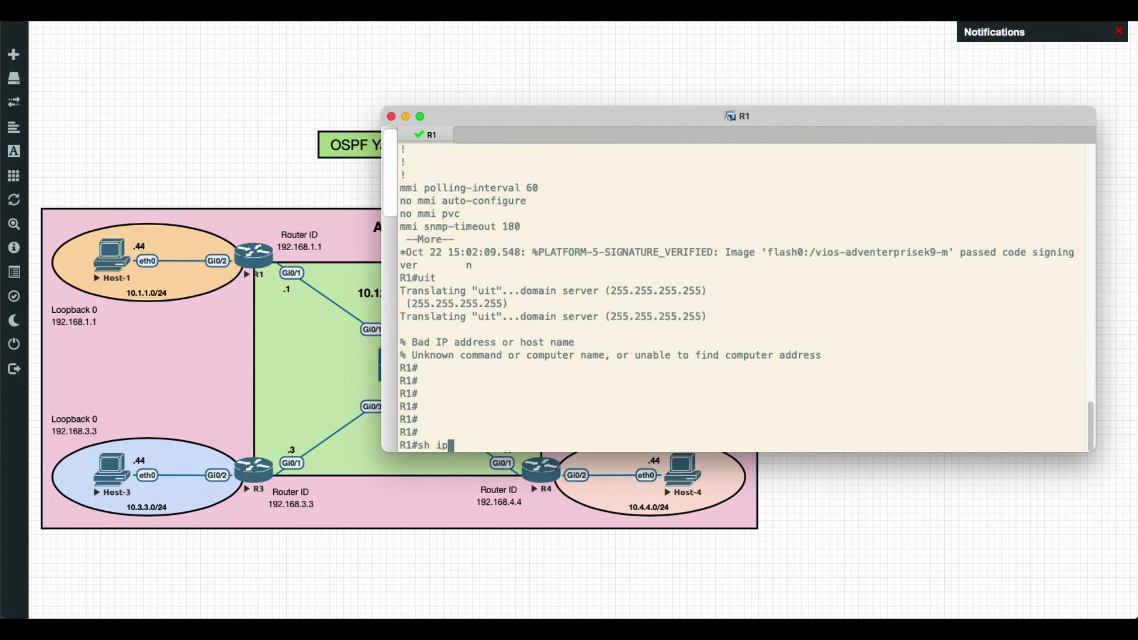
pyautogui.press('Return')
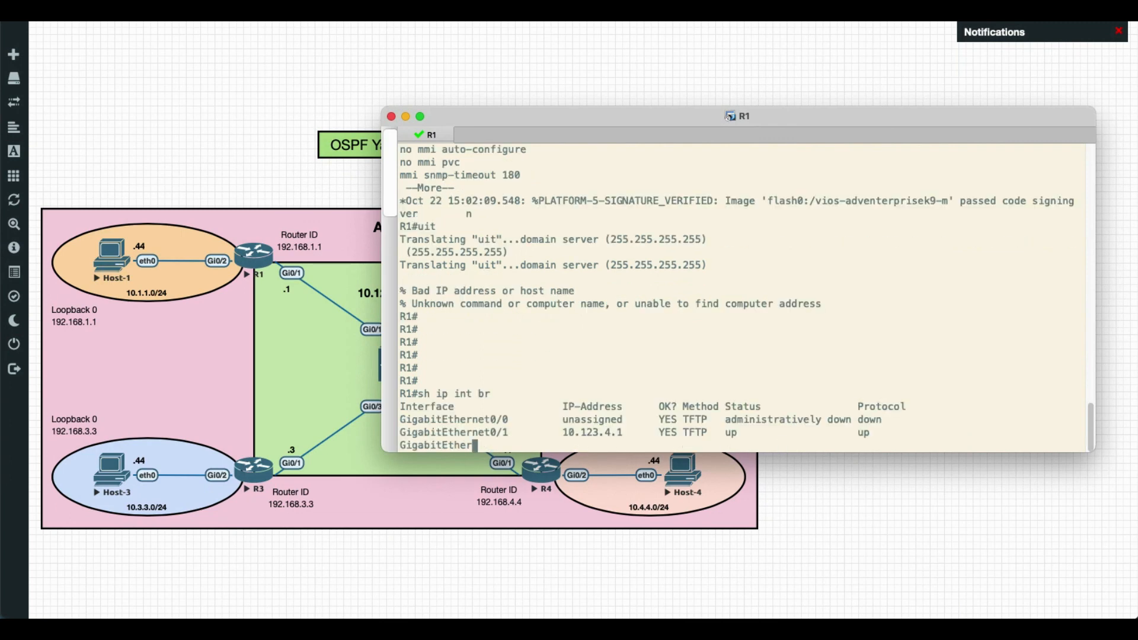